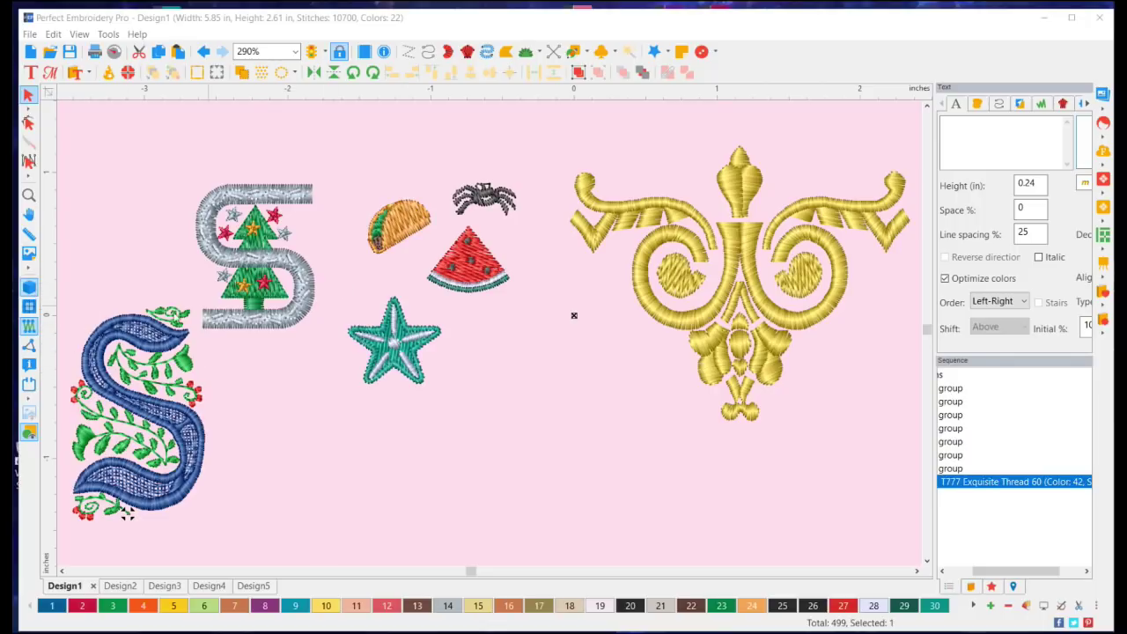
# Step: Compare the designs with and without 3D rendering, and display the stitch command markers to inspect the trims on the gold scroll ornament
pyautogui.click(28, 291)
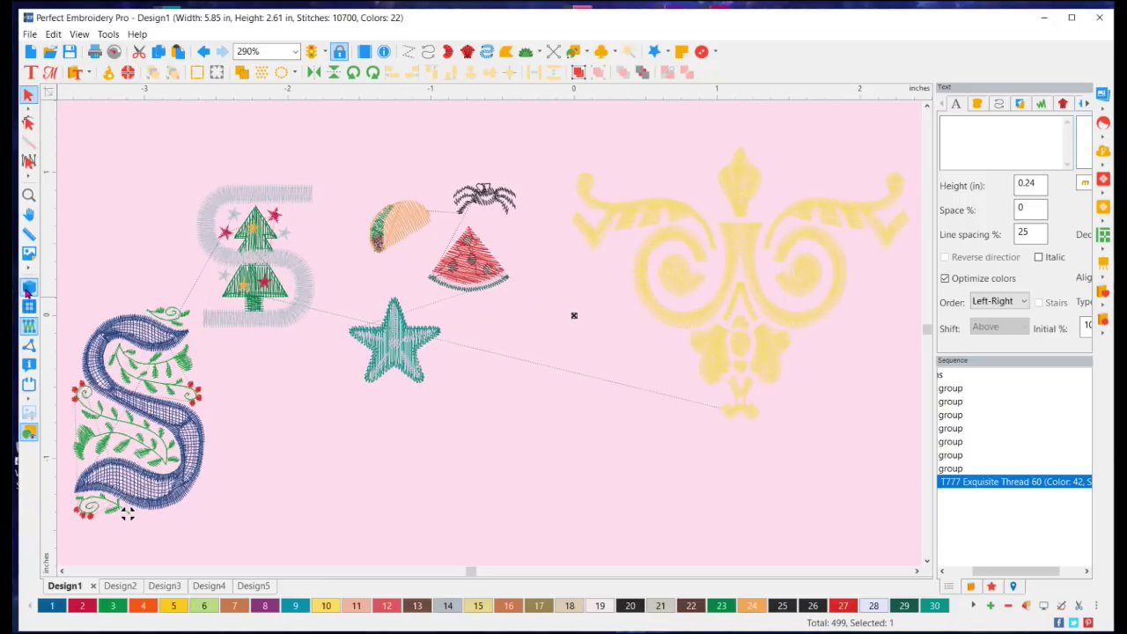
pyautogui.click(28, 289)
pyautogui.click(28, 366)
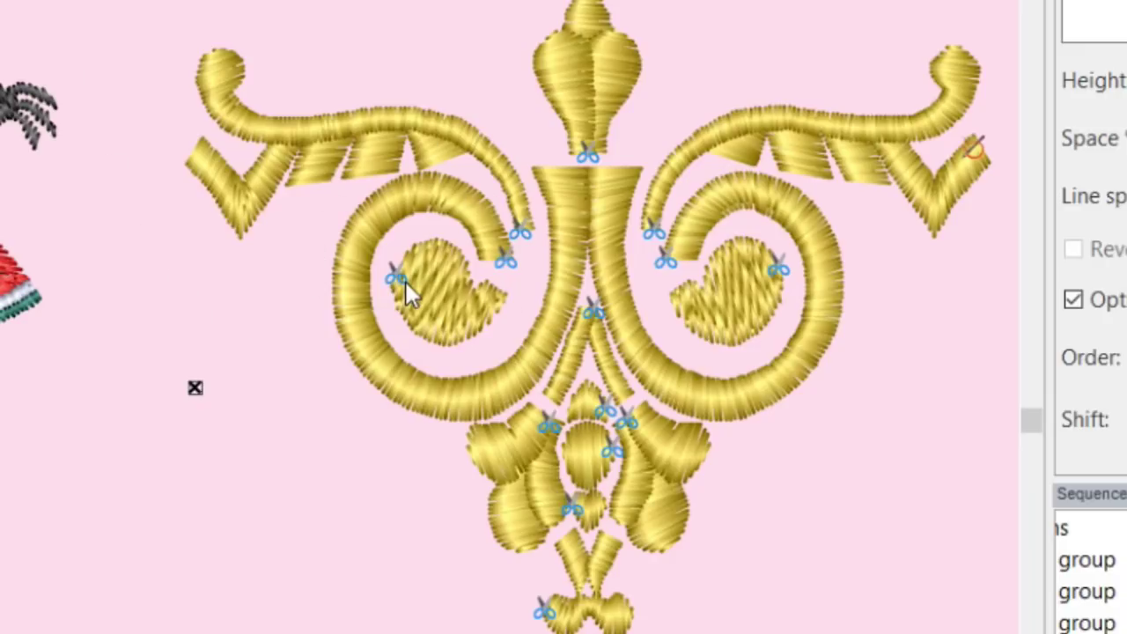
pyautogui.scroll(5, 524, 252)
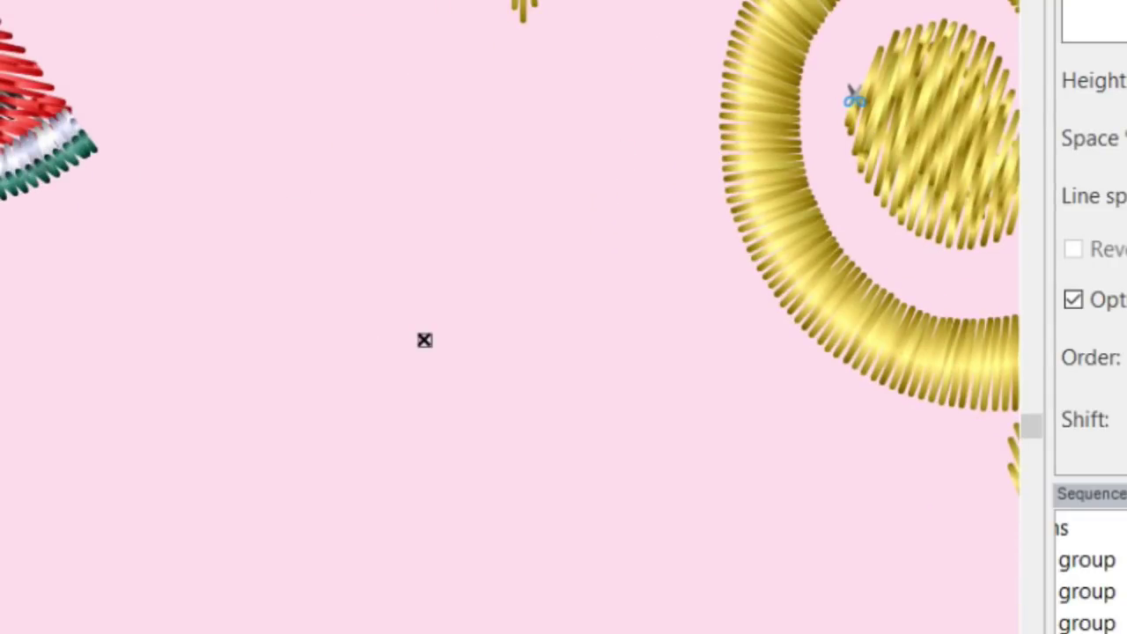
pyautogui.scroll(-5, 510, 317)
pyautogui.scroll(2, 511, 317)
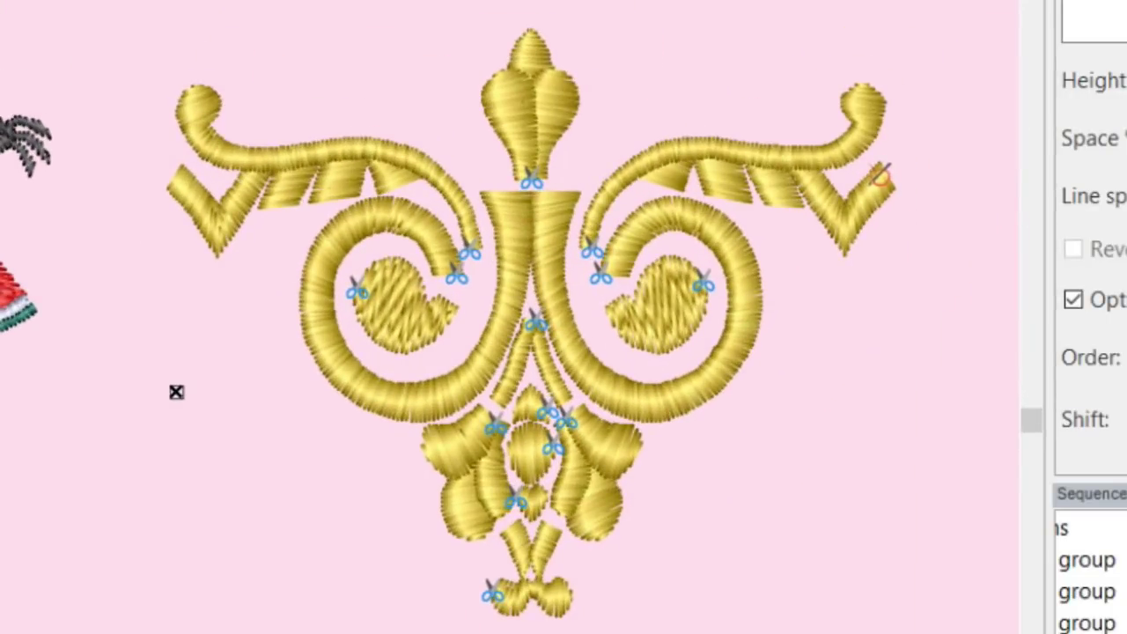
pyautogui.scroll(1, 528, 317)
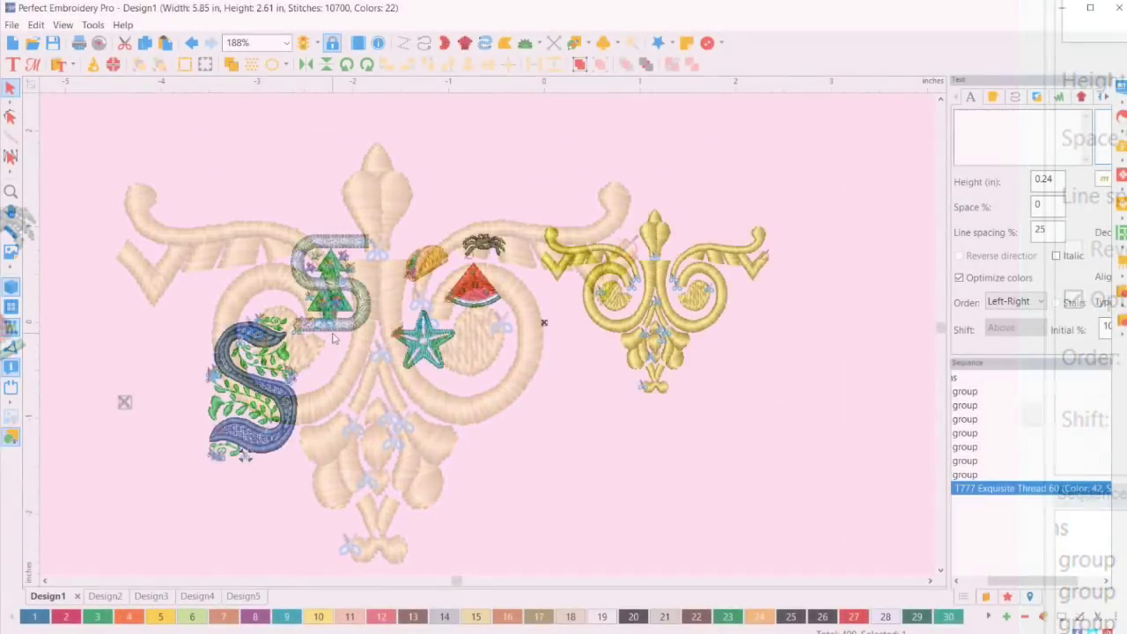
# Step: Delete all the embroidery designs in Design1
pyautogui.scroll(-2, 333, 337)
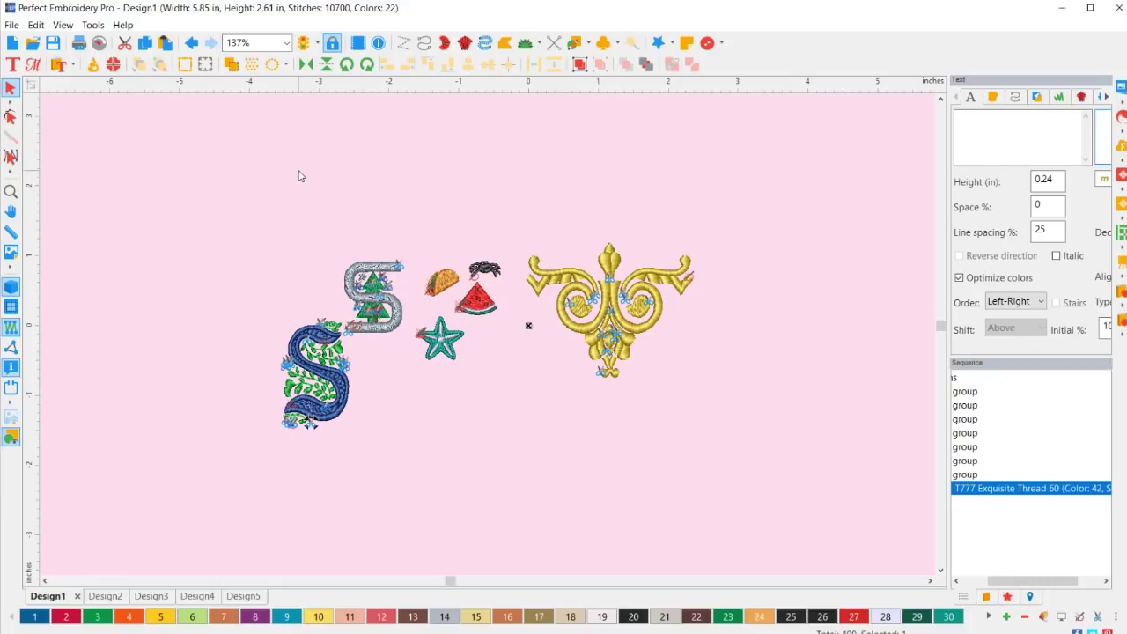
pyautogui.moveTo(238, 201); pyautogui.dragTo(734, 476)
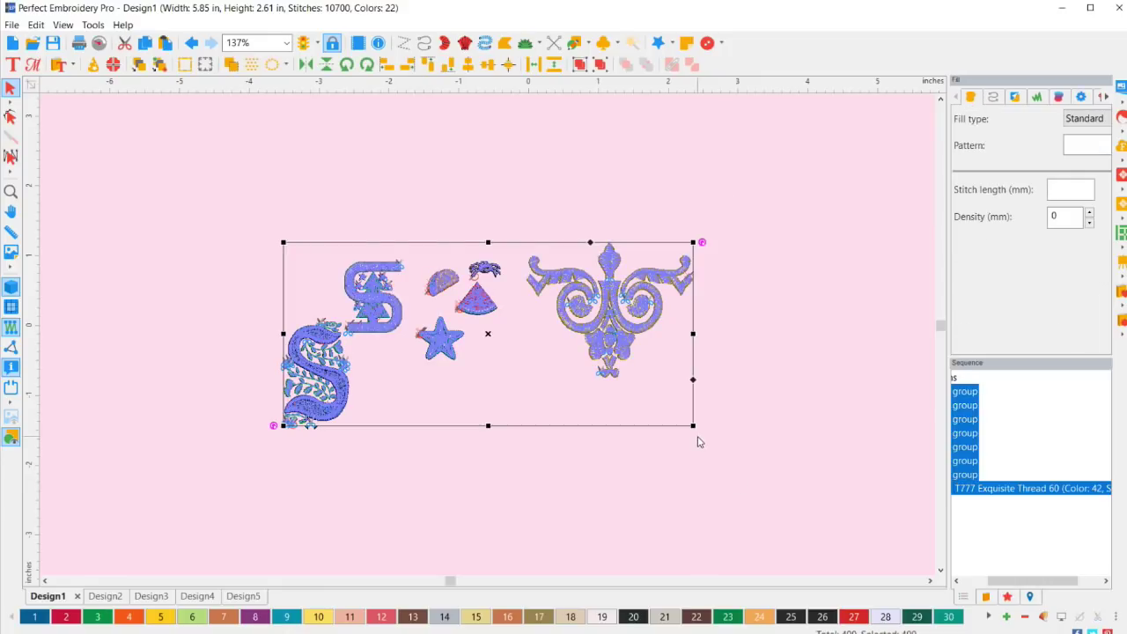
pyautogui.press('Delete')
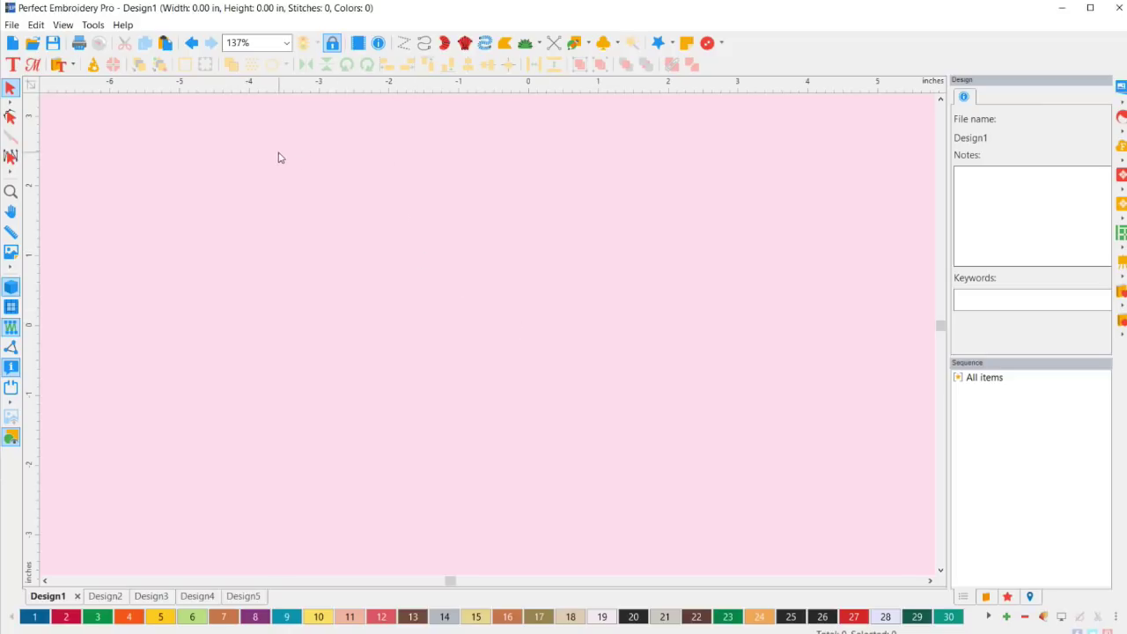
# Step: Insert the crayon letter Y design CA86050 from the design catalog and turn off 3D rendering
pyautogui.click(60, 66)
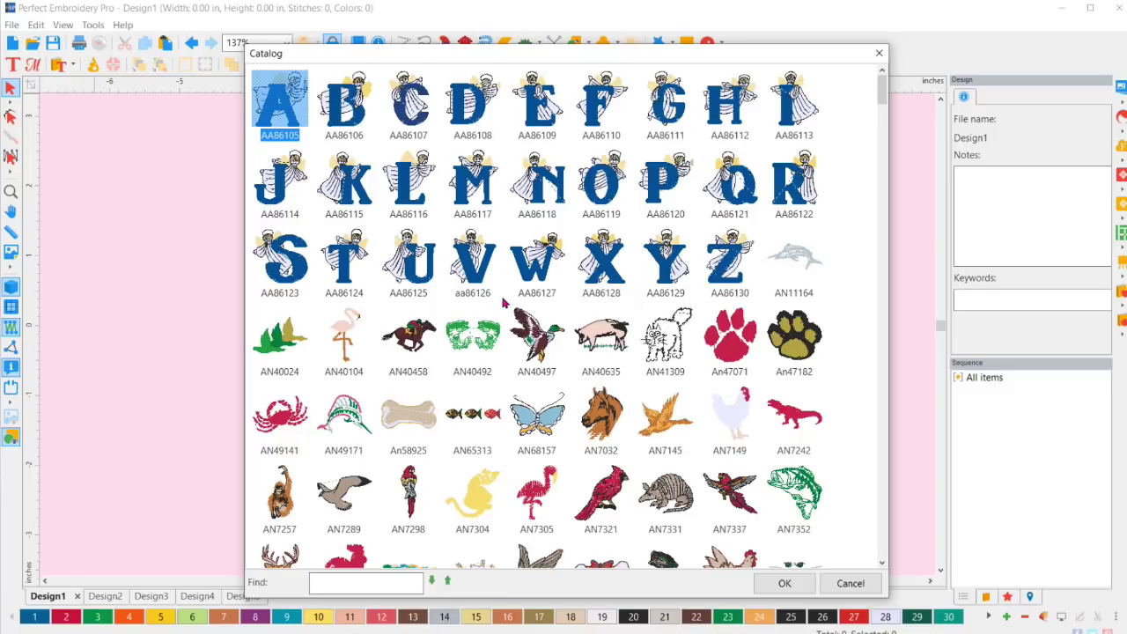
pyautogui.scroll(-1, 507, 299)
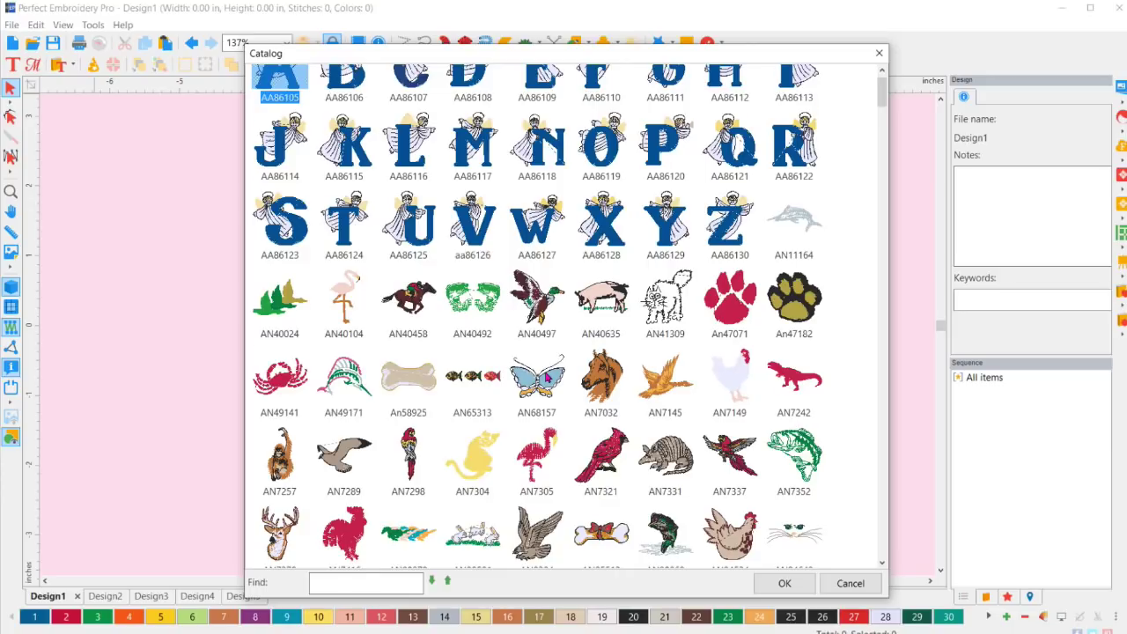
pyautogui.scroll(-8, 541, 377)
pyautogui.scroll(-5, 533, 377)
pyautogui.scroll(1, 533, 376)
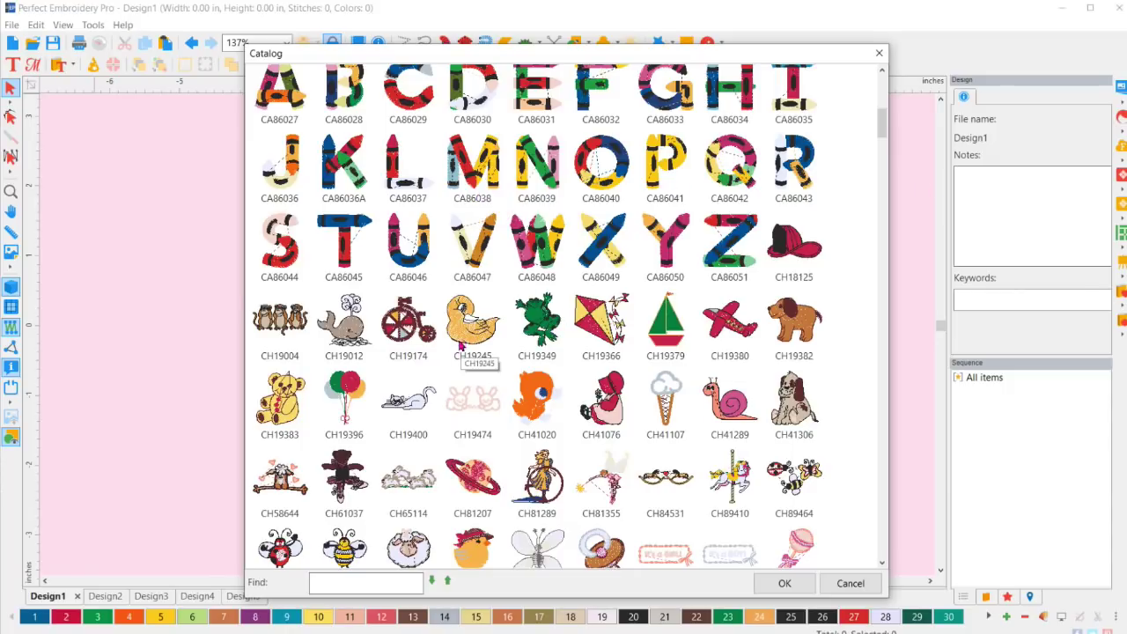
pyautogui.scroll(-1, 462, 346)
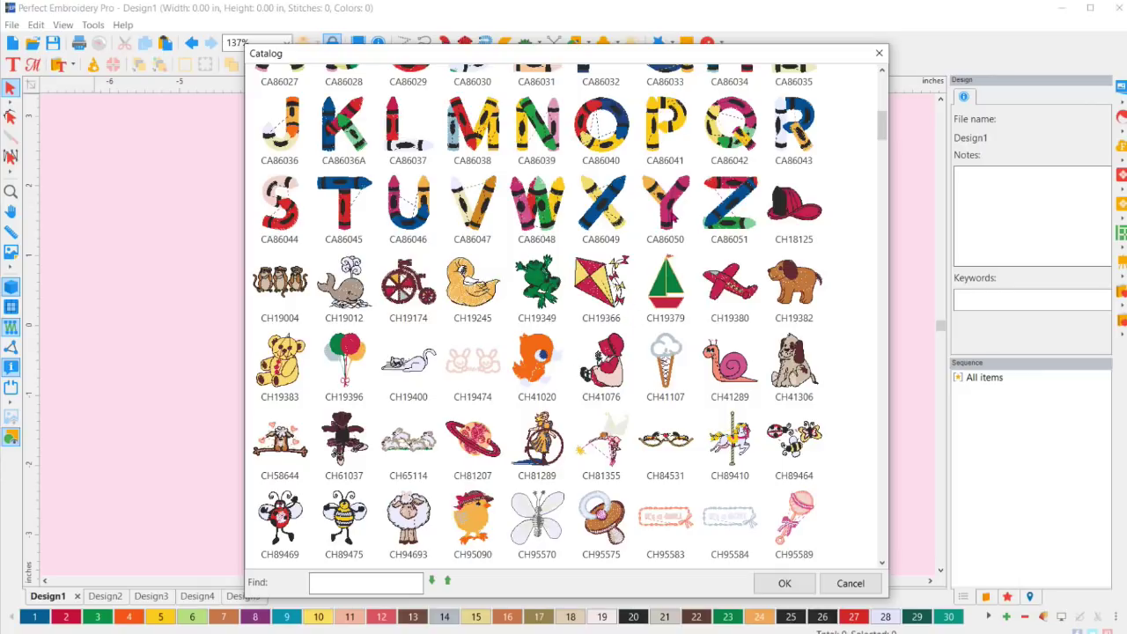
pyautogui.click(672, 209)
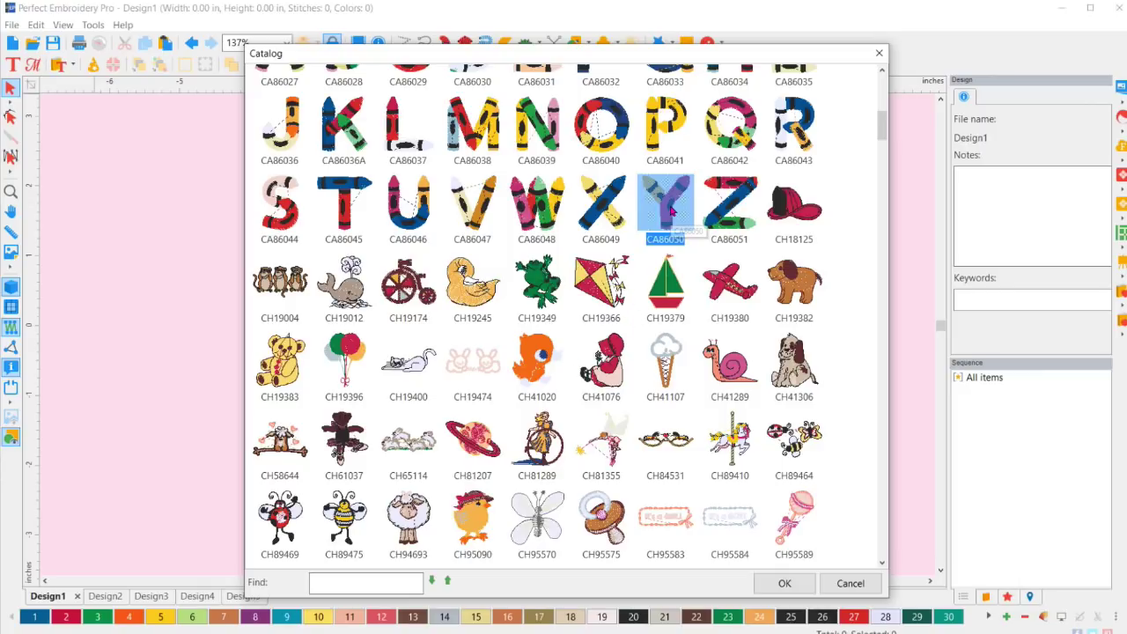
pyautogui.click(784, 583)
pyautogui.click(672, 364)
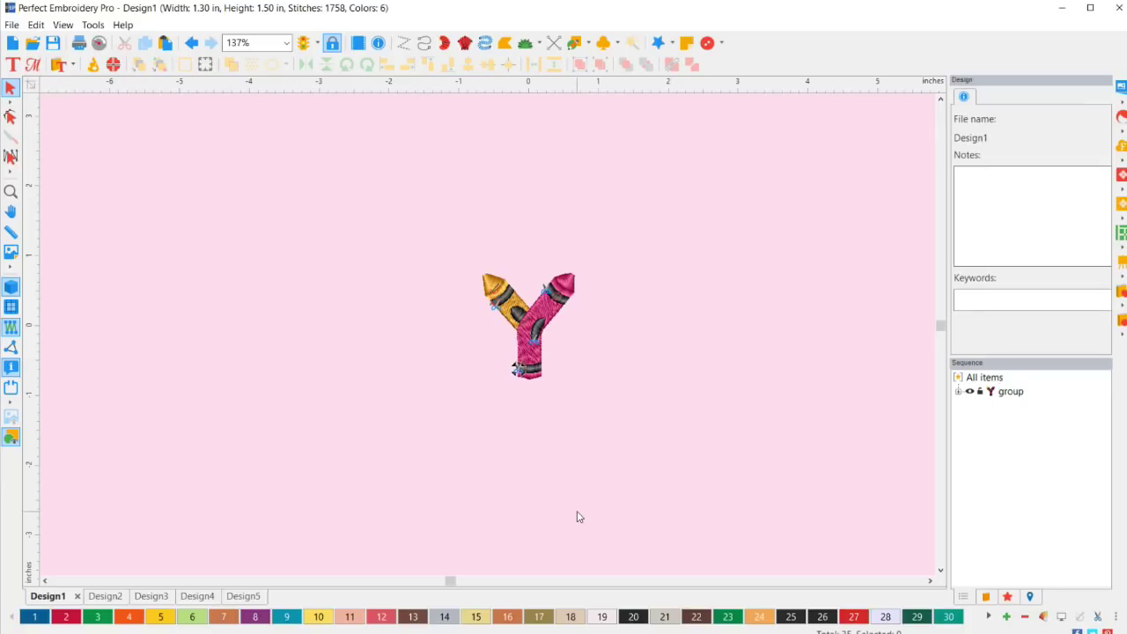
pyautogui.scroll(3, 537, 388)
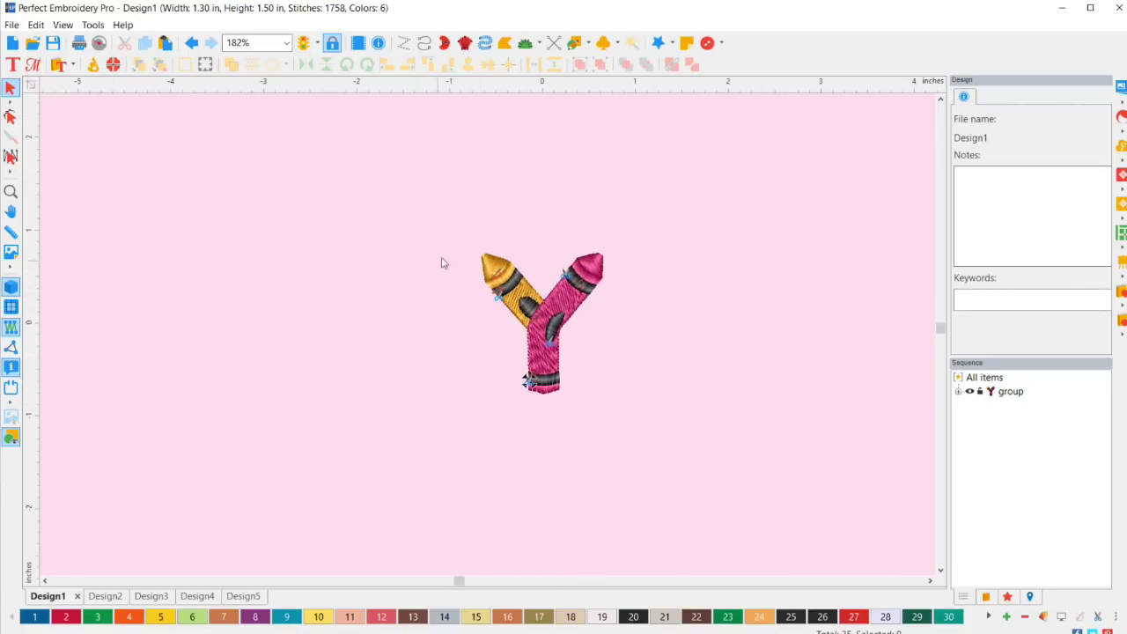
pyautogui.click(11, 288)
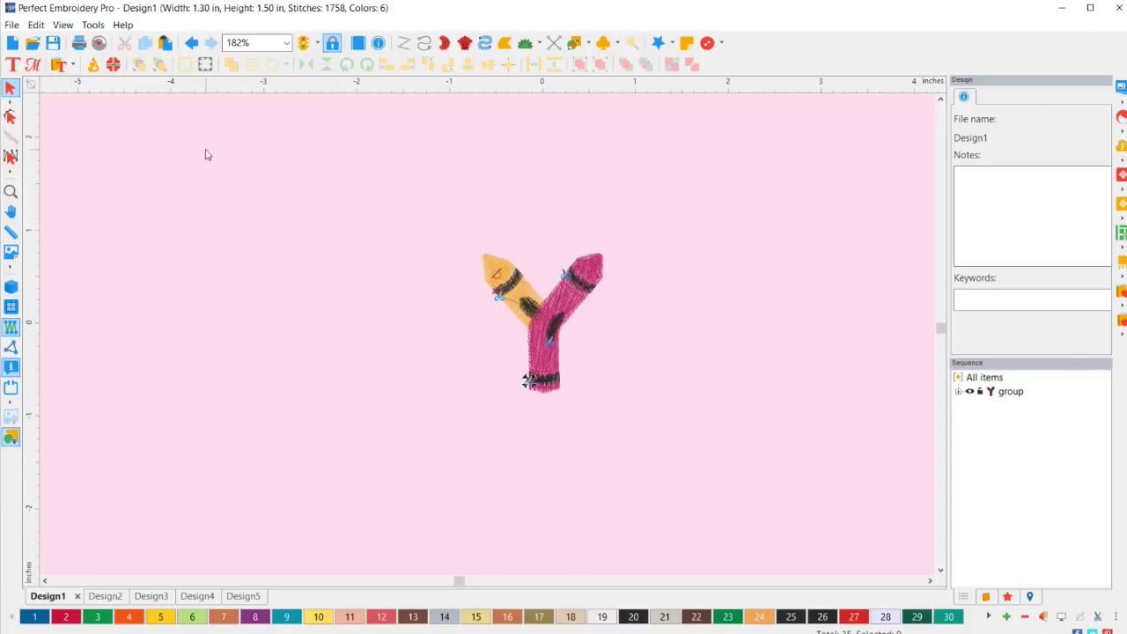
# Step: Add the applique shape shape05 as a shield around the letter Y and widen the applique properties area
pyautogui.click(73, 67)
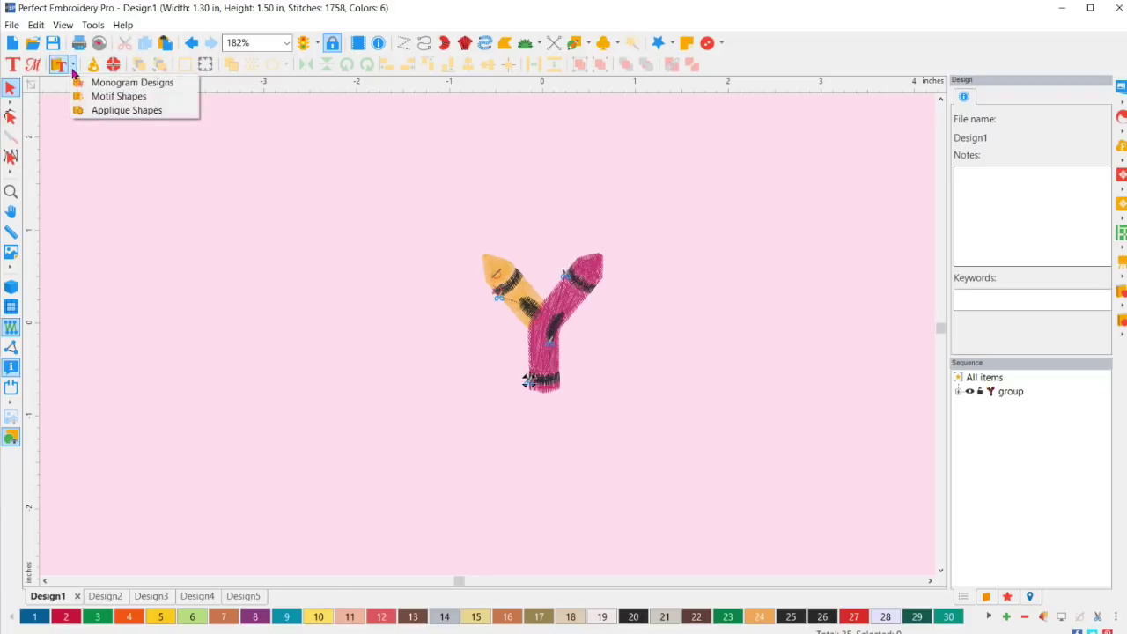
pyautogui.click(161, 111)
pyautogui.scroll(-5, 548, 299)
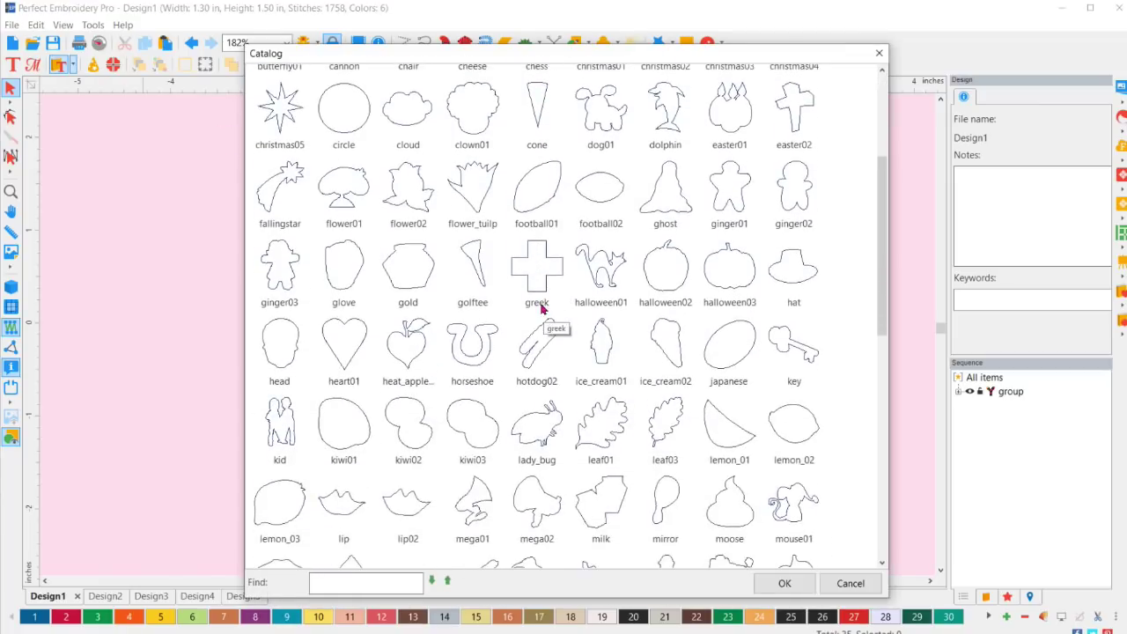
pyautogui.scroll(-4, 540, 302)
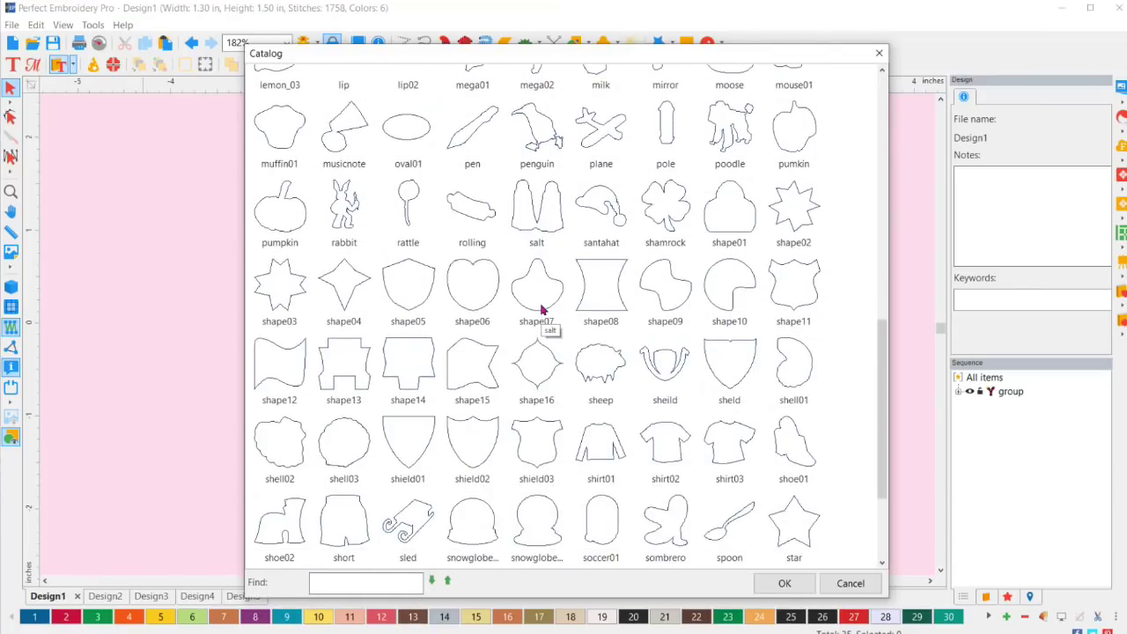
pyautogui.click(428, 296)
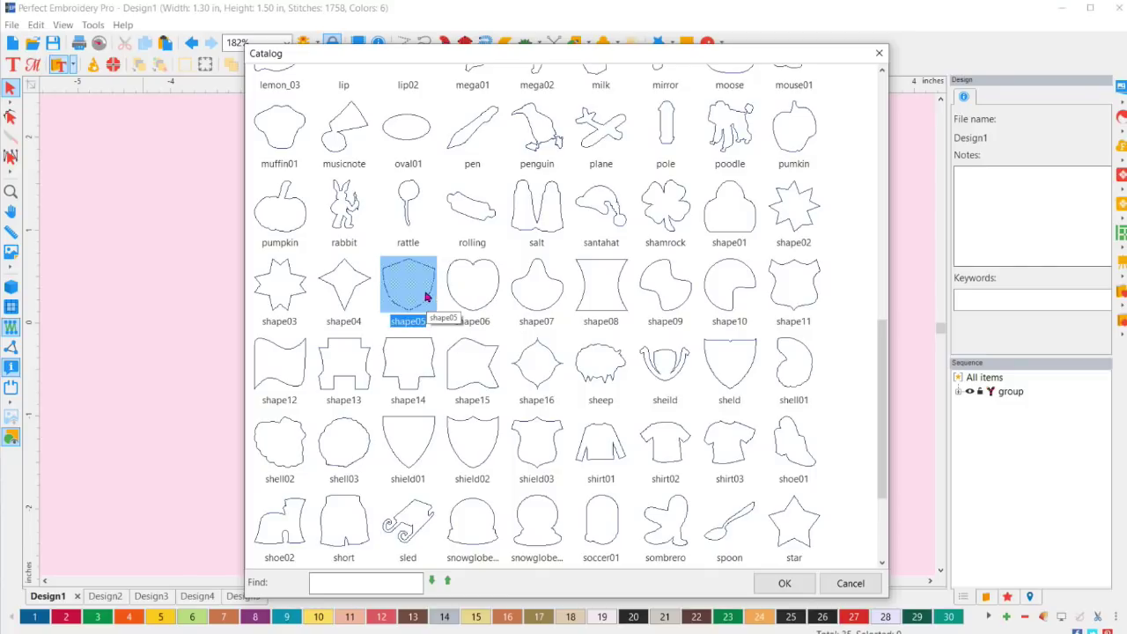
pyautogui.click(786, 583)
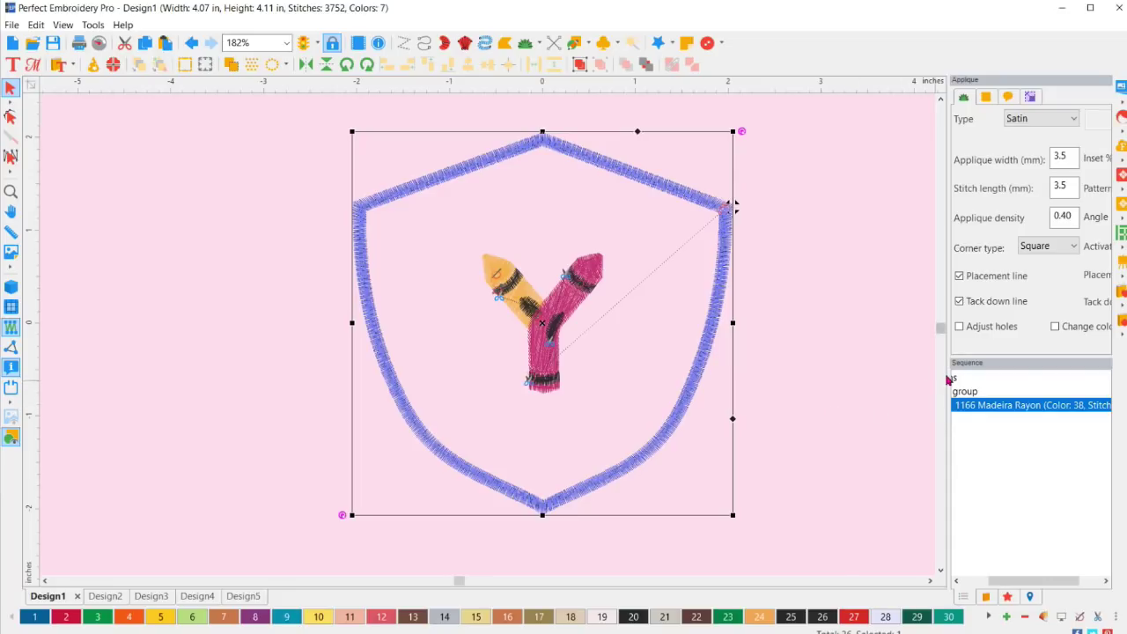
pyautogui.moveTo(920, 366); pyautogui.dragTo(895, 365)
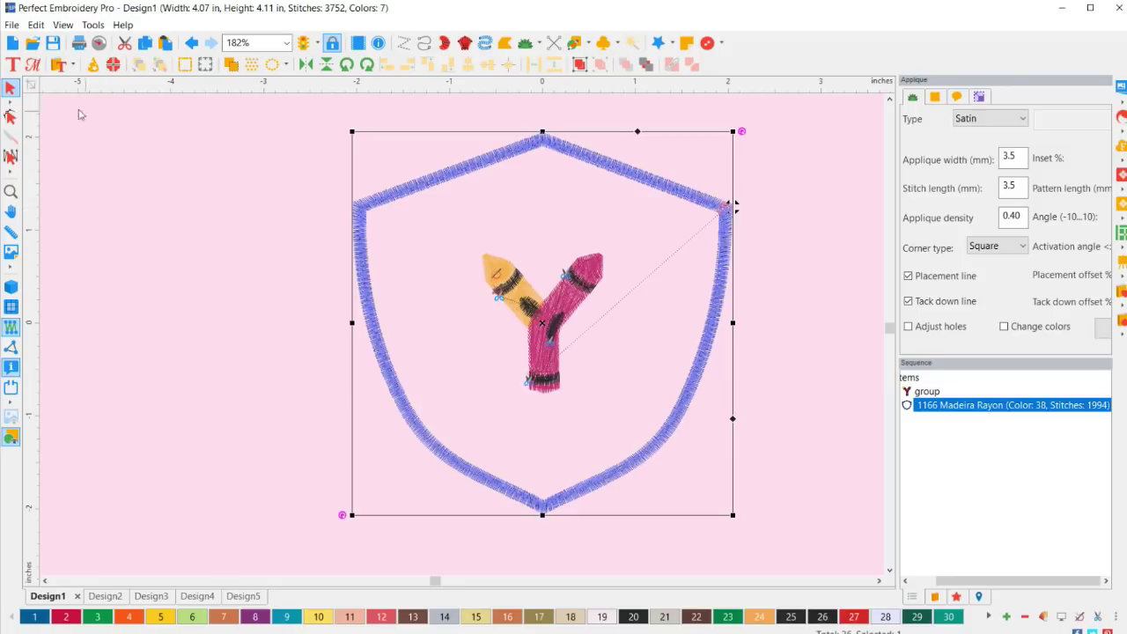
# Step: Insert the monogram design MON97502, then move it up and enlarge it as a scroll border around the letter Y
pyautogui.click(73, 65)
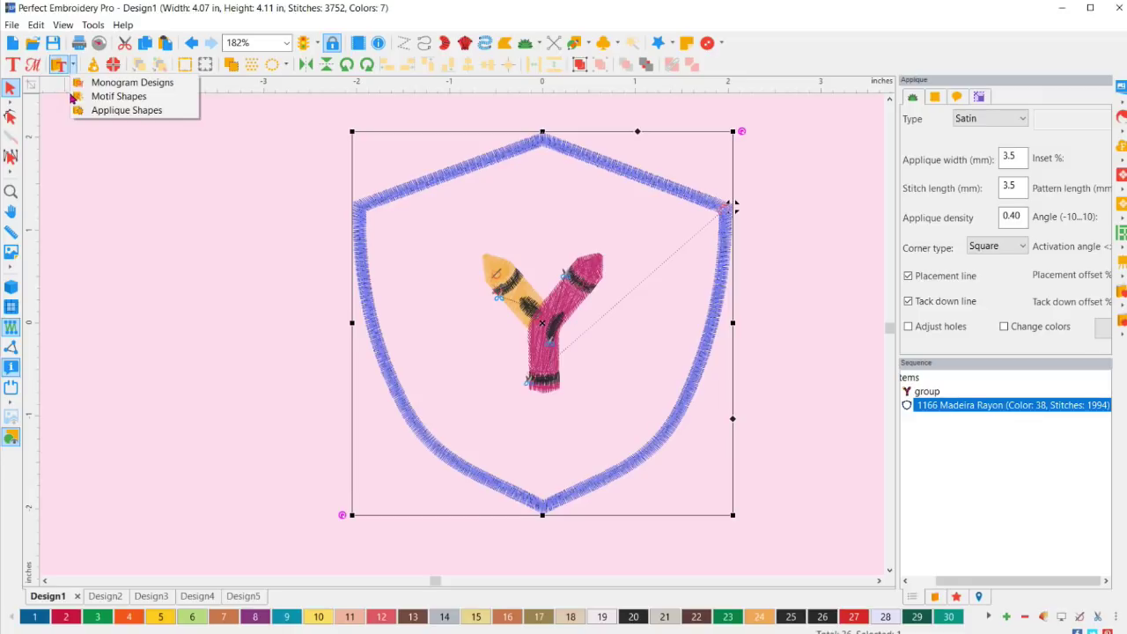
pyautogui.click(104, 96)
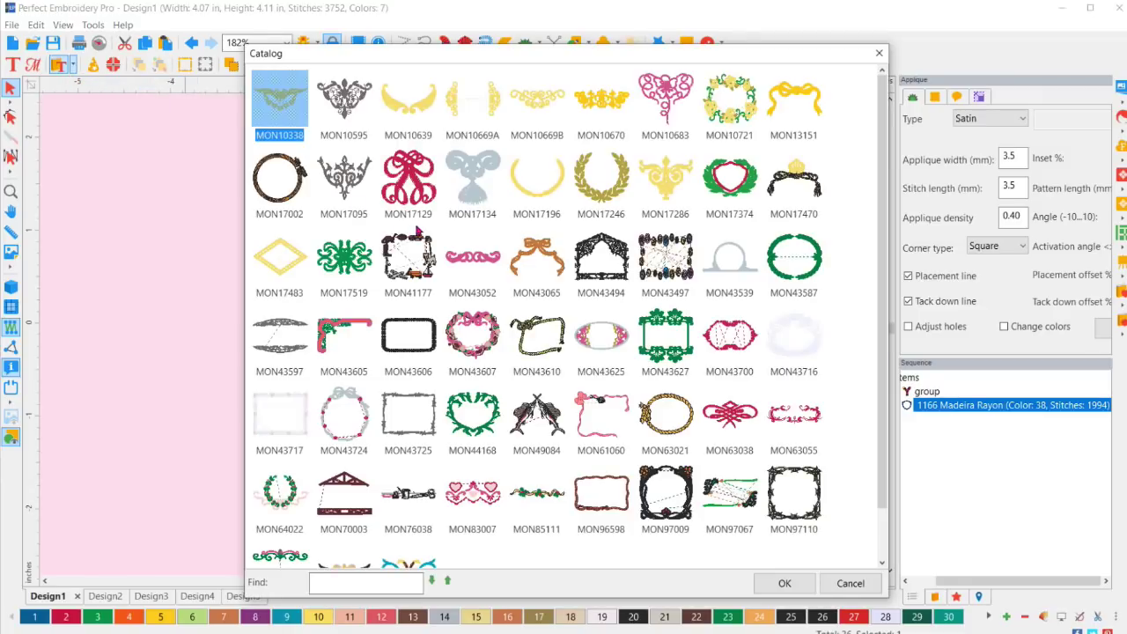
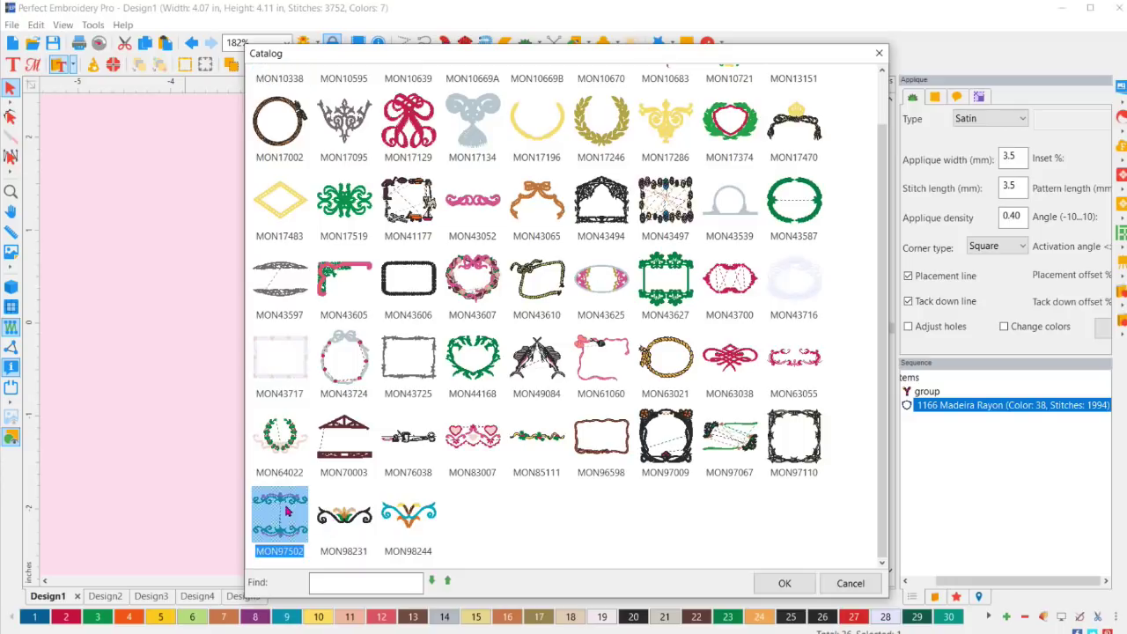
pyautogui.click(780, 581)
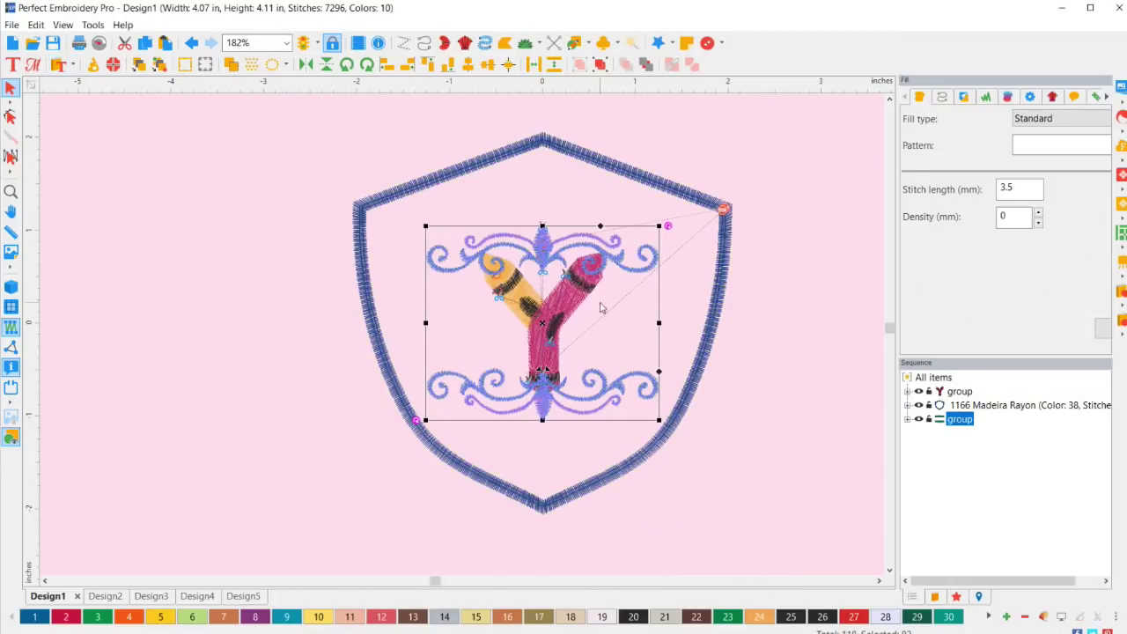
pyautogui.moveTo(612, 262); pyautogui.dragTo(608, 227)
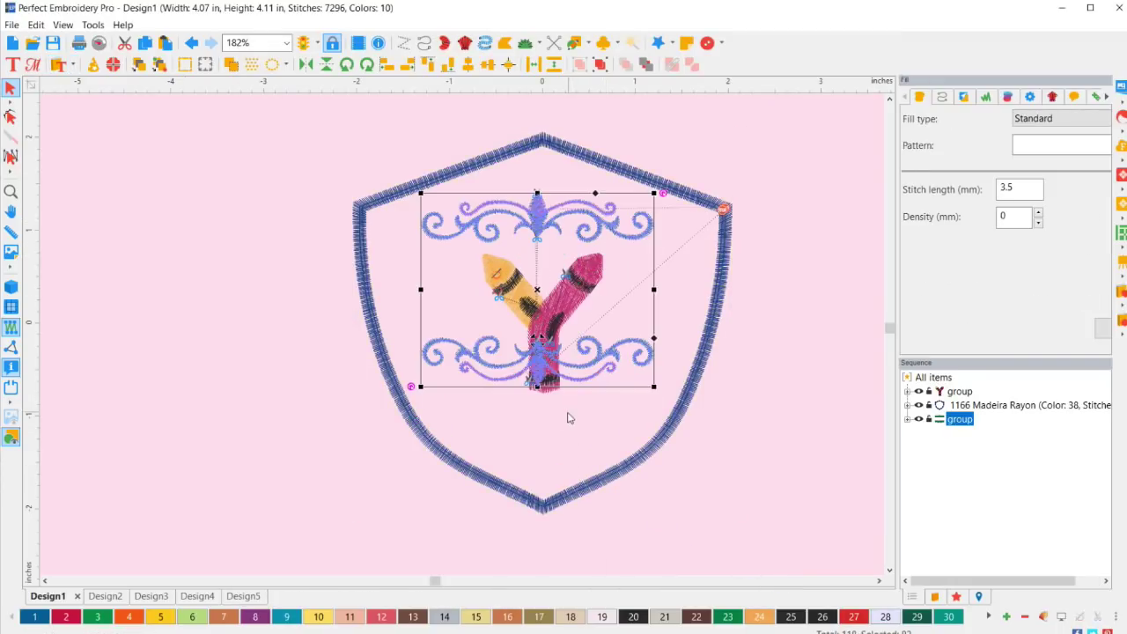
# Step: Shrink the letter Y and nudge it and the scroll border toward the centre of the shield
pyautogui.click(567, 305)
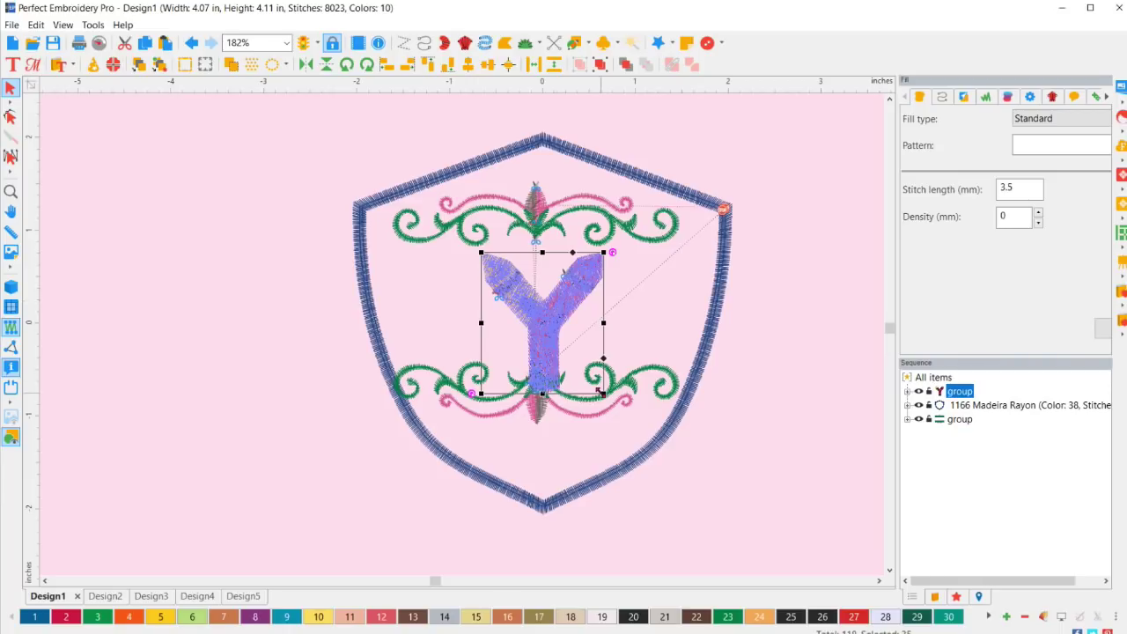
pyautogui.moveTo(599, 390); pyautogui.dragTo(588, 363)
pyautogui.moveTo(533, 302); pyautogui.dragTo(538, 301)
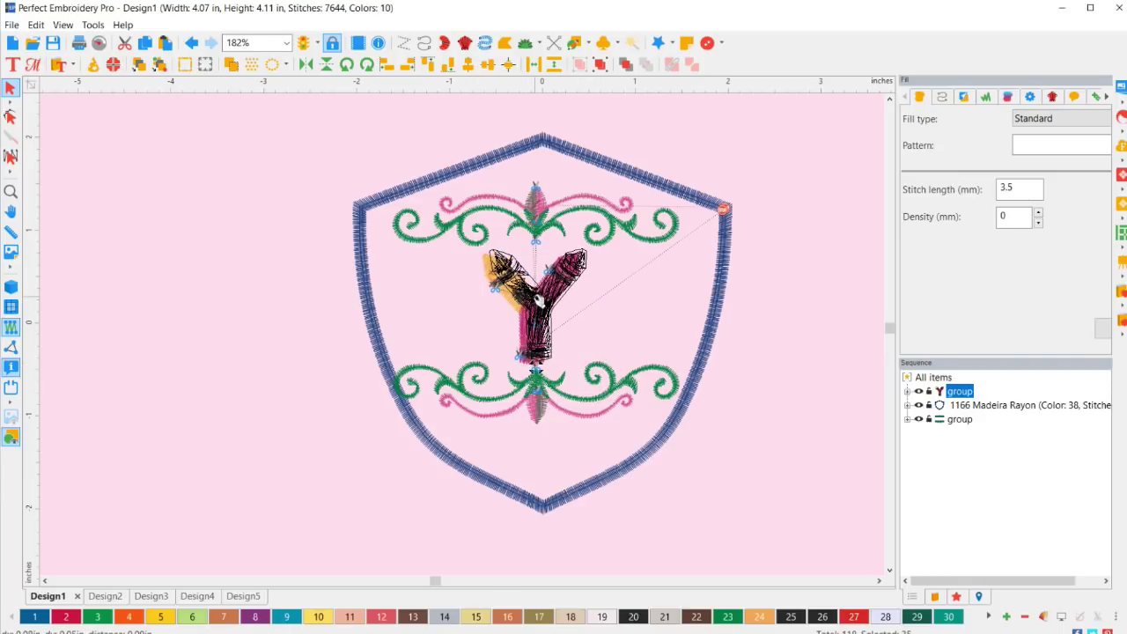
pyautogui.click(734, 525)
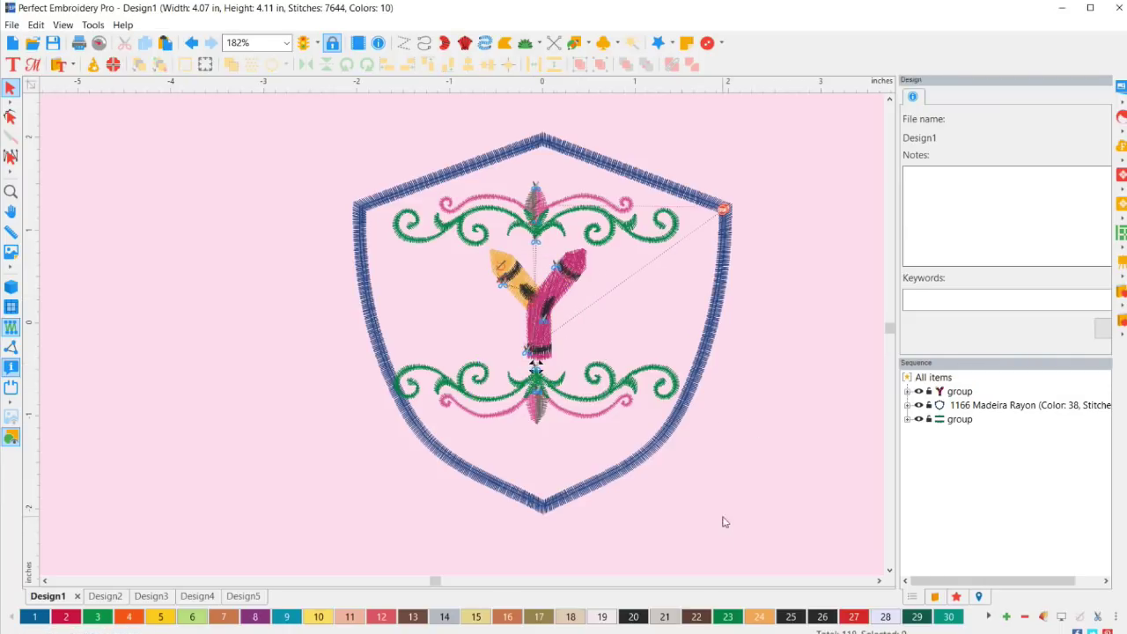
pyautogui.click(590, 401)
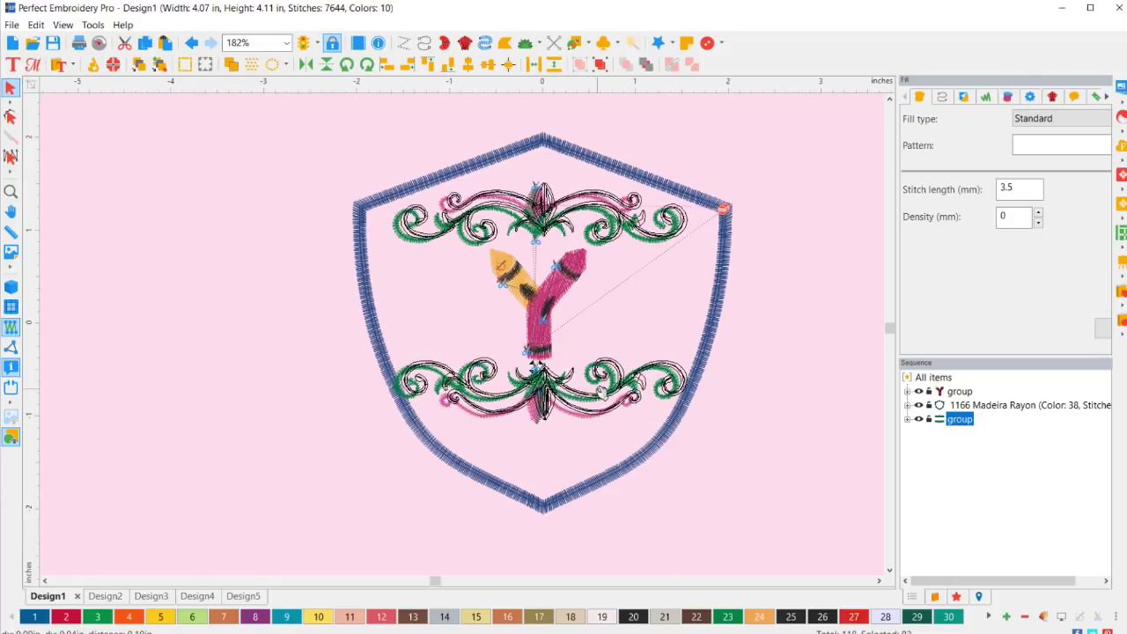
pyautogui.click(803, 489)
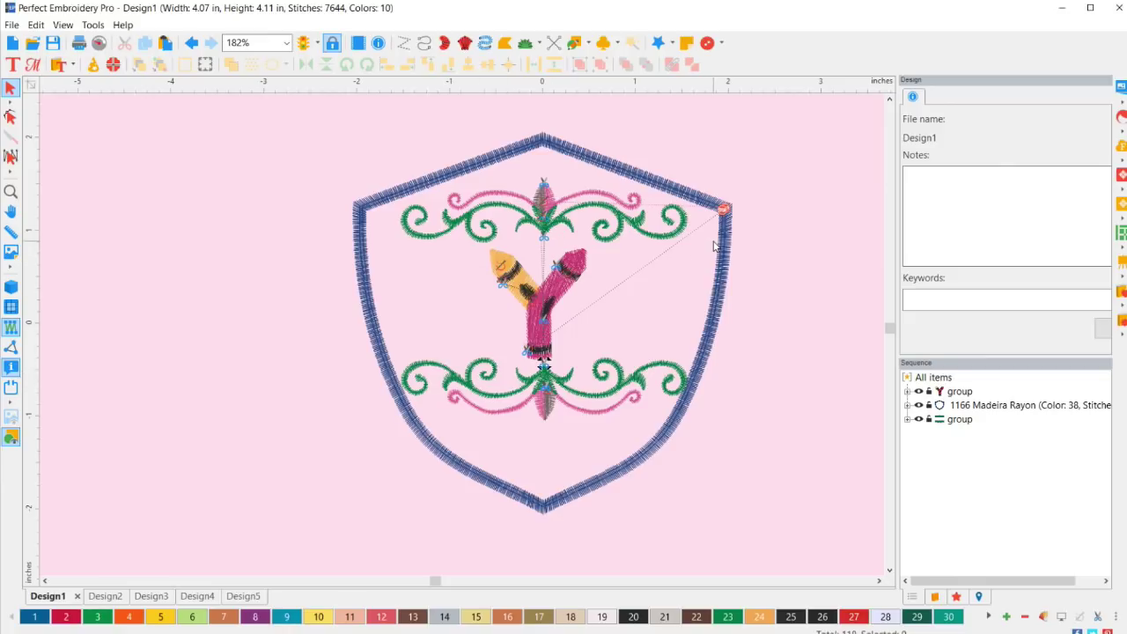
# Step: Delete the whole composition of shield, scroll border and letter Y from Design1
pyautogui.moveTo(230, 115); pyautogui.dragTo(782, 570)
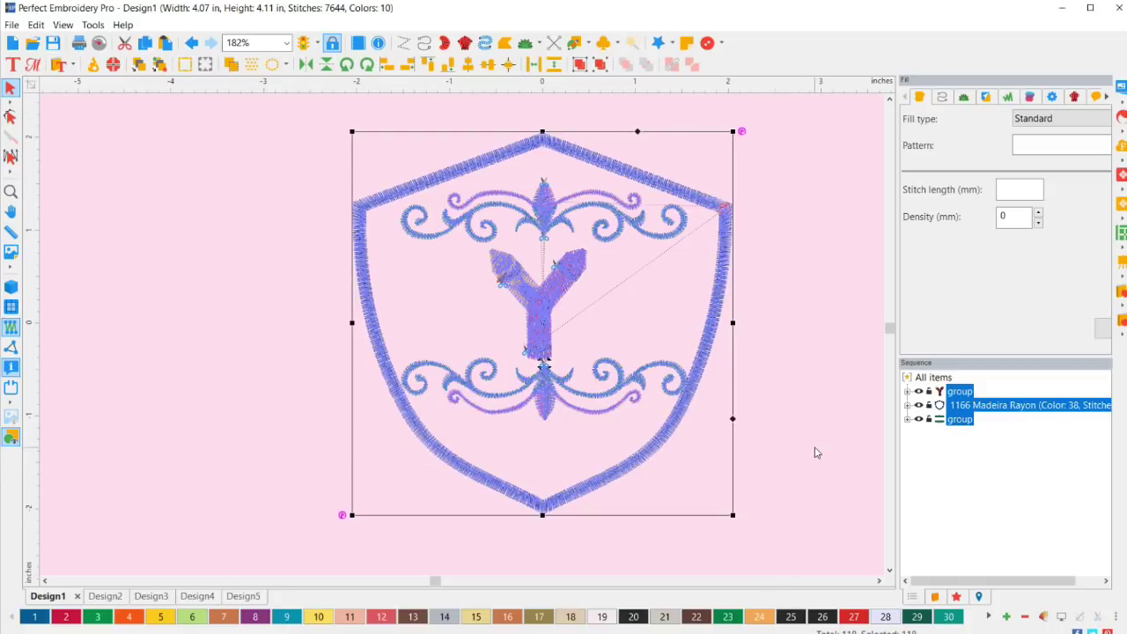
pyautogui.press('Delete')
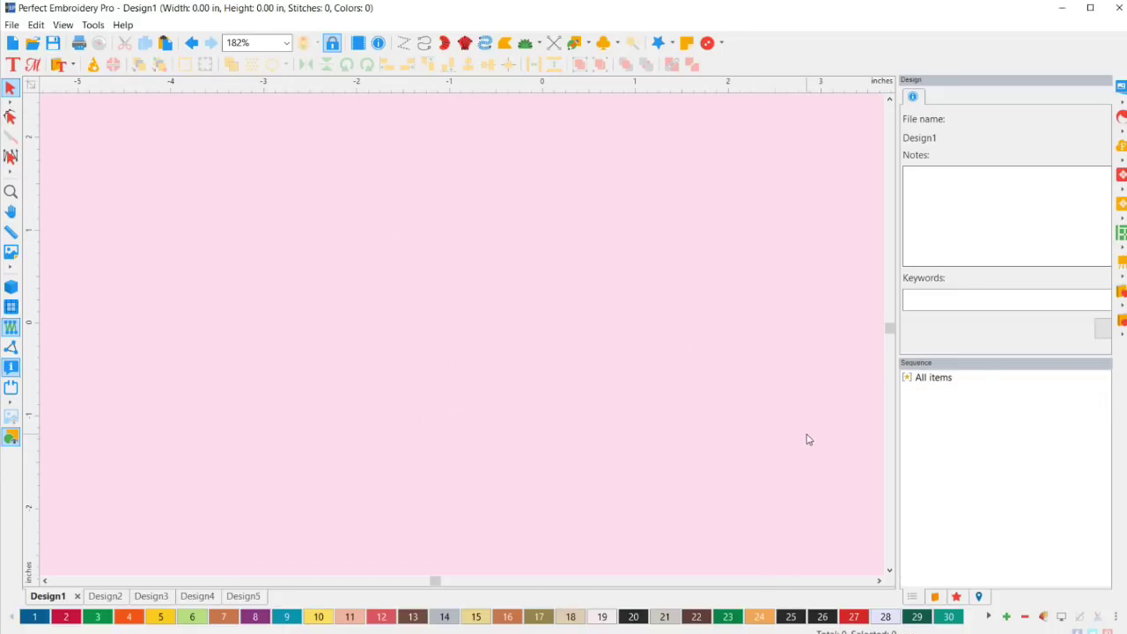
# Step: Open the Designs library and show the My Quilt Embellisher and Perfect Embroidery Pro free design folders
pyautogui.click(935, 598)
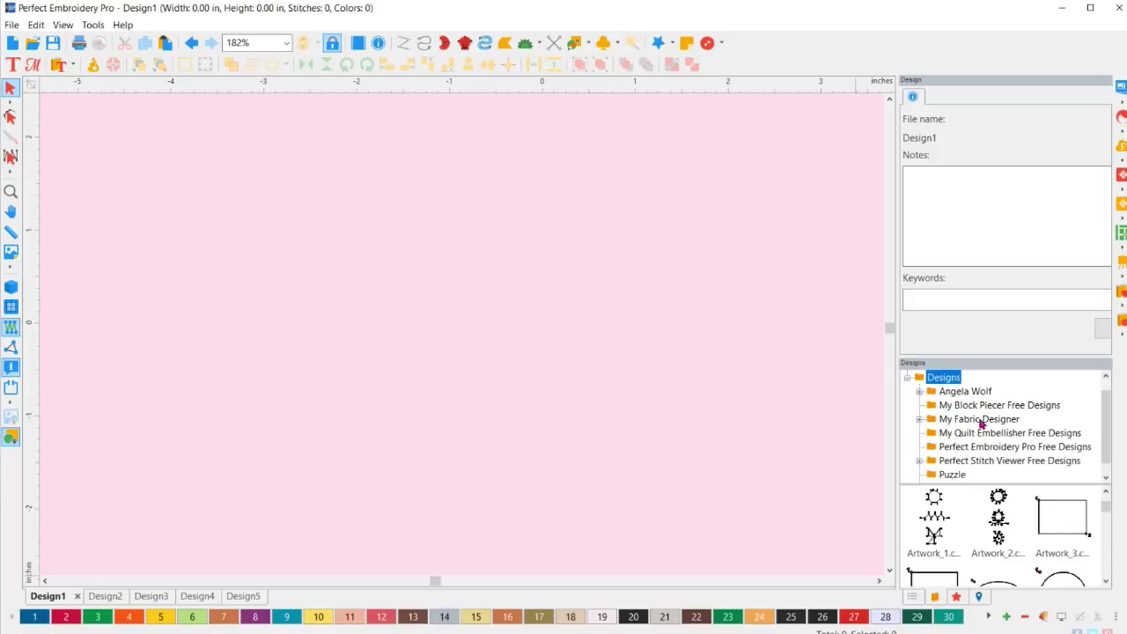
pyautogui.scroll(-1, 982, 428)
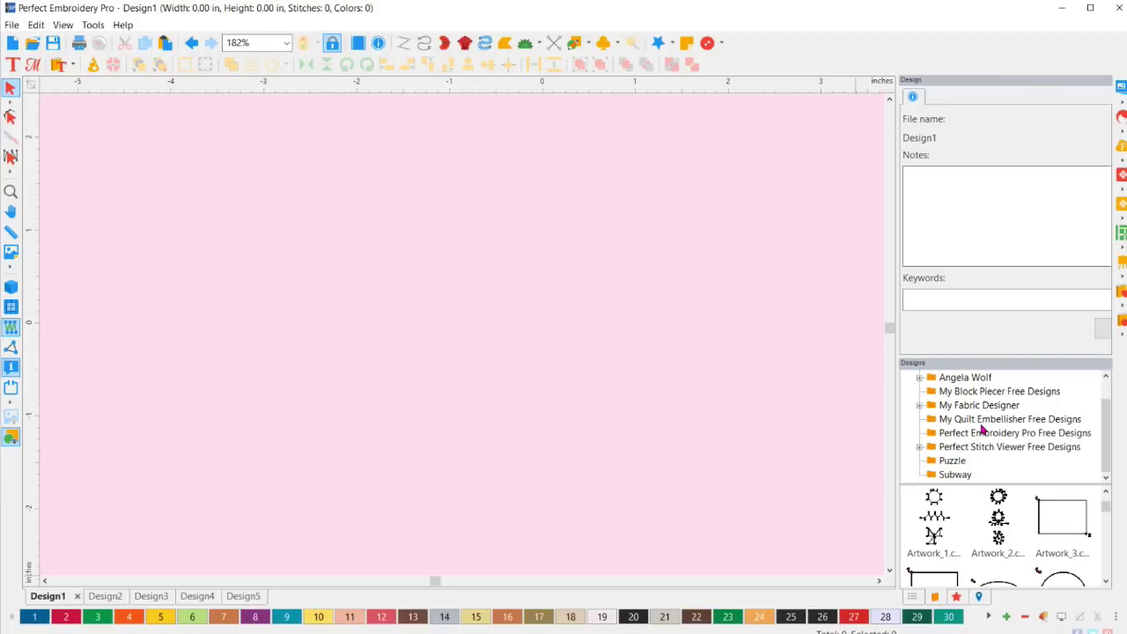
pyautogui.click(985, 421)
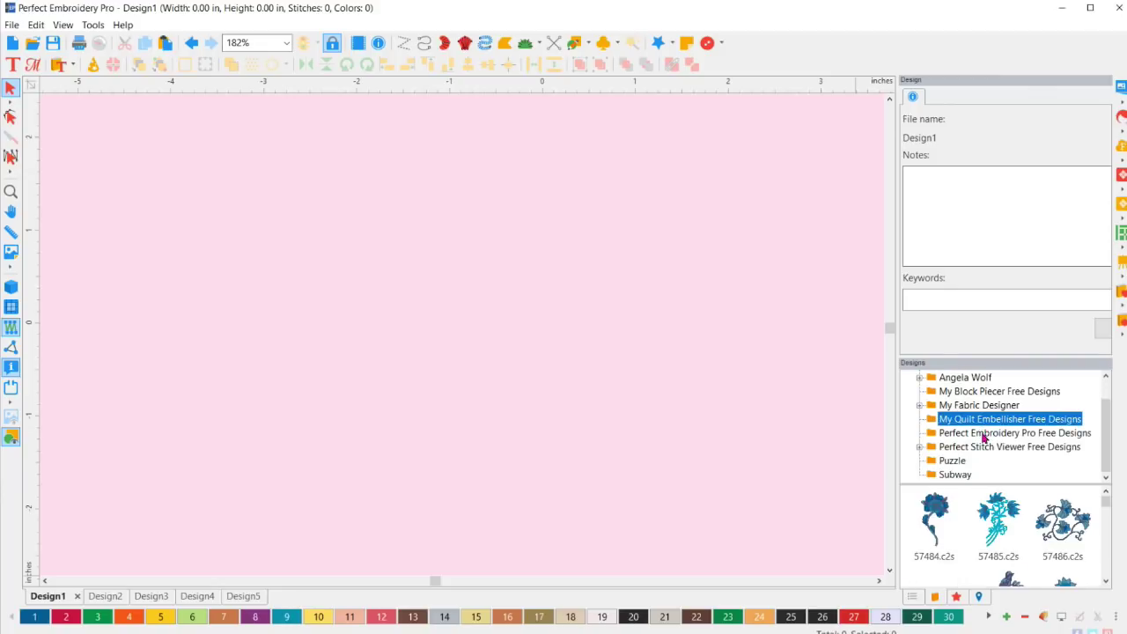
pyautogui.click(983, 433)
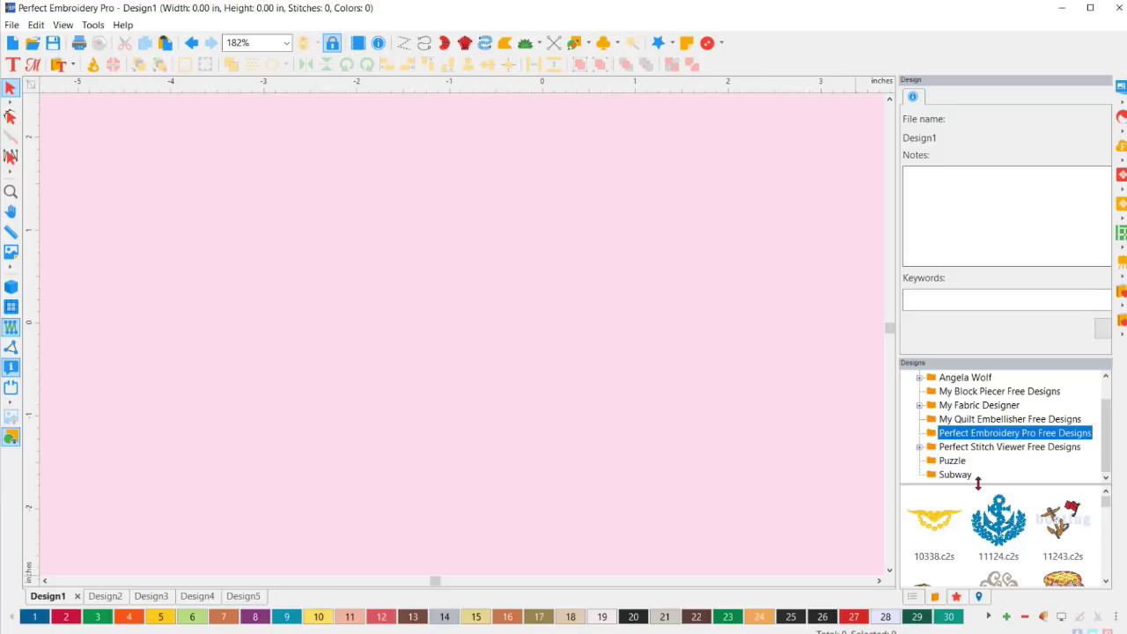
# Step: Insert the skull design 13711.c2s from the Perfect Embroidery Pro Free Designs and move it up towards the workspace centre
pyautogui.scroll(-10, 1025, 528)
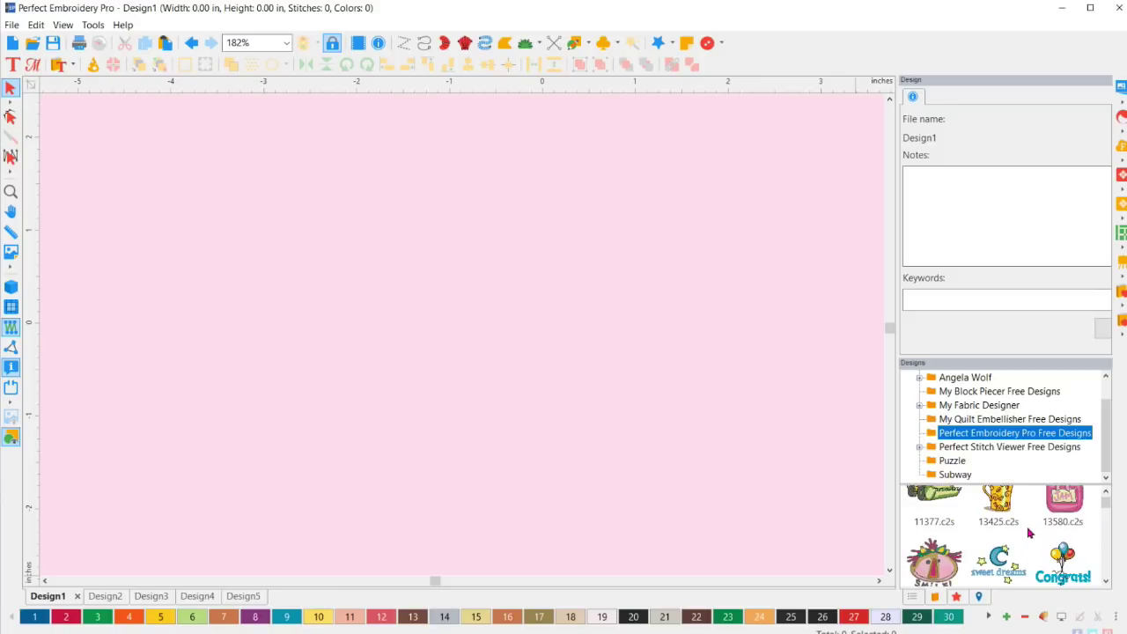
pyautogui.scroll(-1, 986, 529)
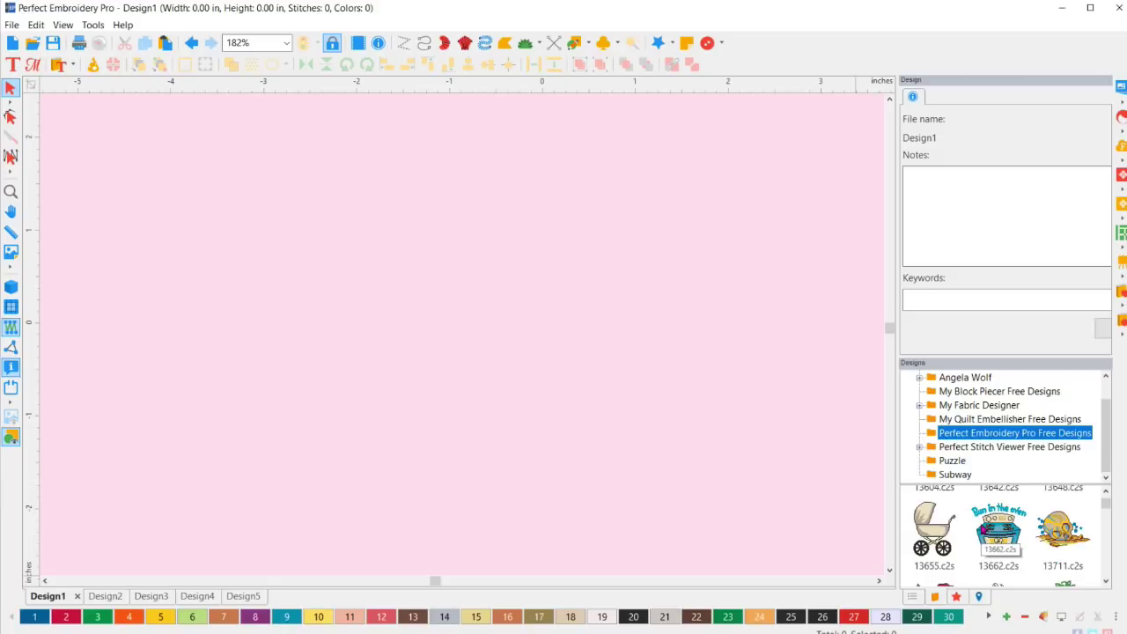
pyautogui.scroll(-1, 986, 529)
pyautogui.click(1056, 498)
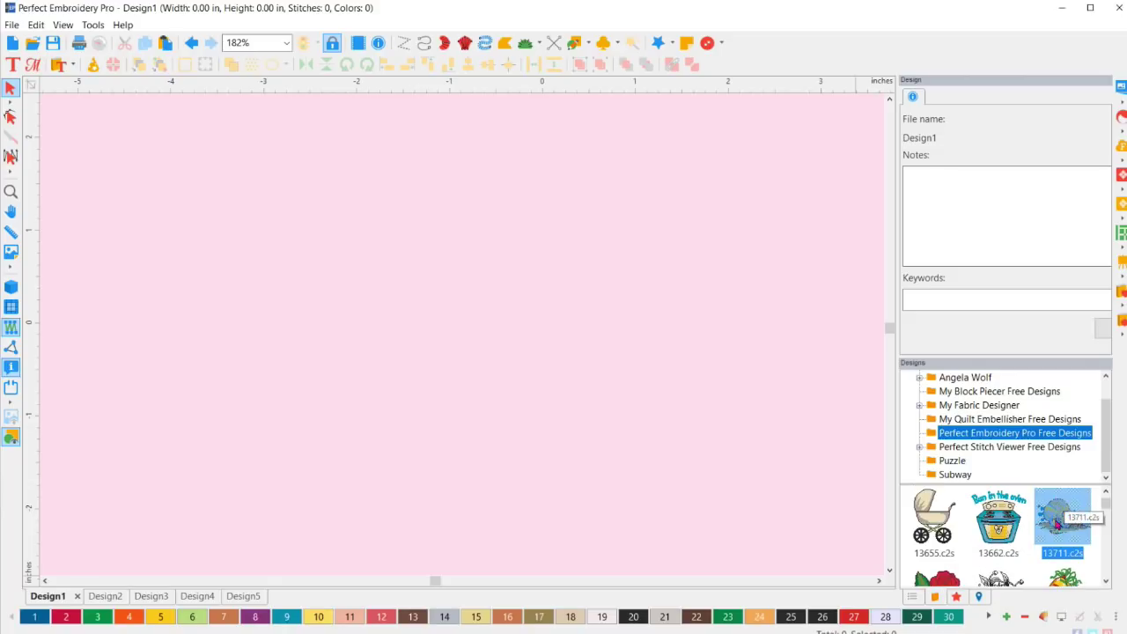
pyautogui.doubleClick(1055, 522)
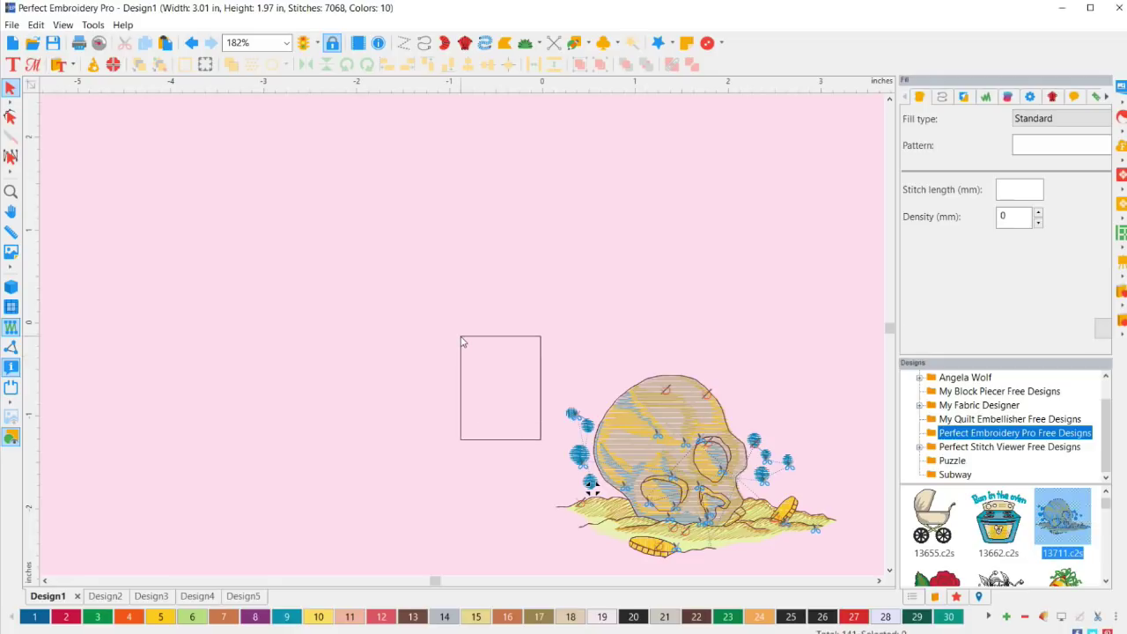
pyautogui.moveTo(669, 466); pyautogui.dragTo(514, 314)
pyautogui.click(732, 431)
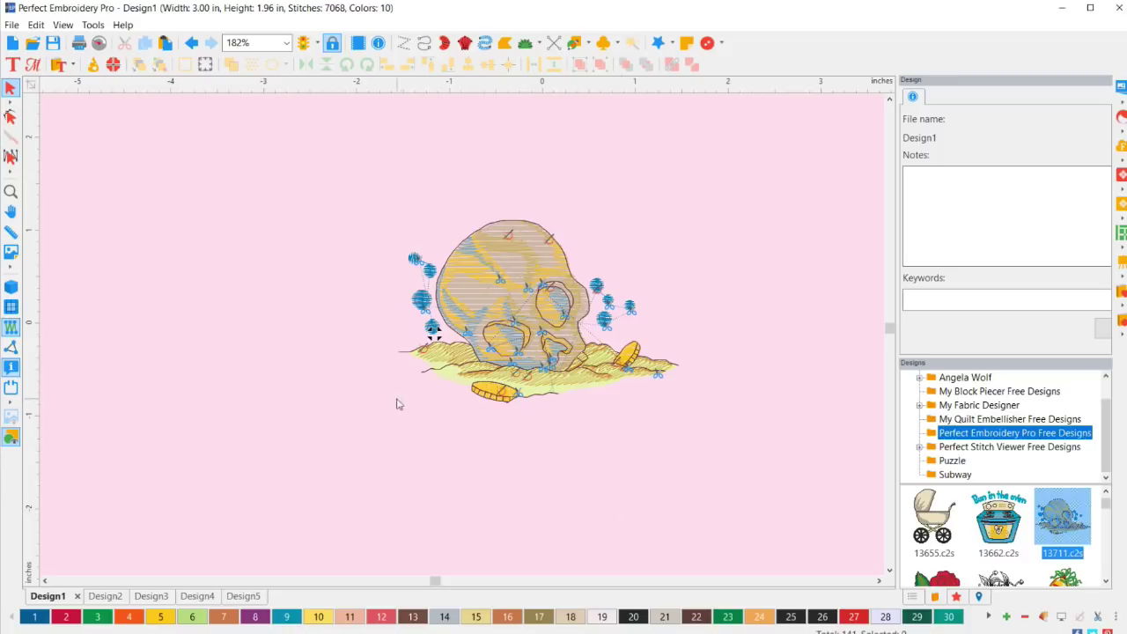
# Step: Delete the skull design from Design1
pyautogui.click(506, 298)
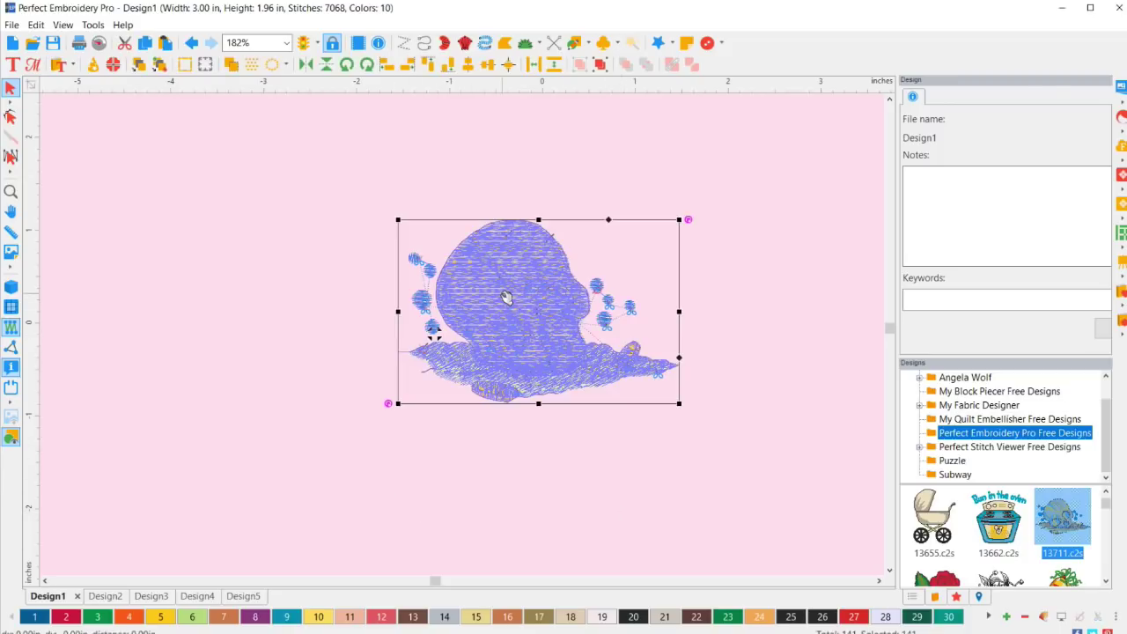
pyautogui.press('Delete')
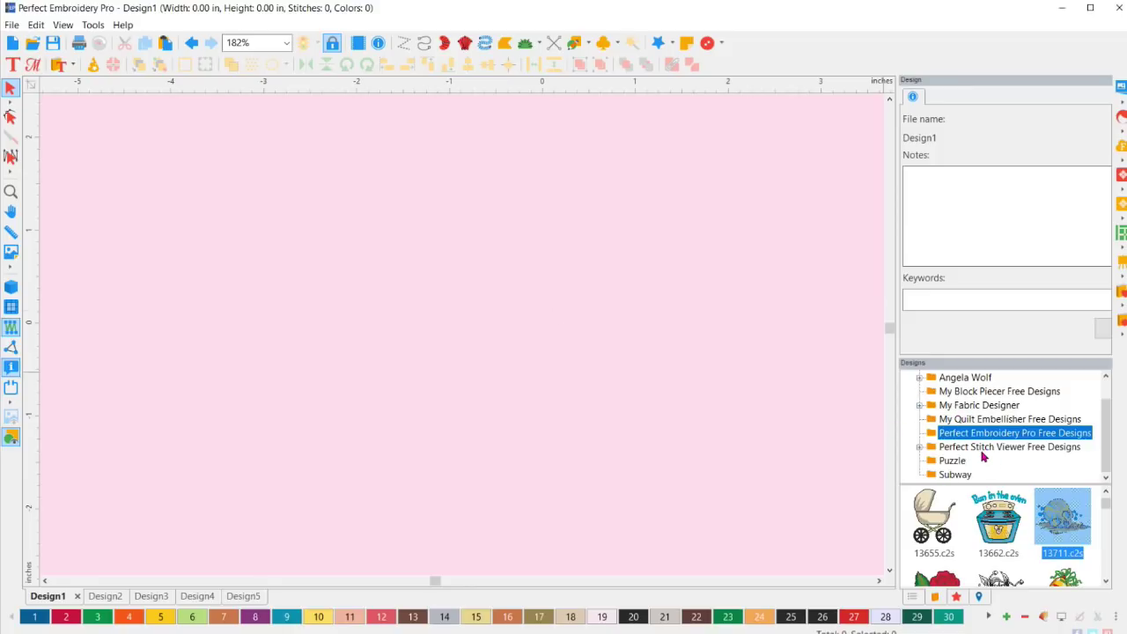
# Step: Look further through the Perfect Embroidery Pro Free Designs and examine the list of artwork shapes such as Heart and Spiral
pyautogui.scroll(-5, 991, 544)
pyautogui.scroll(-10, 991, 543)
pyautogui.scroll(-10, 969, 537)
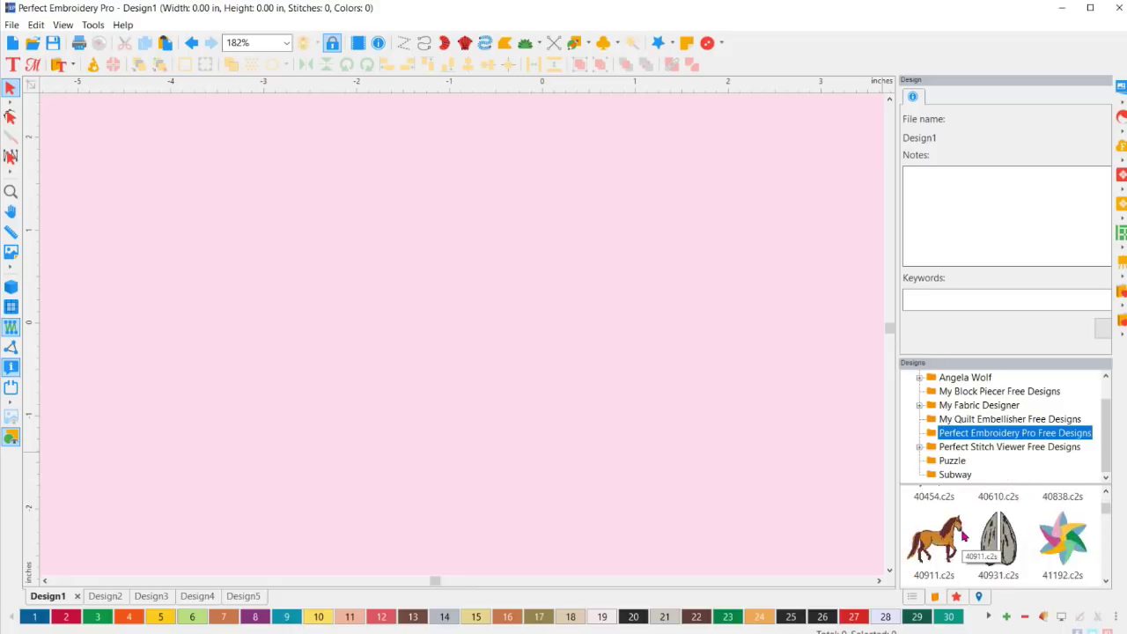
pyautogui.scroll(-10, 964, 534)
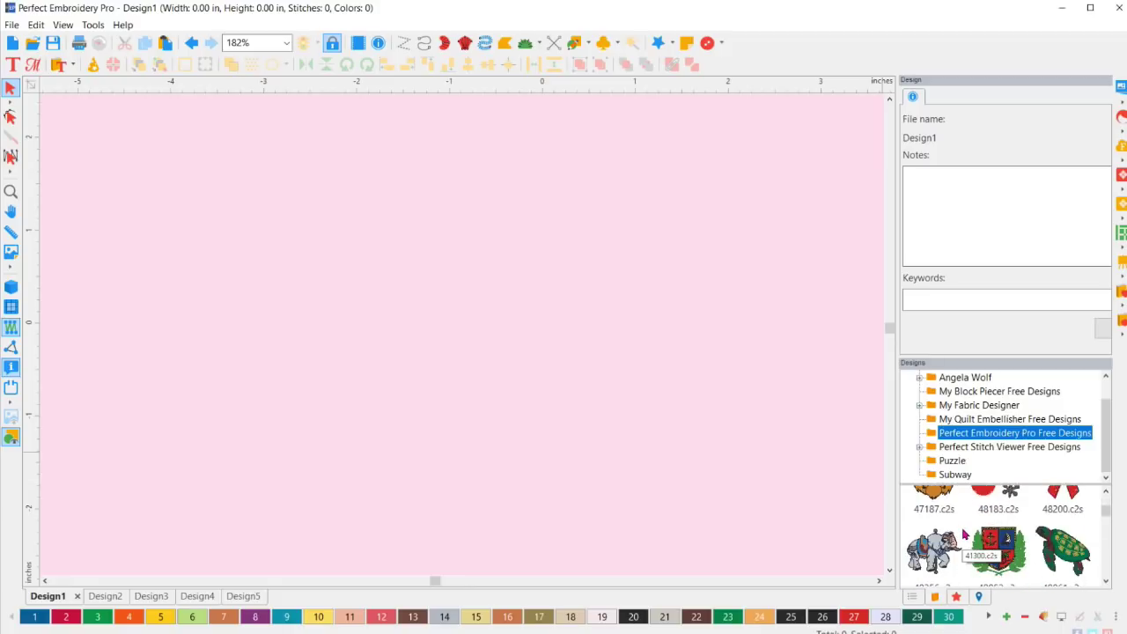
pyautogui.scroll(-1, 964, 534)
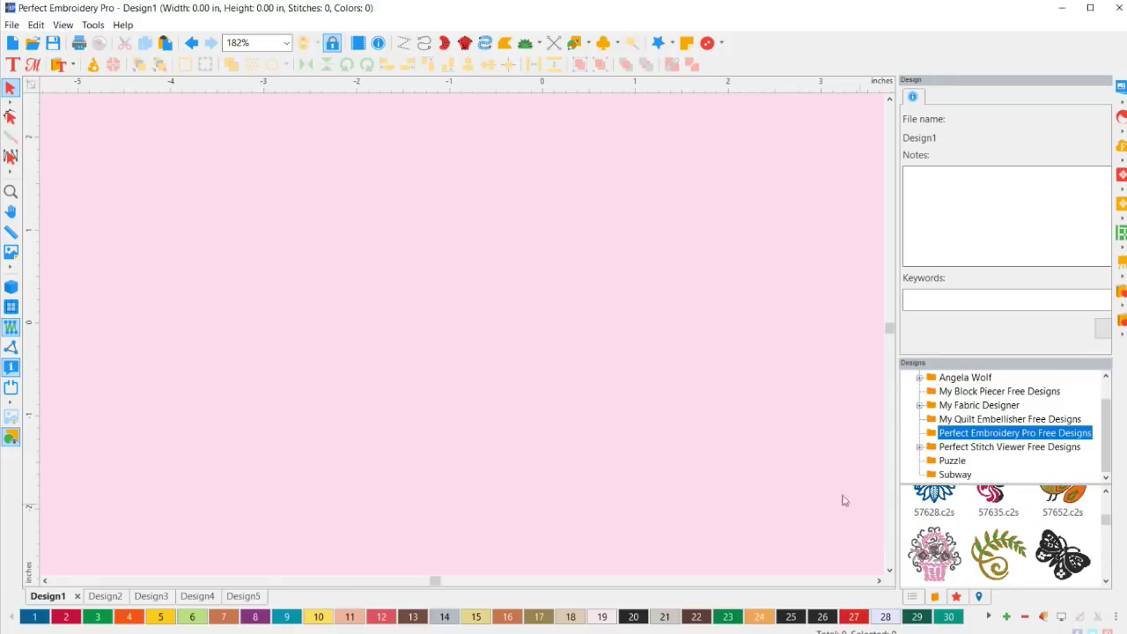
pyautogui.click(588, 43)
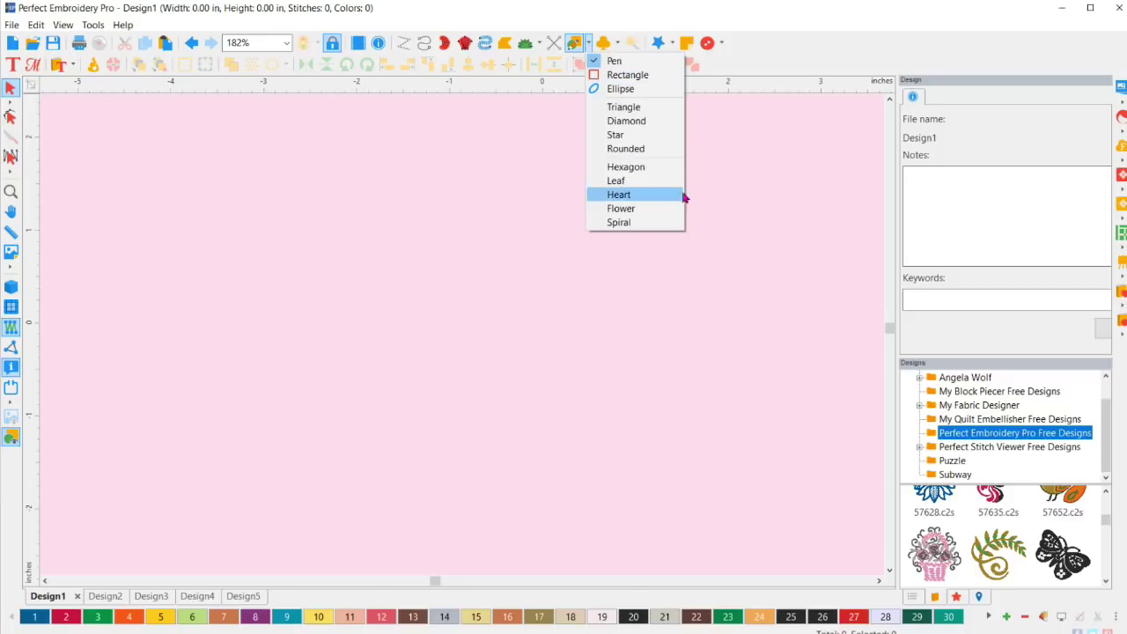
pyautogui.click(715, 167)
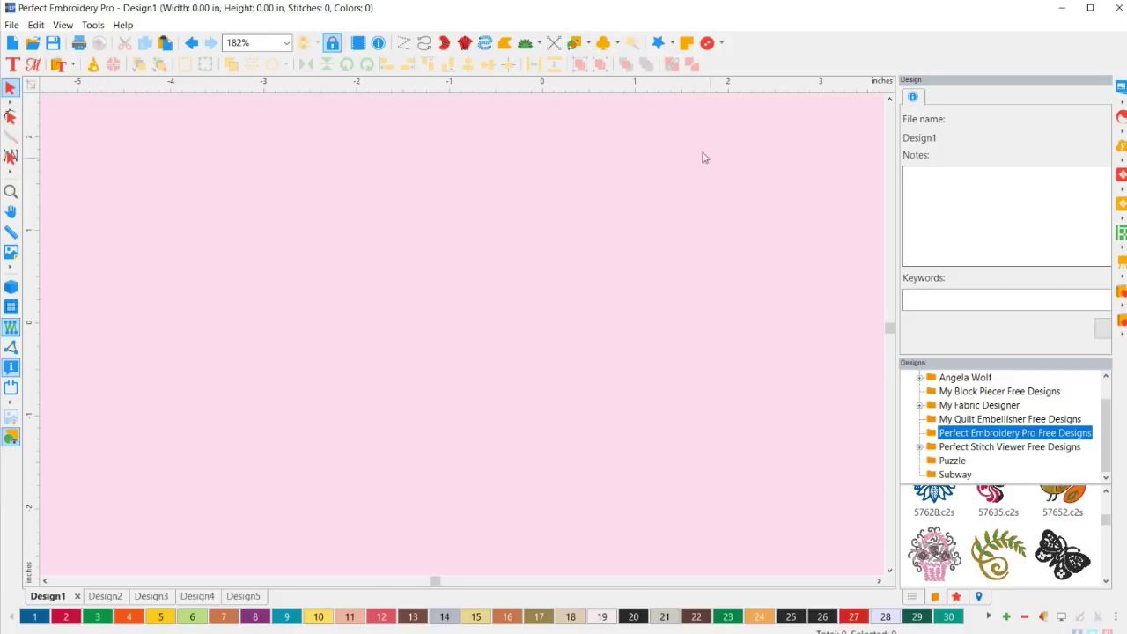
# Step: Insert the Sunflower symbol from the Symbols catalog near the upper middle of Design1
pyautogui.click(617, 44)
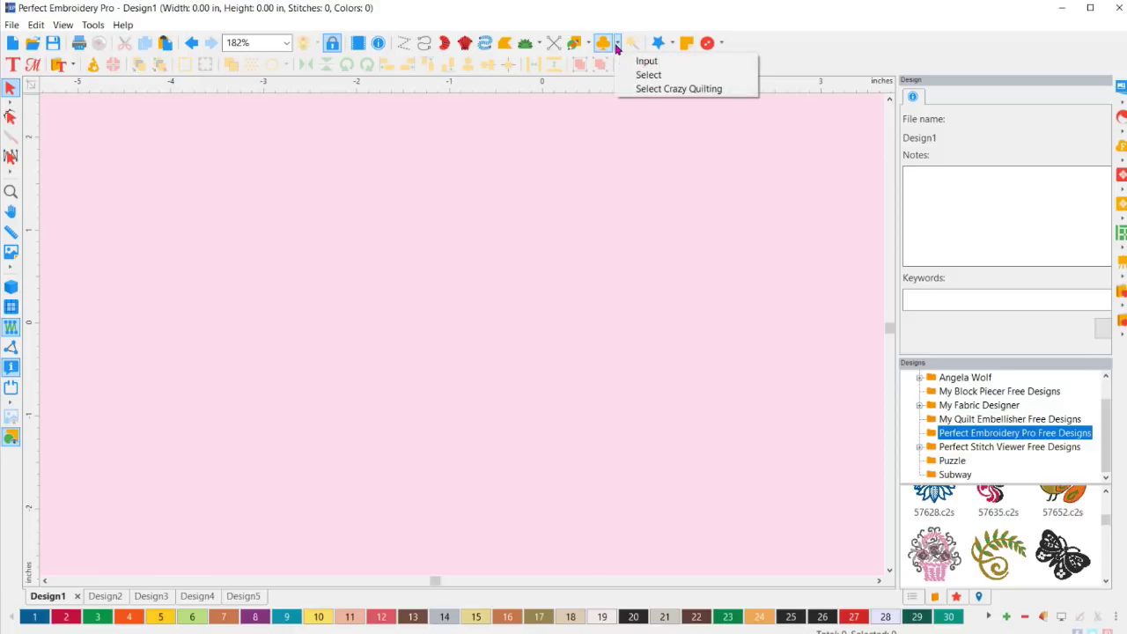
pyautogui.click(649, 75)
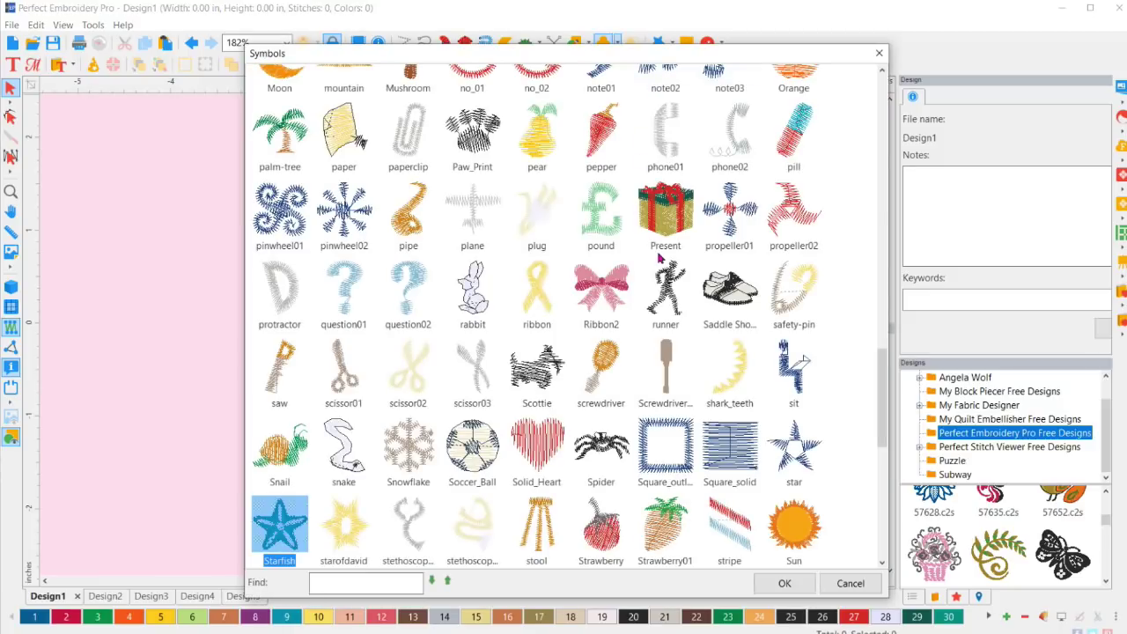
pyautogui.scroll(-2, 490, 302)
pyautogui.scroll(-2, 525, 324)
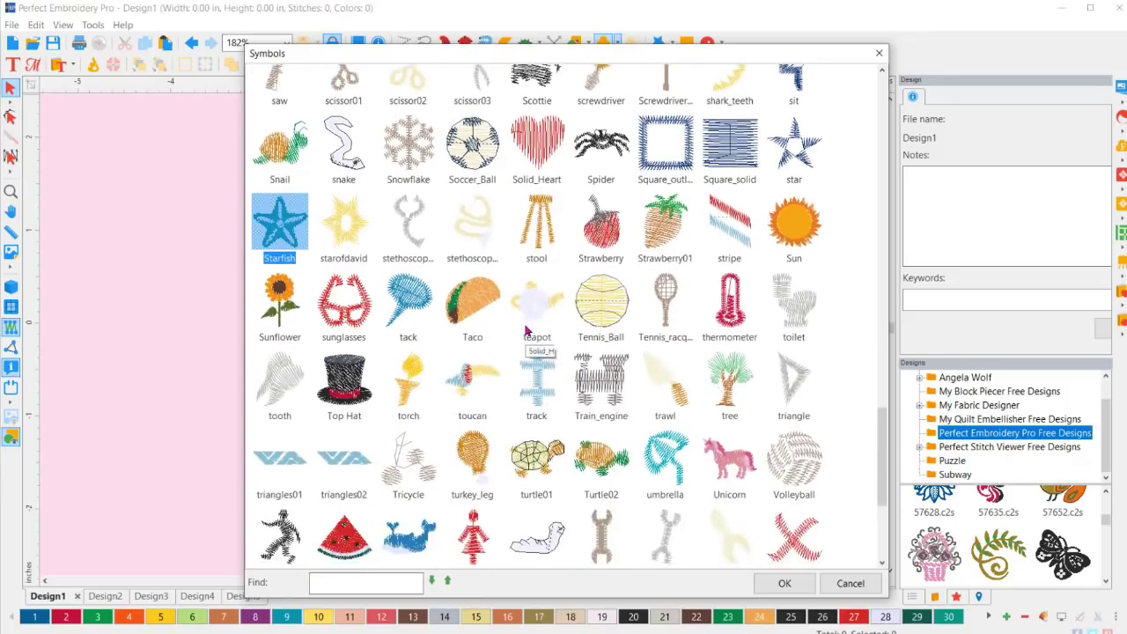
pyautogui.scroll(-1, 525, 324)
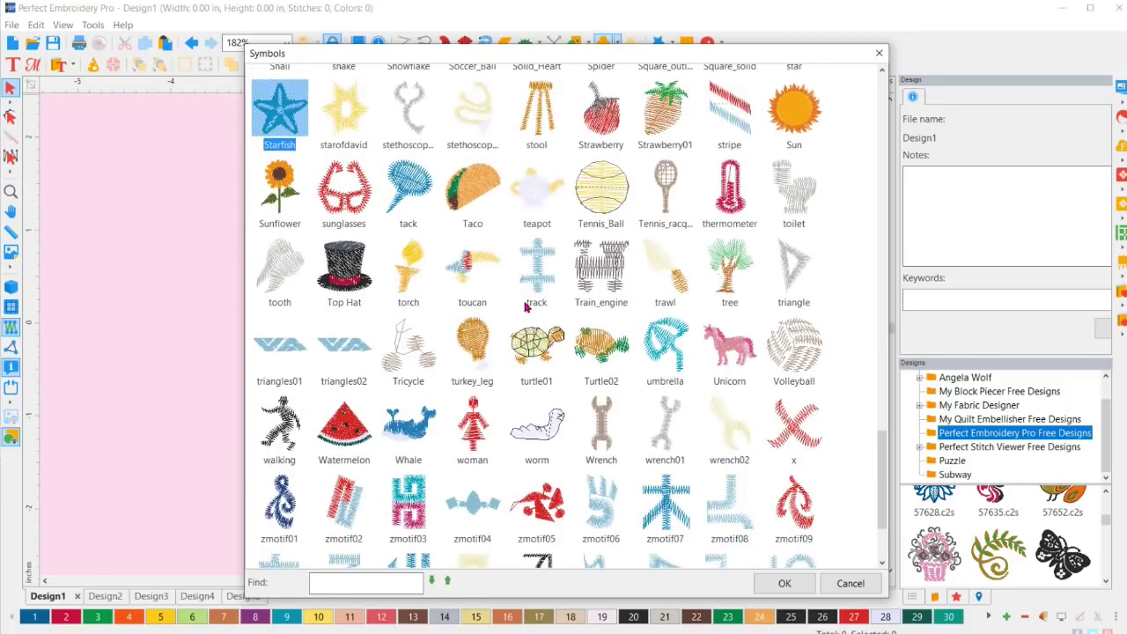
pyautogui.scroll(-2, 526, 306)
pyautogui.scroll(2, 534, 310)
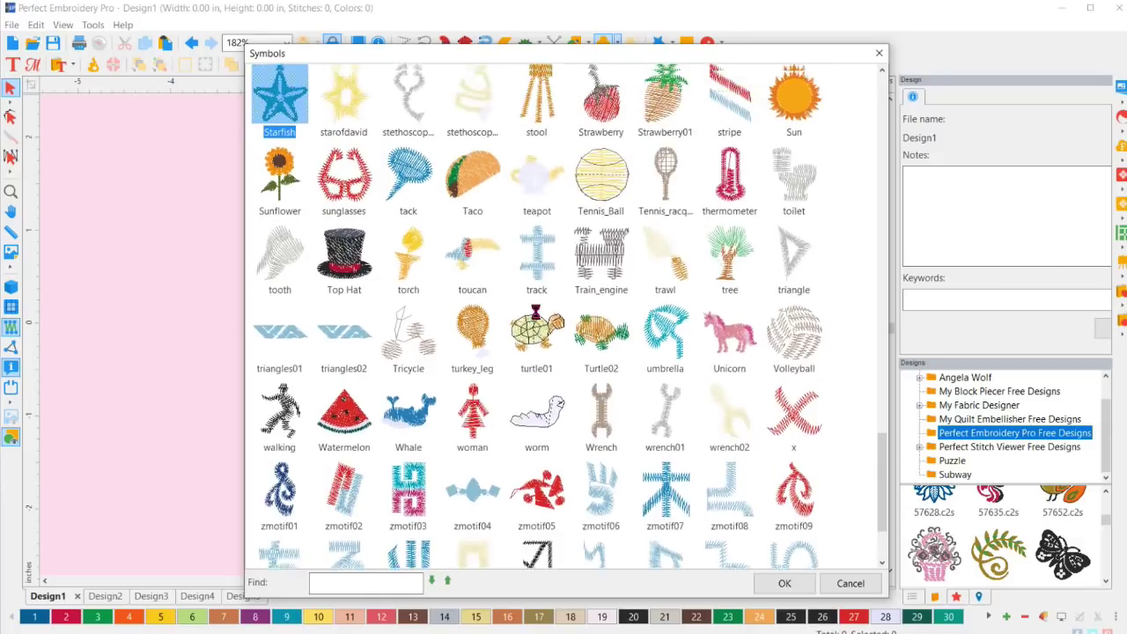
pyautogui.scroll(2, 828, 527)
pyautogui.press('Down')
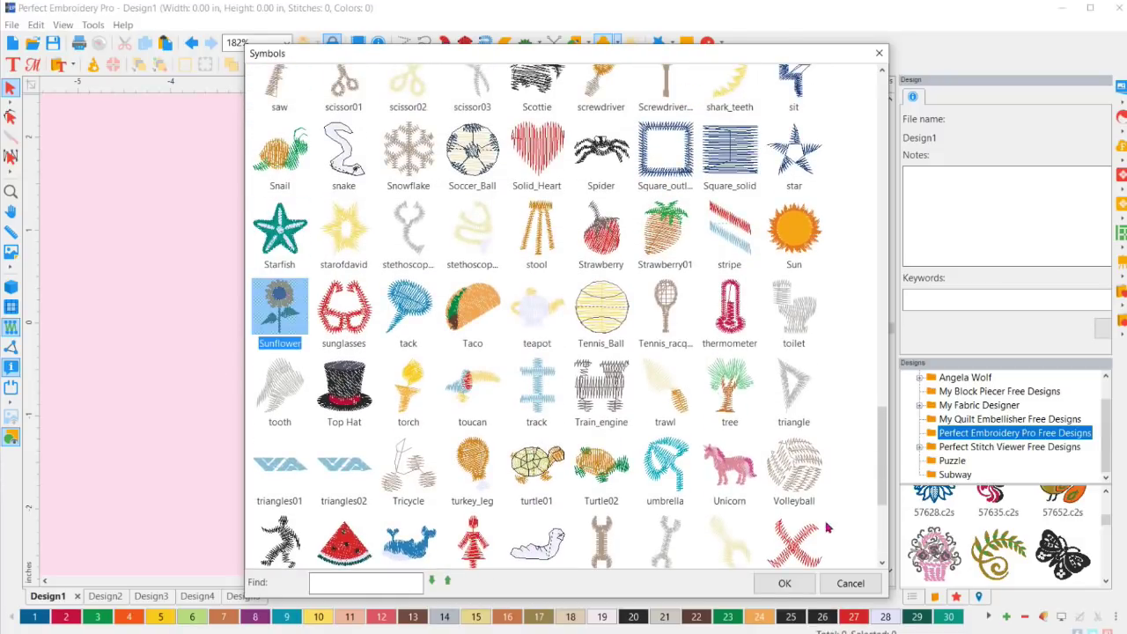
pyautogui.click(787, 584)
pyautogui.click(463, 270)
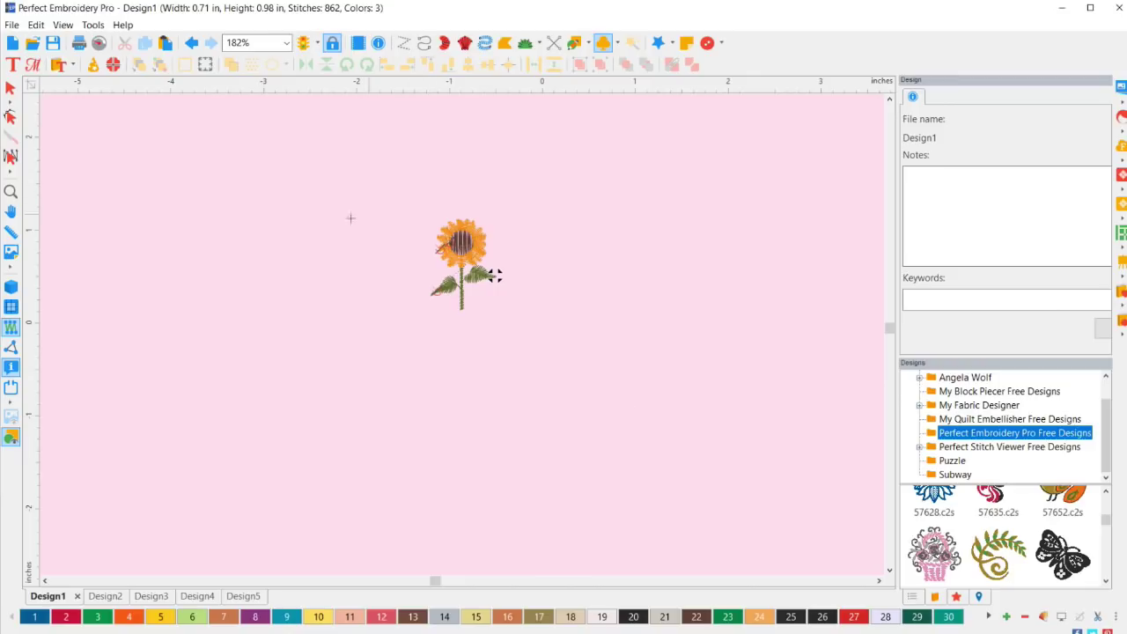
# Step: Move the sunflower up and to the left, and enlarge it to about 1.76 × 2.43 in
pyautogui.click(10, 88)
pyautogui.click(466, 246)
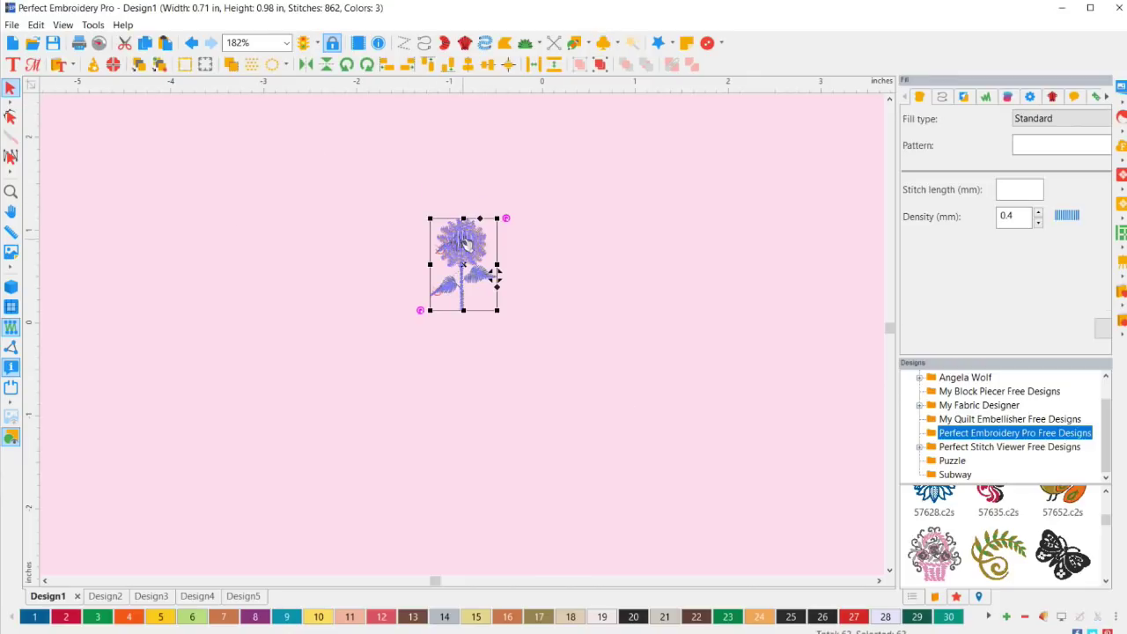
pyautogui.moveTo(466, 249); pyautogui.dragTo(355, 224)
pyautogui.click(516, 254)
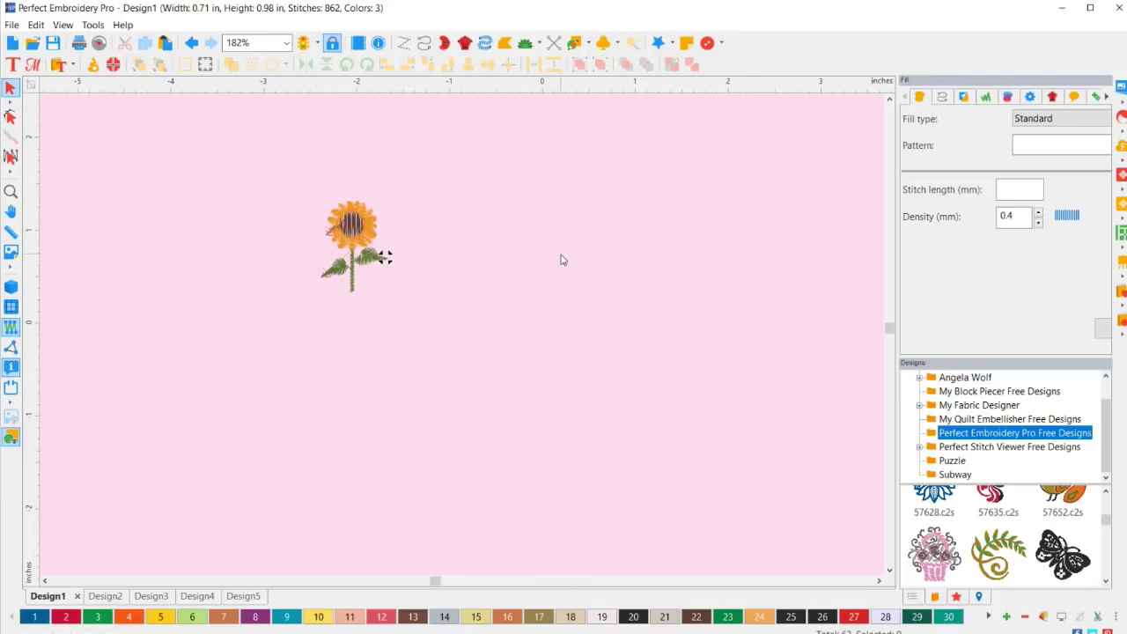
pyautogui.click(373, 232)
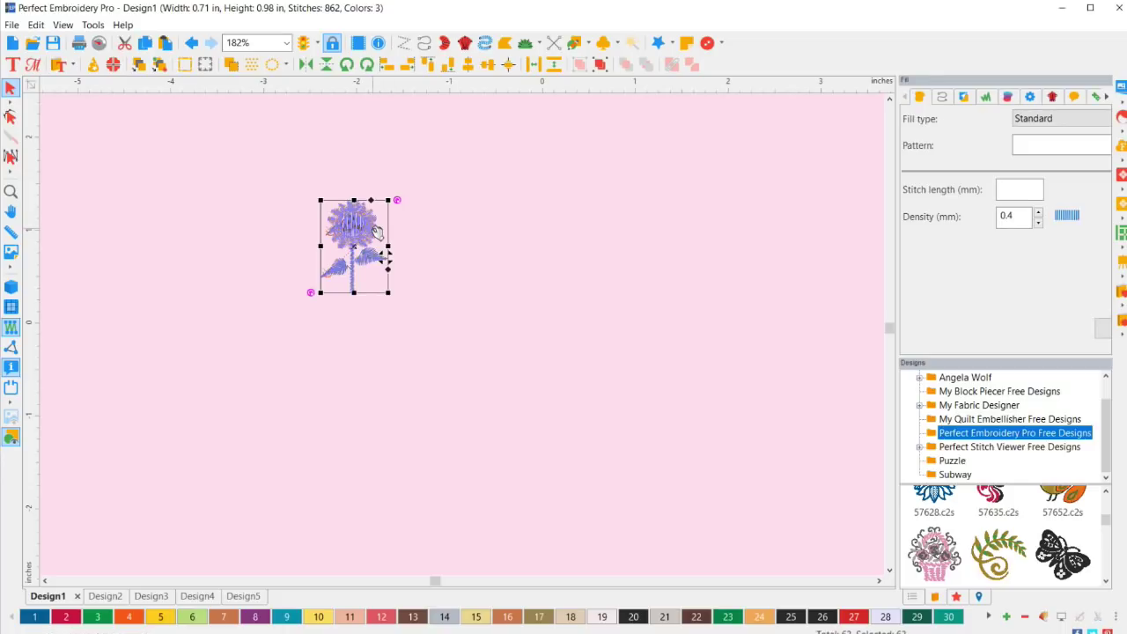
pyautogui.moveTo(385, 291); pyautogui.dragTo(509, 410)
pyautogui.click(530, 302)
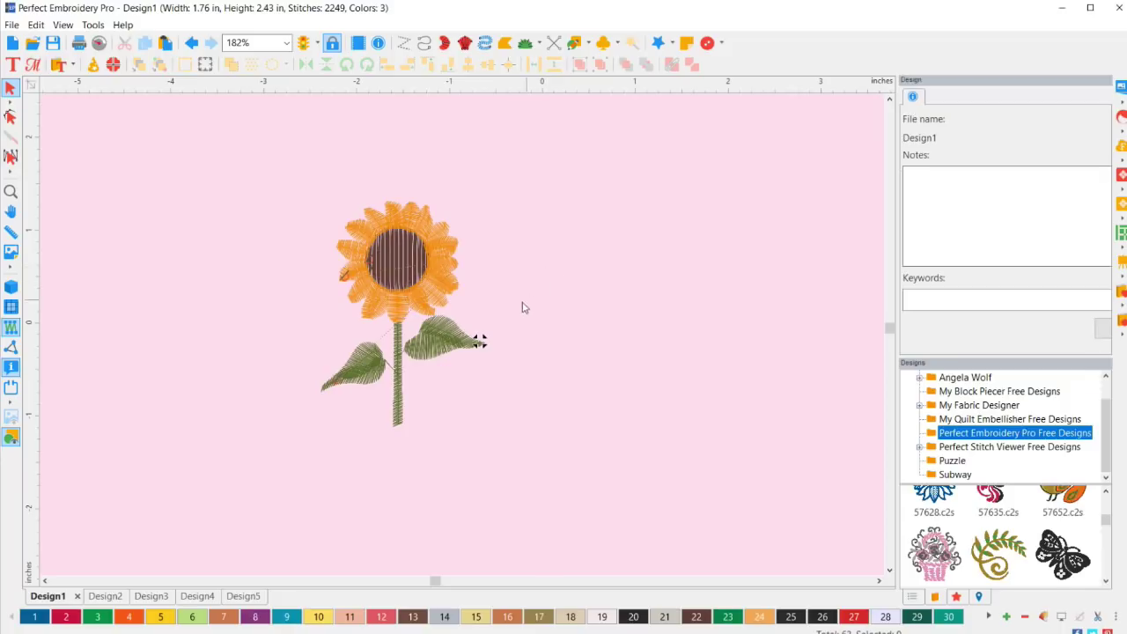
# Step: Turn on the 3D stitch view and shrink the sunflower to about 1.09 × 1.51 in
pyautogui.click(11, 286)
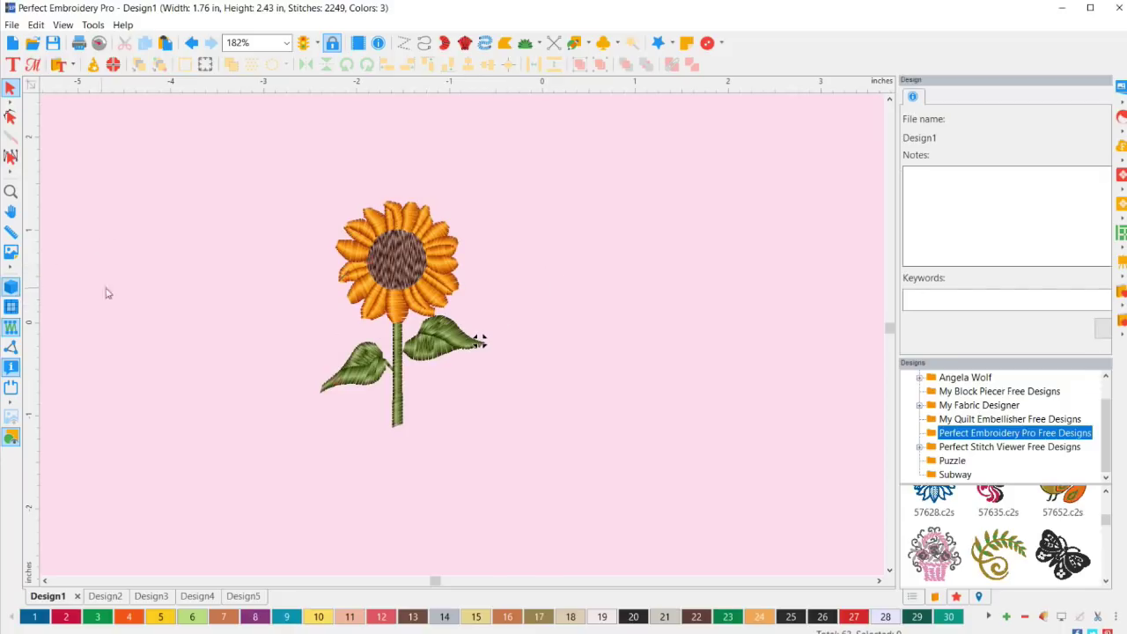
pyautogui.click(432, 292)
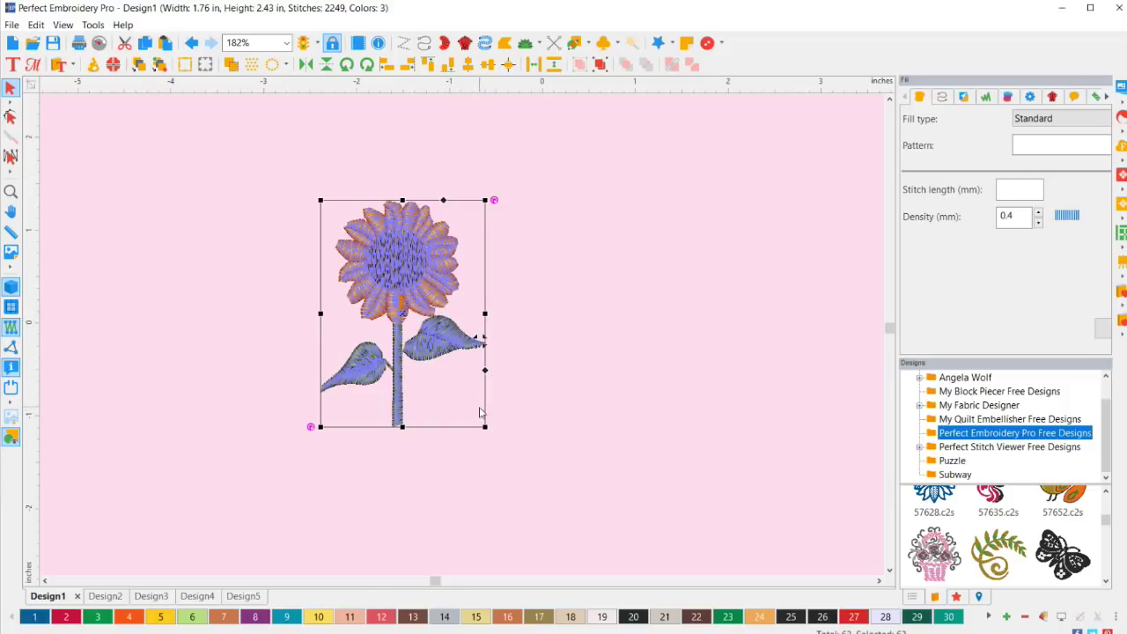
pyautogui.click(476, 407)
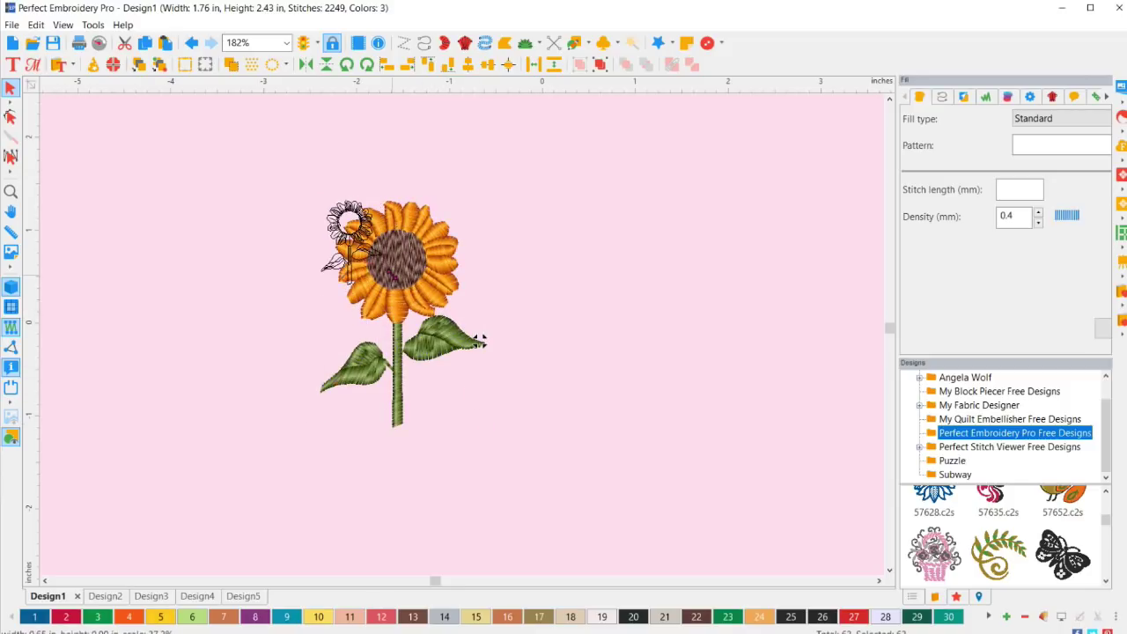
pyautogui.moveTo(480, 341); pyautogui.dragTo(478, 338)
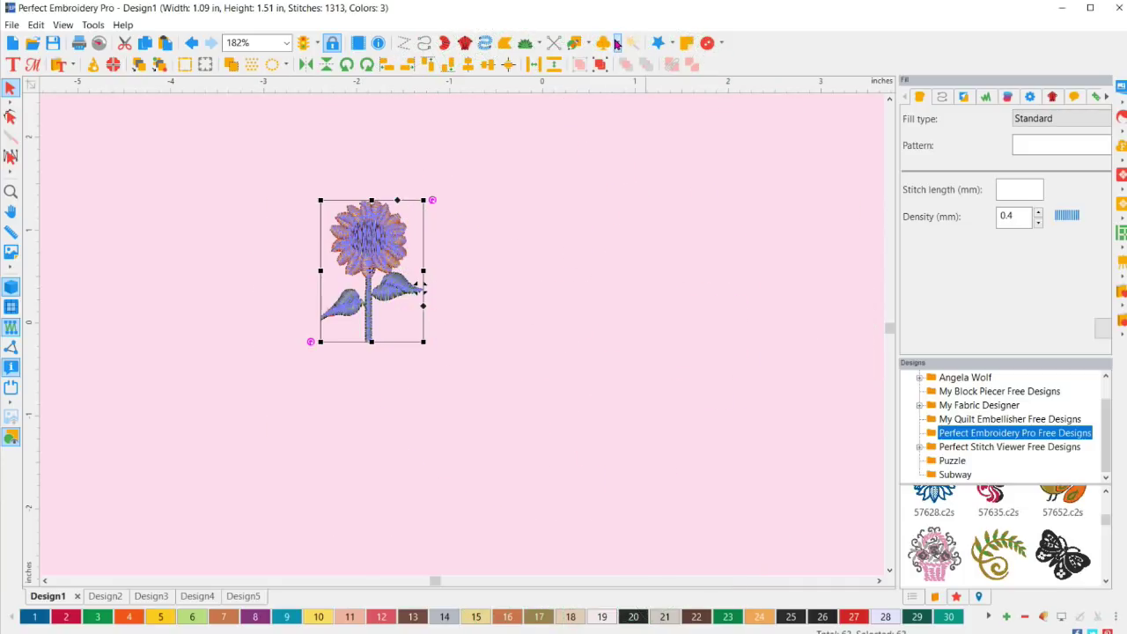
# Step: Examine the stitch patterns in the Crazy Quilting catalog without inserting any
pyautogui.click(618, 44)
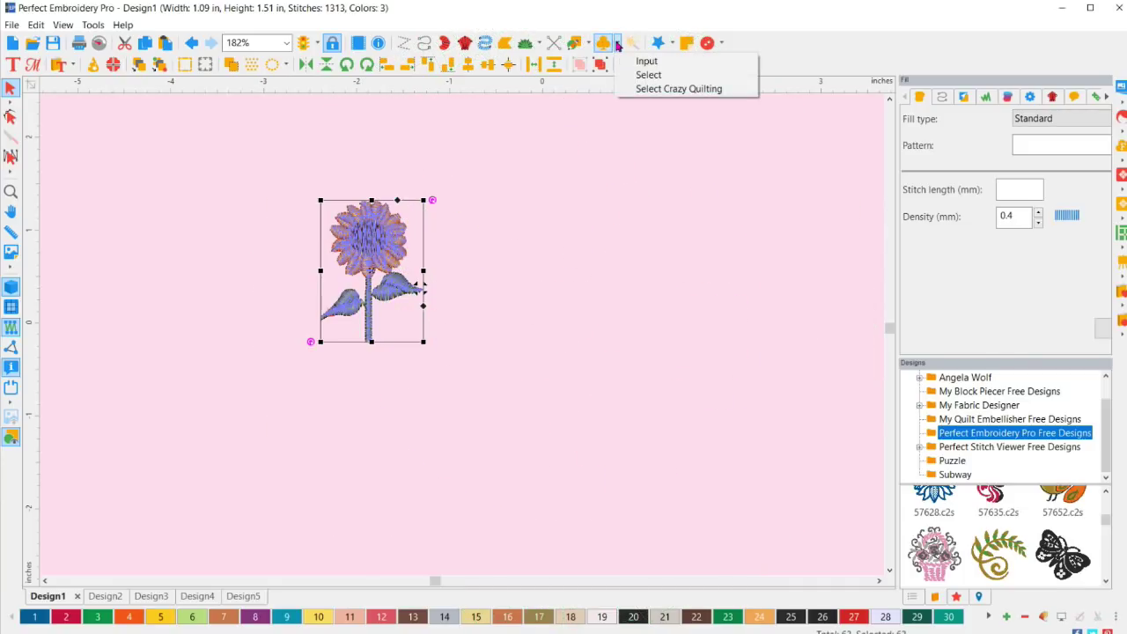
pyautogui.click(660, 89)
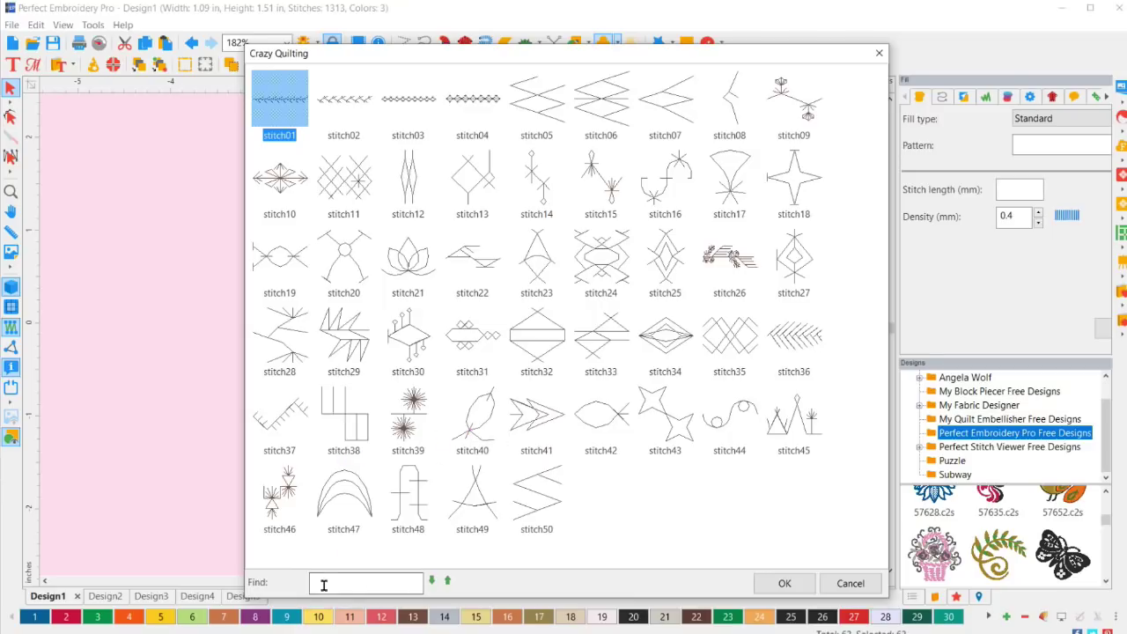
pyautogui.click(850, 582)
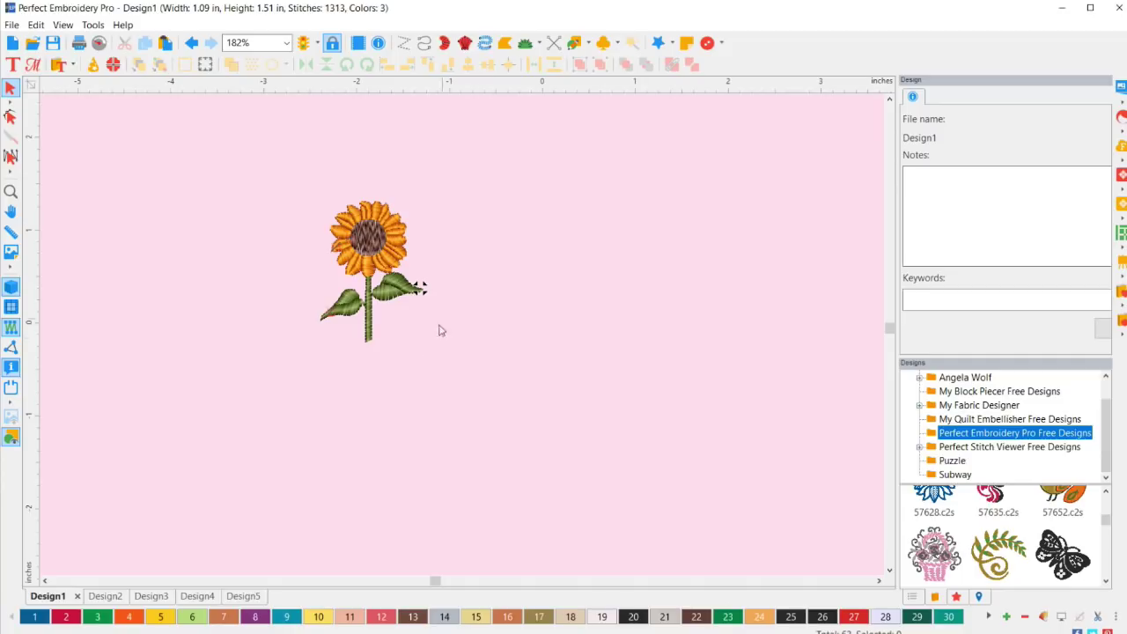
# Step: Switch to Design2 with the Perfect Embroidery lettering
pyautogui.click(105, 597)
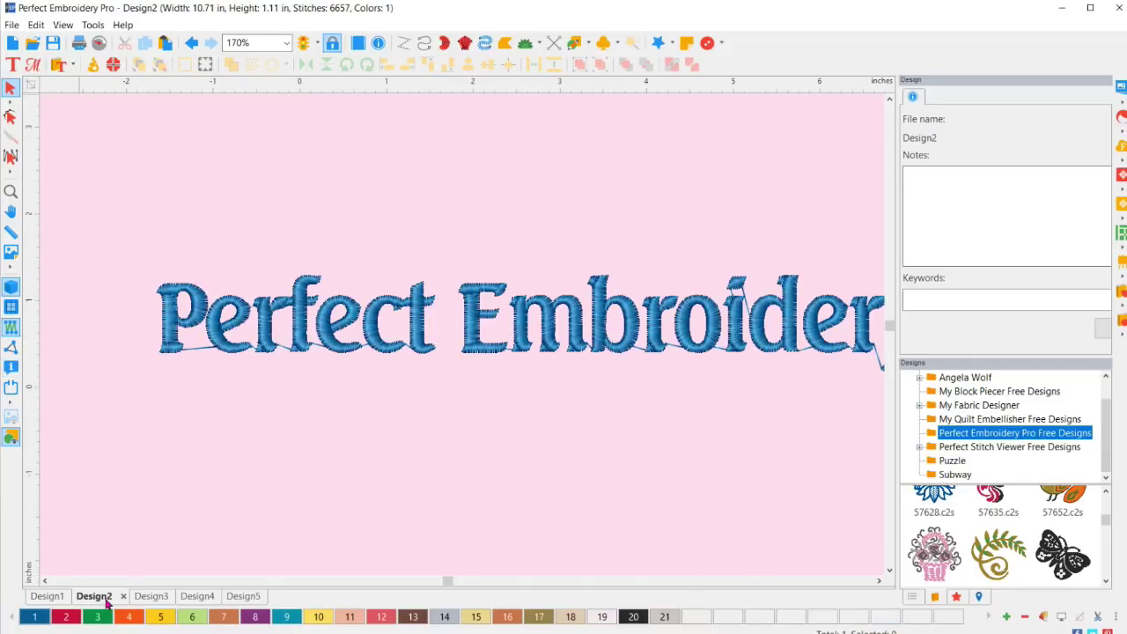
# Step: Move the Perfect Embroidery Pro lettering to the left so it all fits in view, and widen the text properties area
pyautogui.moveTo(550, 328); pyautogui.dragTo(450, 303)
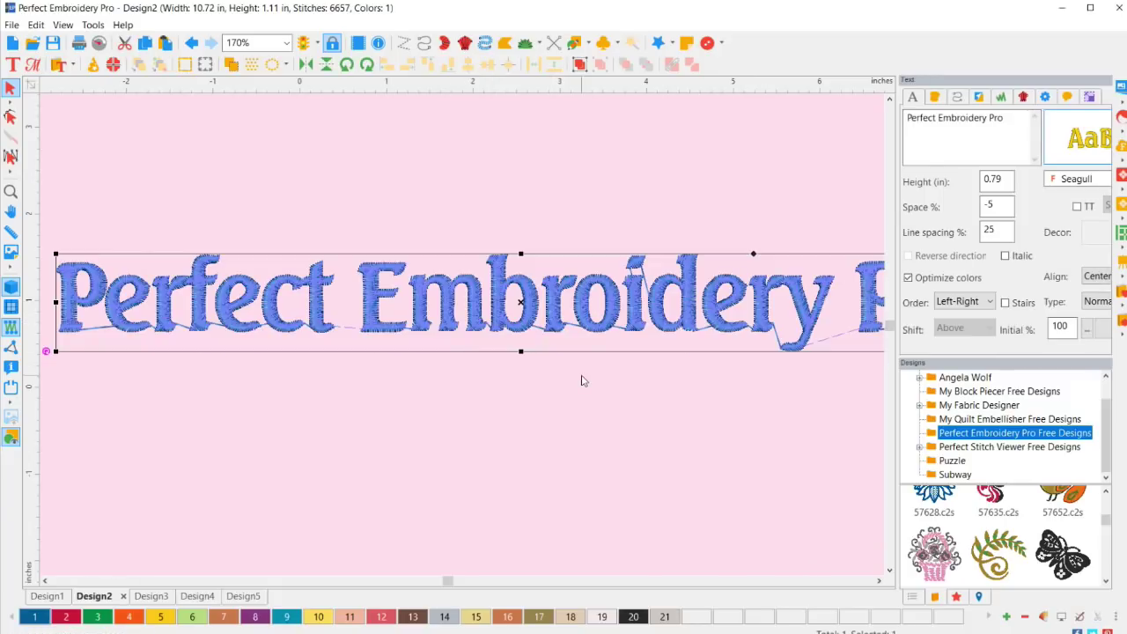
pyautogui.scroll(-2, 515, 317)
pyautogui.moveTo(612, 309); pyautogui.dragTo(578, 314)
pyautogui.scroll(1, 581, 295)
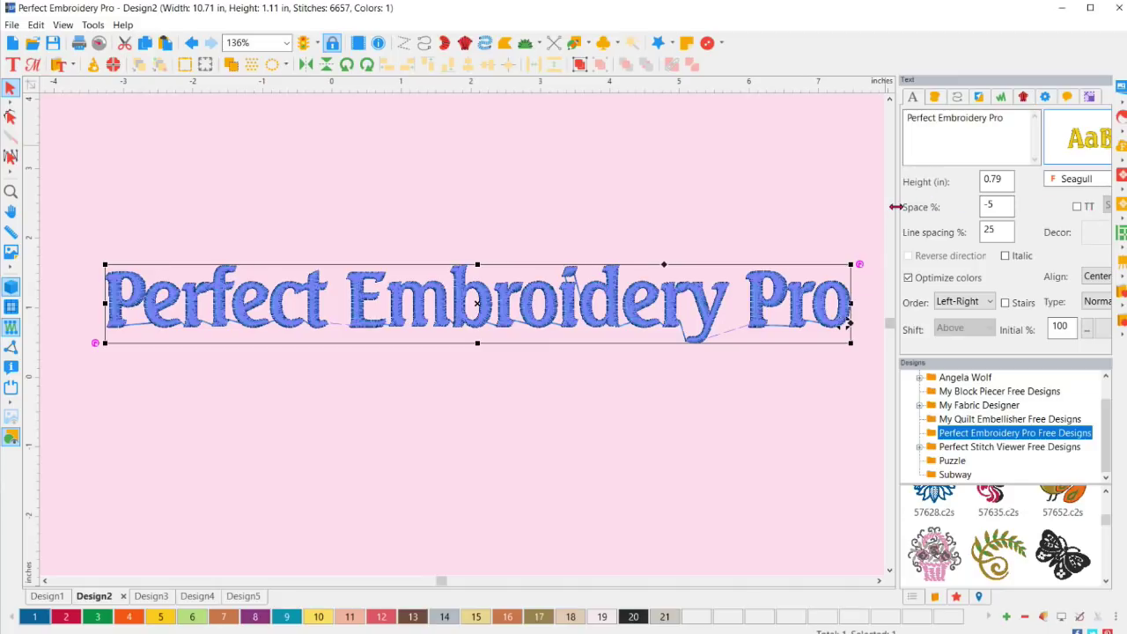
pyautogui.moveTo(871, 208); pyautogui.dragTo(858, 212)
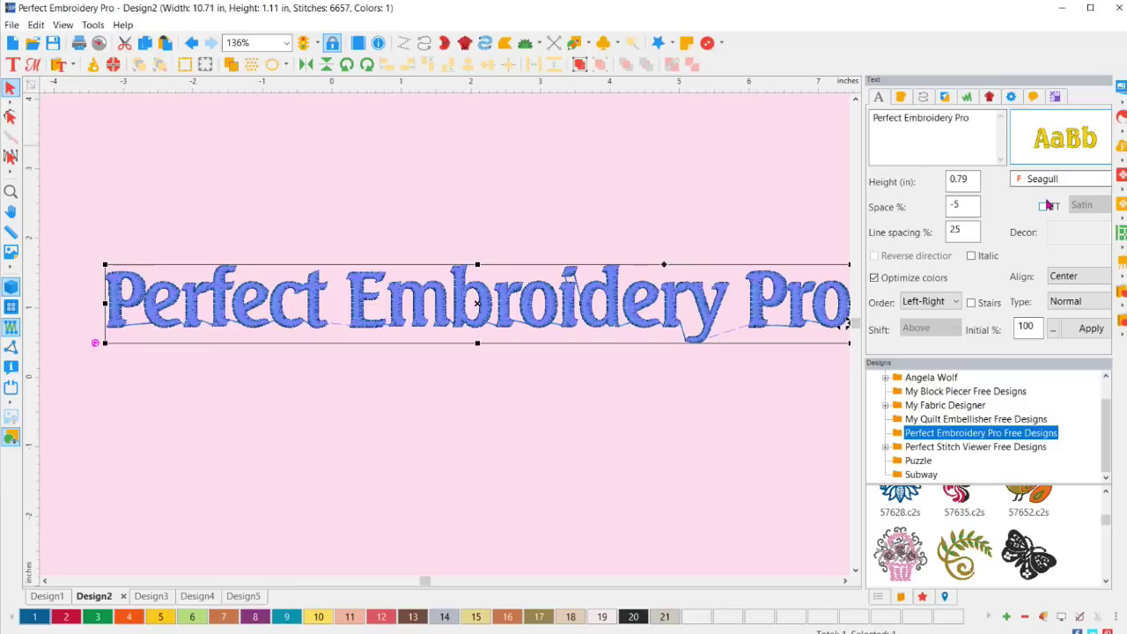
# Step: Apply the Stairs option to the lettering and move it up and to the left
pyautogui.click(971, 303)
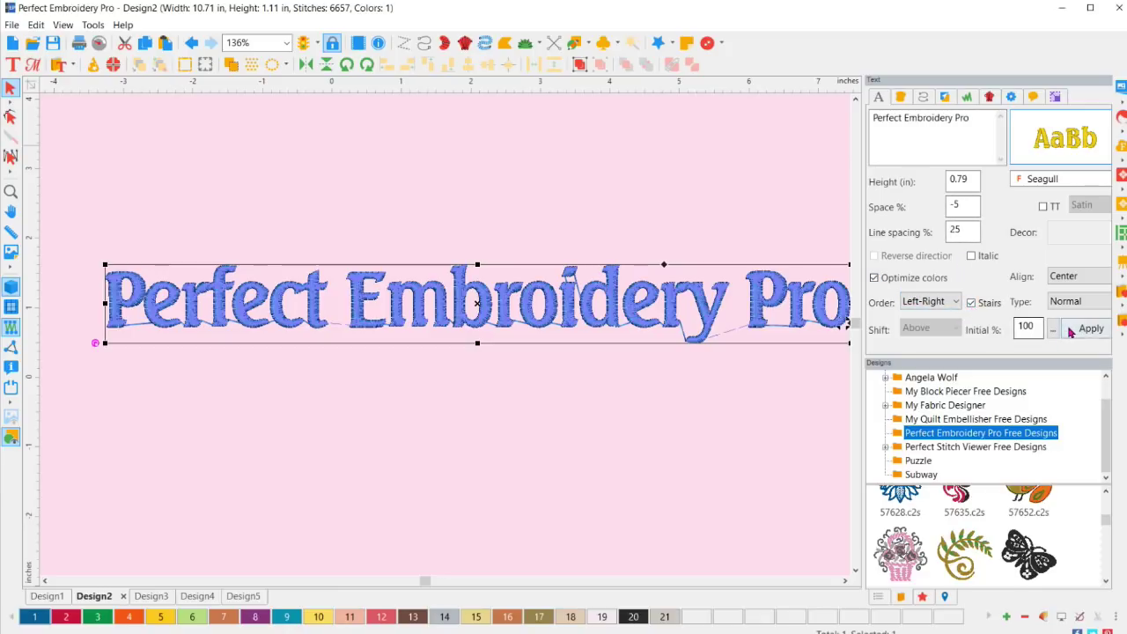
pyautogui.click(1071, 329)
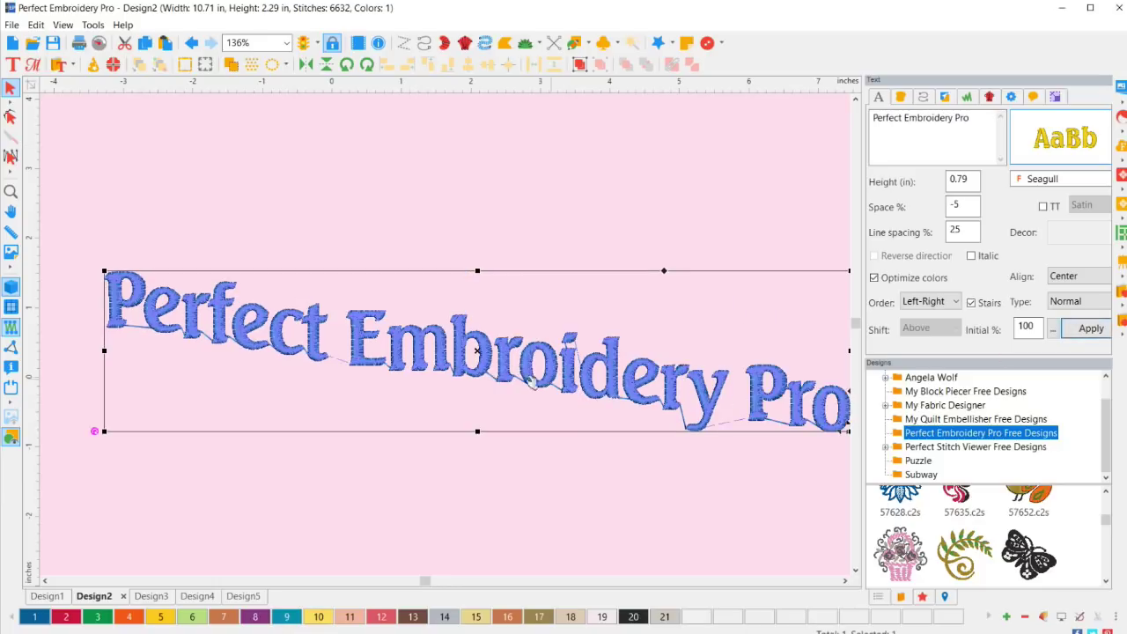
pyautogui.moveTo(448, 353); pyautogui.dragTo(410, 299)
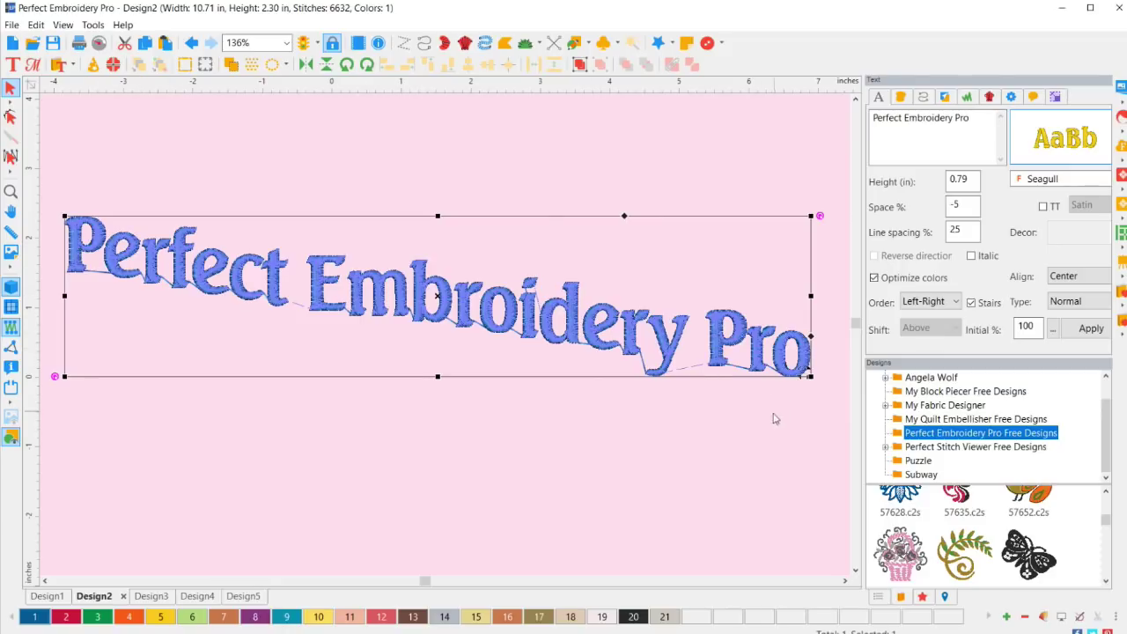
# Step: Turn off the Stairs option and apply the straight layout to the lettering
pyautogui.click(971, 302)
pyautogui.click(1091, 328)
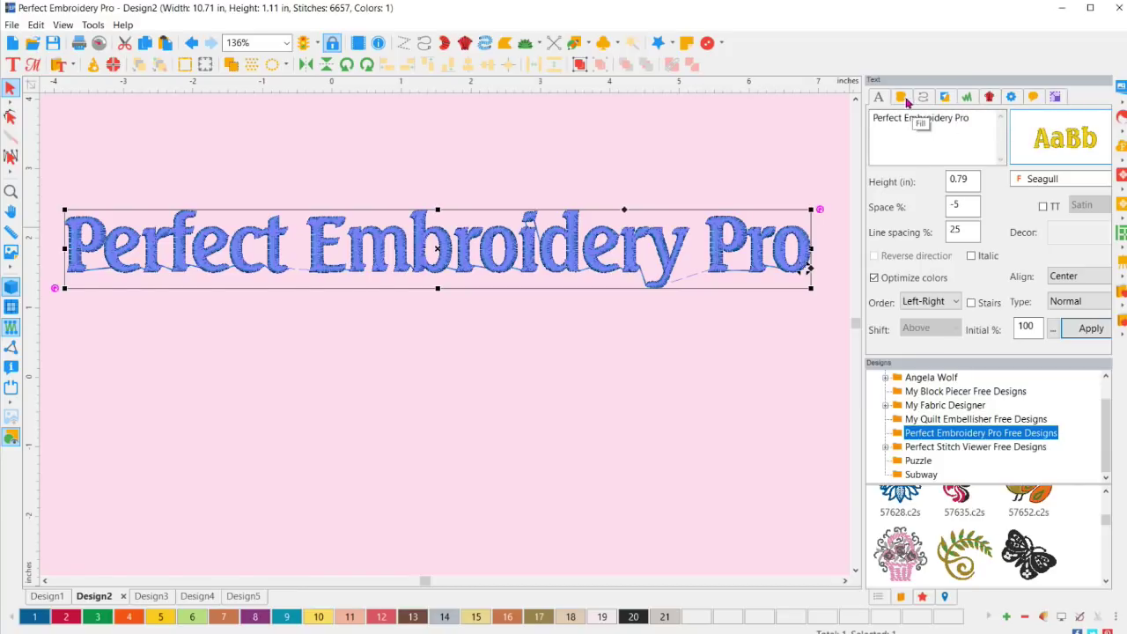
# Step: Set the lettering's text command Trim to none and apply it
pyautogui.click(1034, 96)
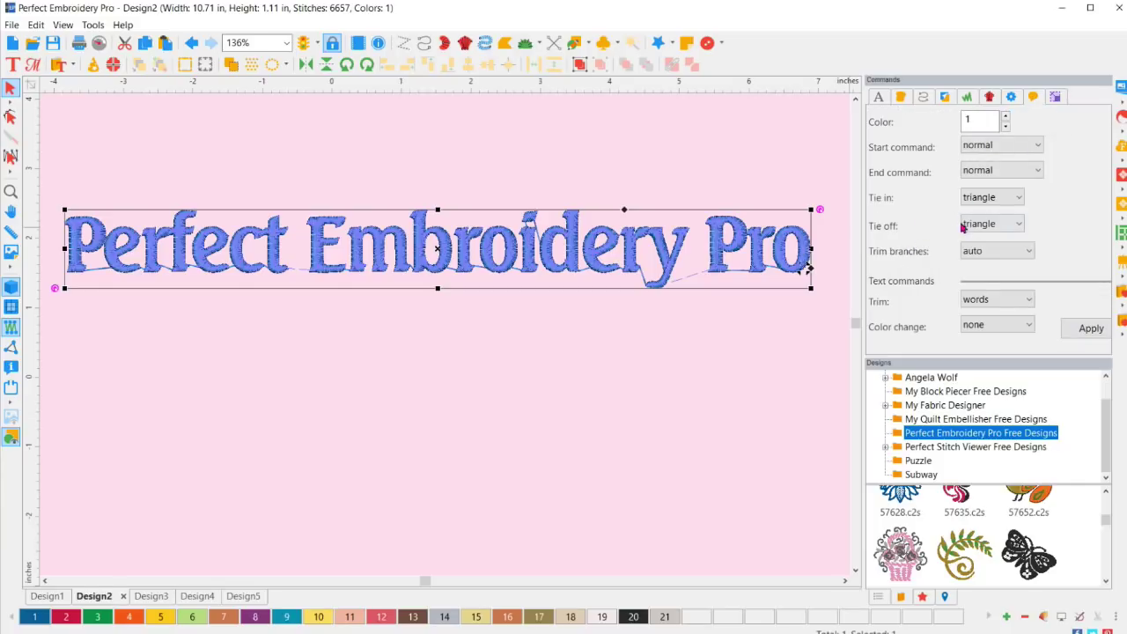
pyautogui.click(995, 300)
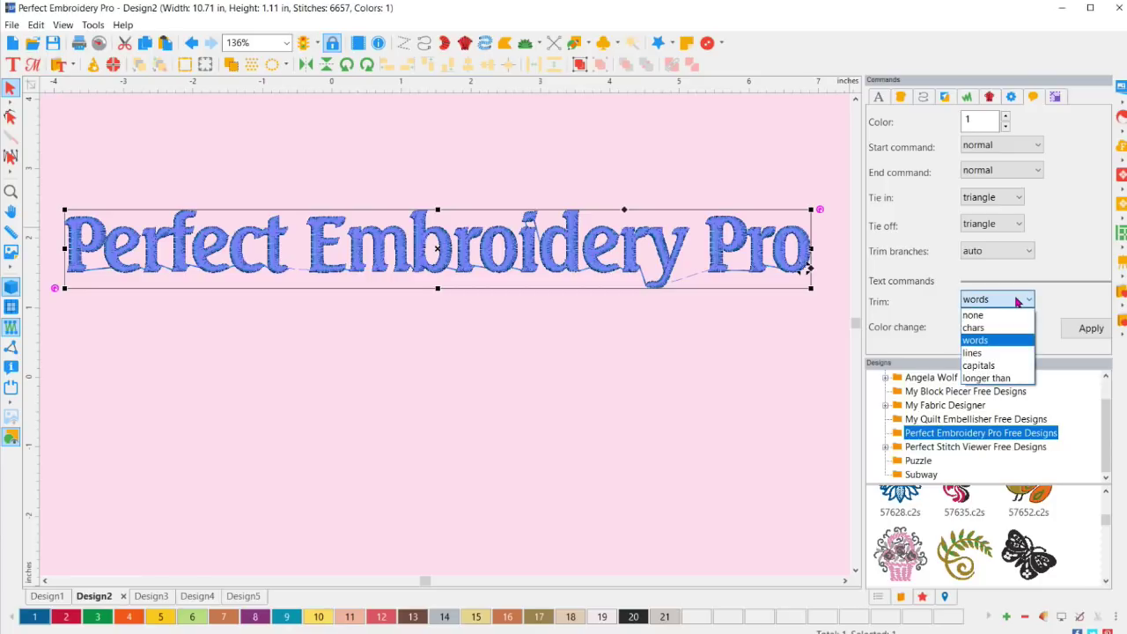
pyautogui.click(974, 315)
pyautogui.click(1083, 331)
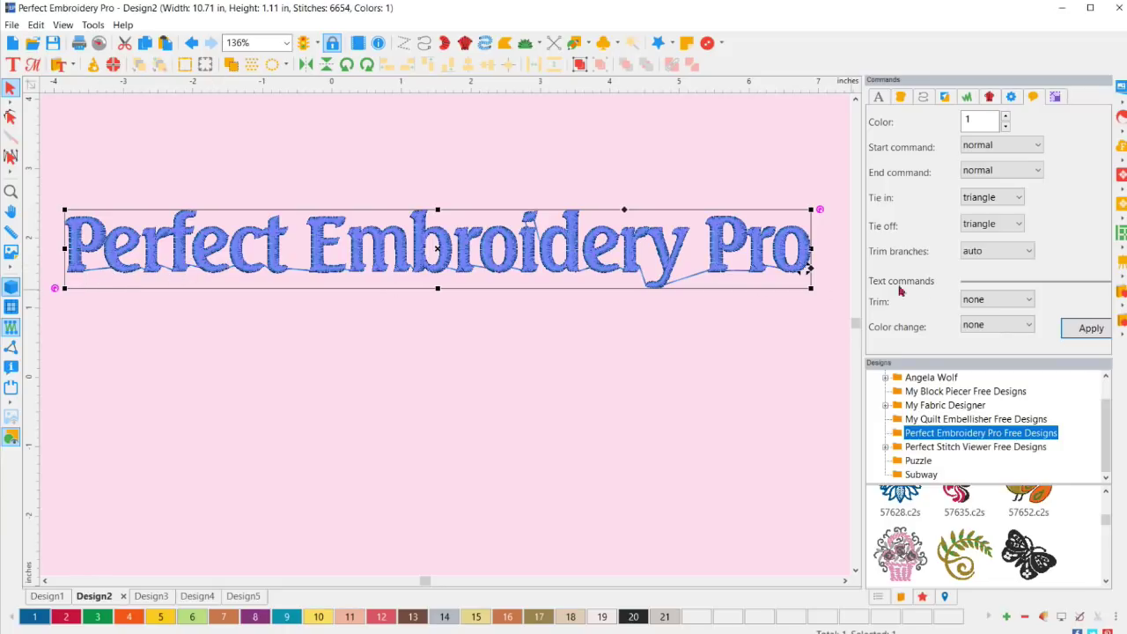
# Step: Set the lettering's Trim to chars and apply it
pyautogui.click(1003, 304)
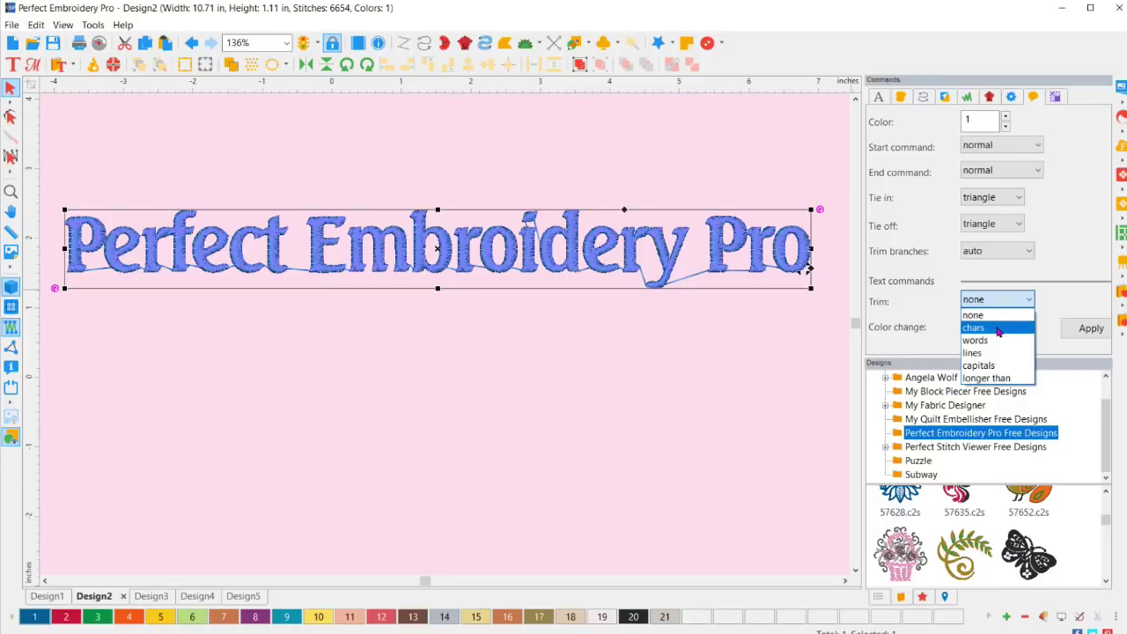
pyautogui.click(997, 329)
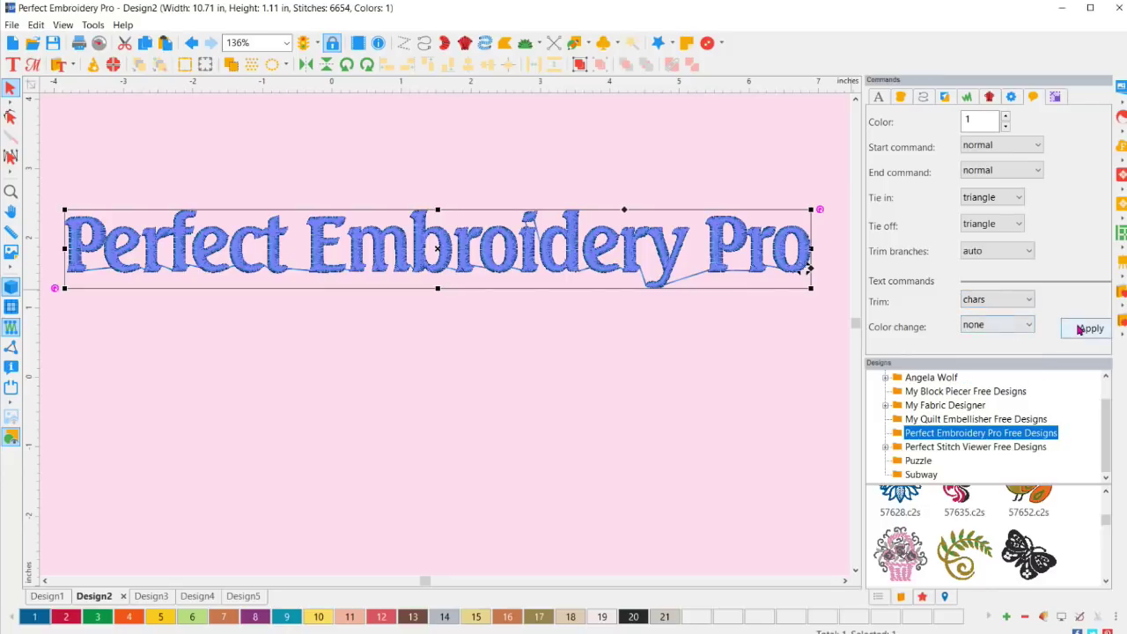
pyautogui.click(1087, 329)
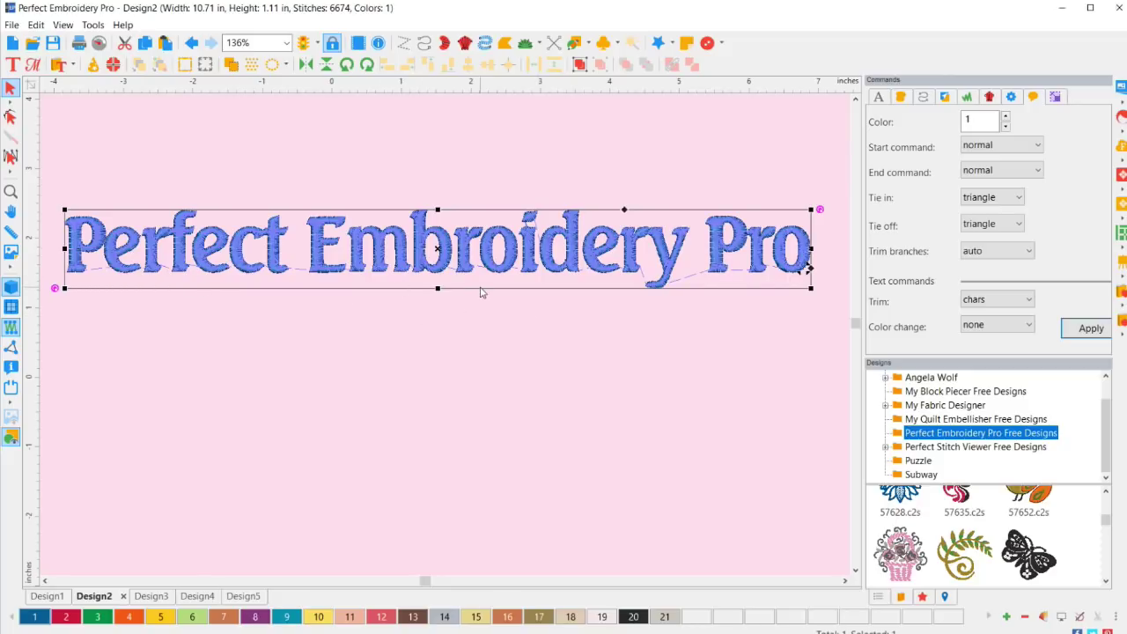
# Step: Set the lettering's Trim to words and apply it
pyautogui.click(1008, 301)
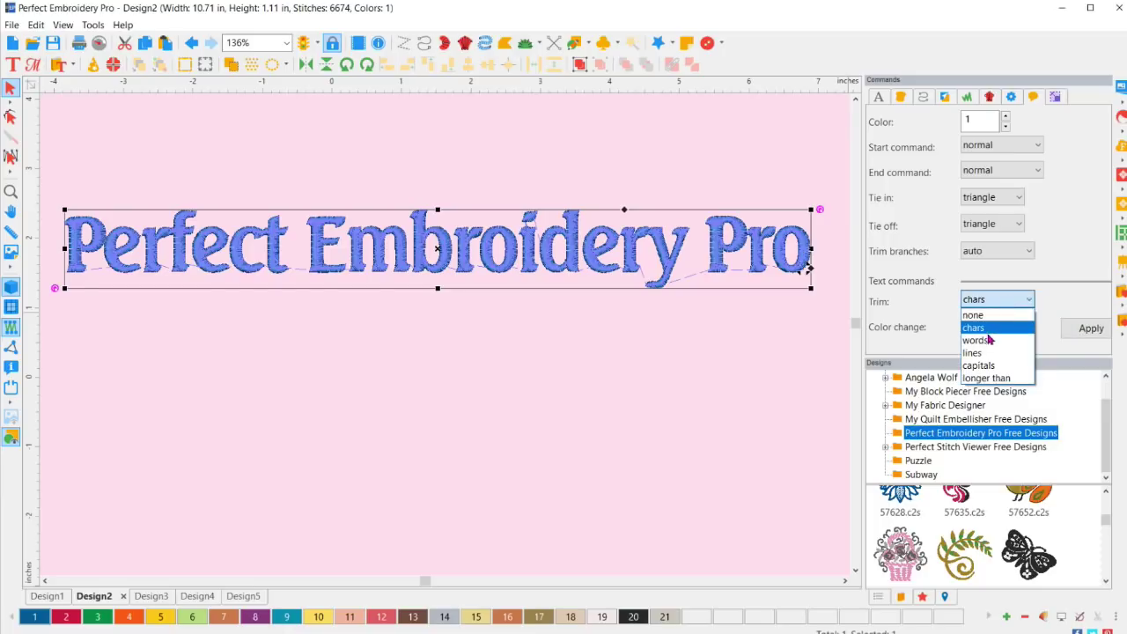
pyautogui.click(985, 344)
pyautogui.click(1083, 329)
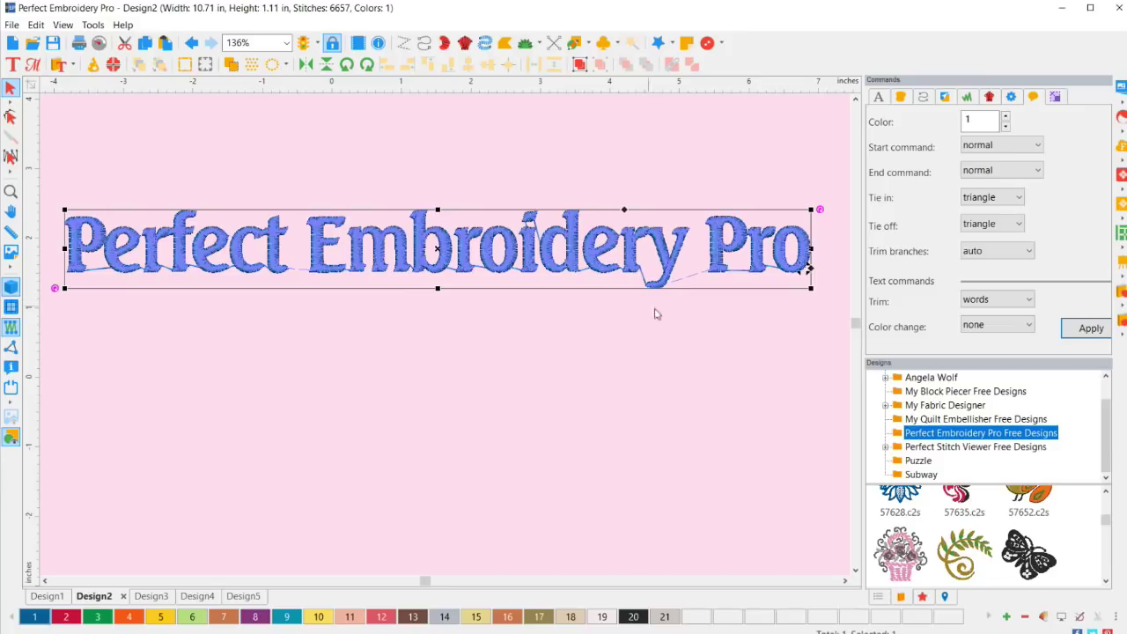
# Step: Try the longer than option as the lettering's Trim setting, with its 2.0 mm length
pyautogui.click(1004, 304)
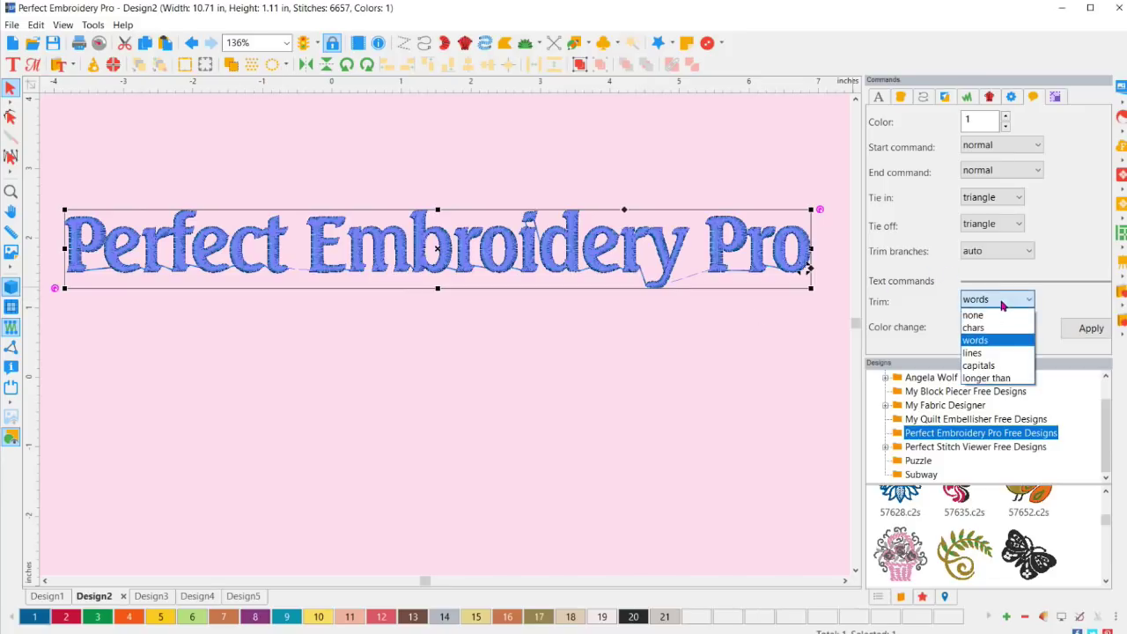
pyautogui.click(995, 377)
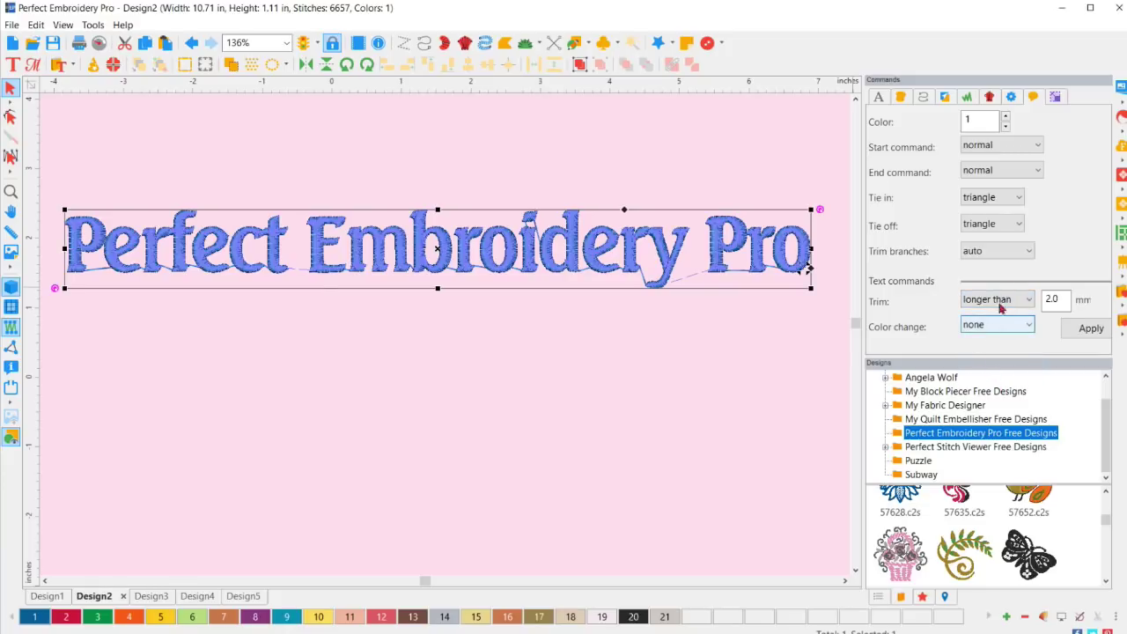
pyautogui.click(1055, 297)
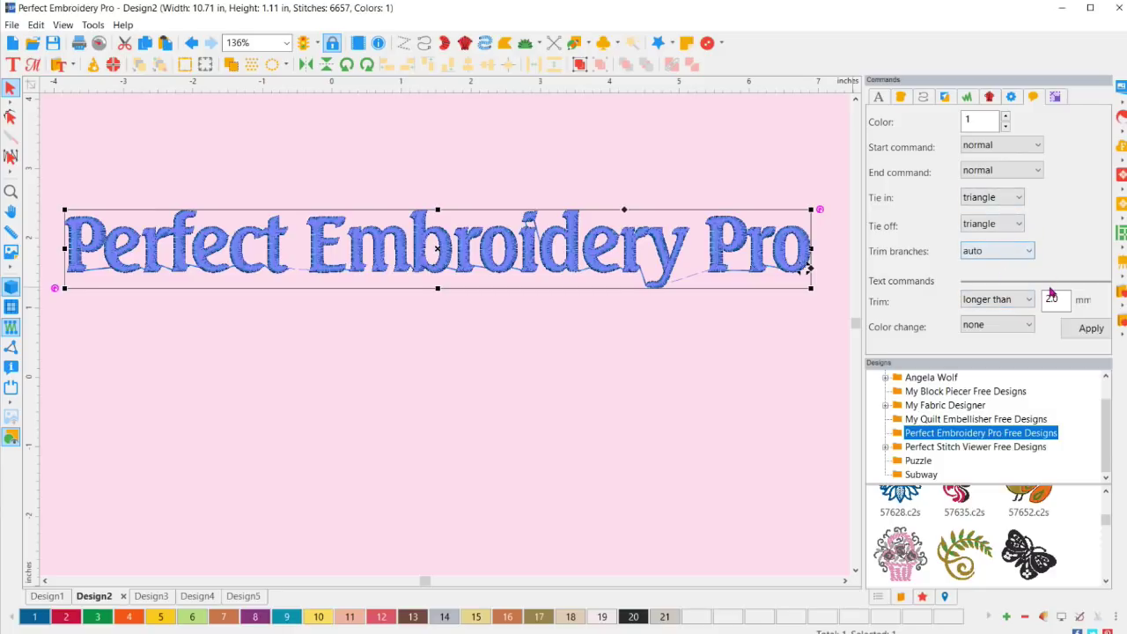
# Step: Apply trims between the lettering's individual characters by setting Trim to chars
pyautogui.click(1026, 303)
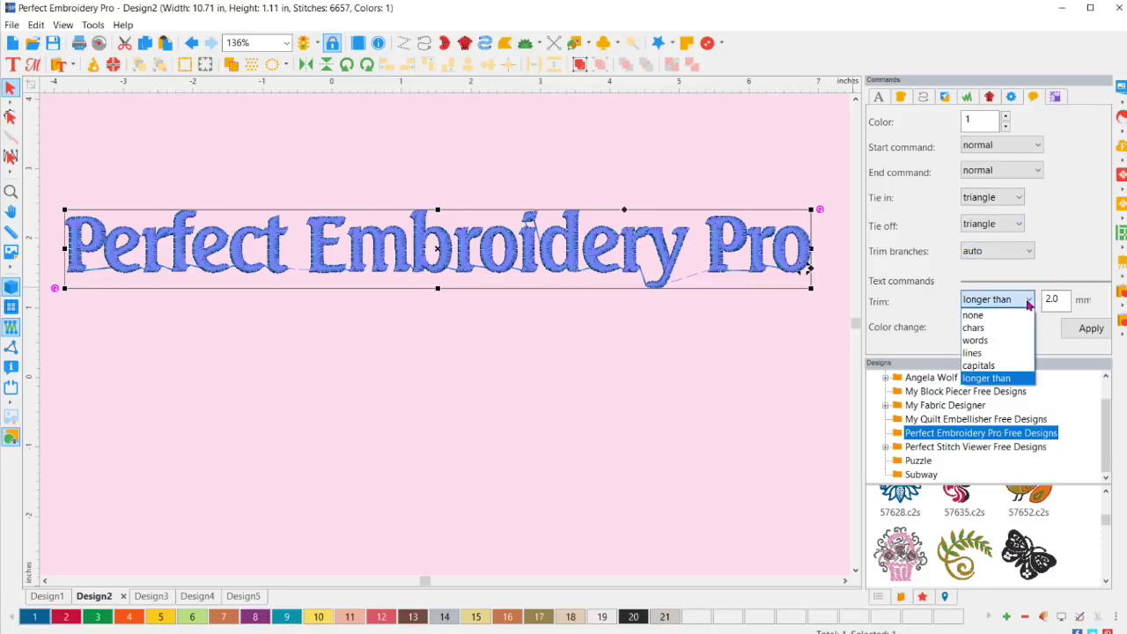
pyautogui.click(992, 328)
# Step: Set the lettering's Color change to chars, apply it, and deselect the lettering
pyautogui.click(997, 327)
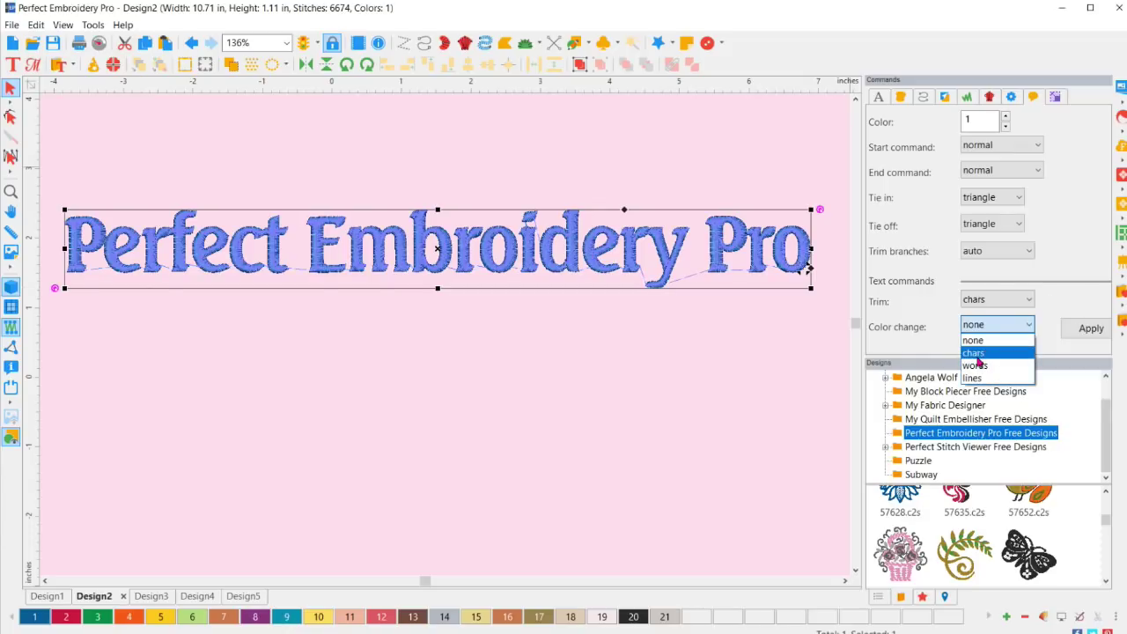
pyautogui.click(976, 354)
pyautogui.click(1090, 328)
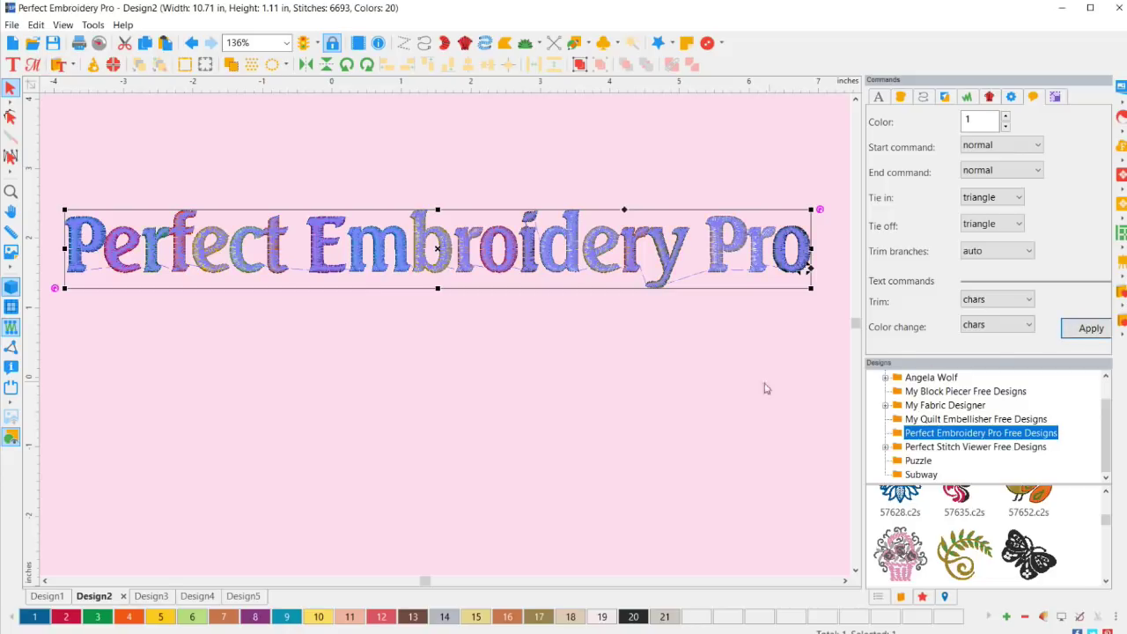
pyautogui.click(558, 404)
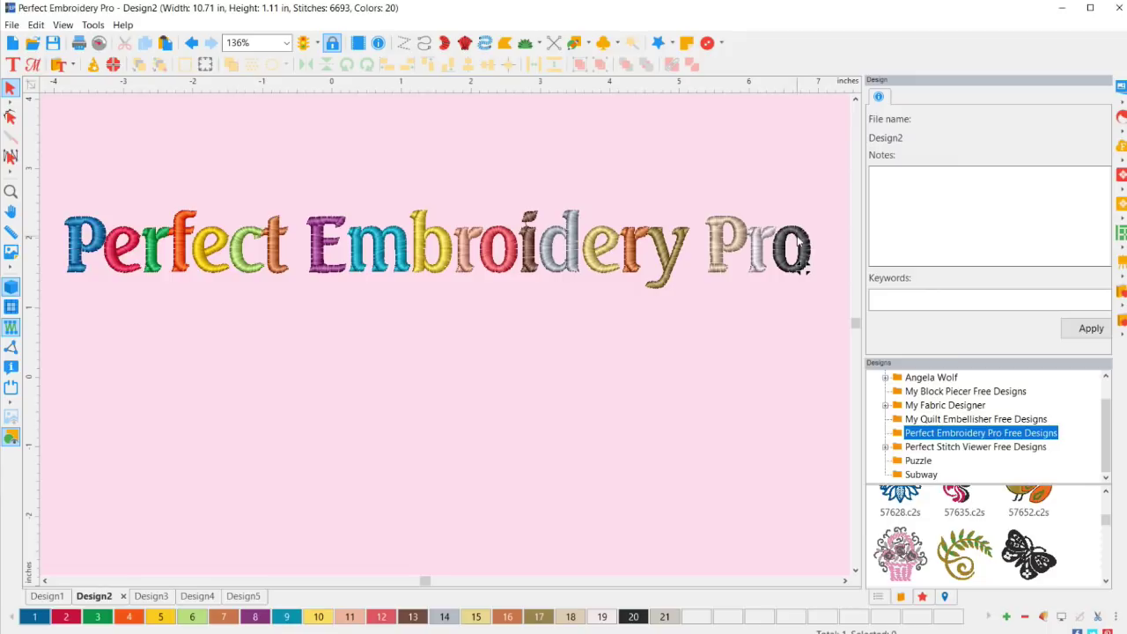
# Step: Reselect the lettering, set its Color change to words, apply it, and deselect the lettering
pyautogui.click(525, 278)
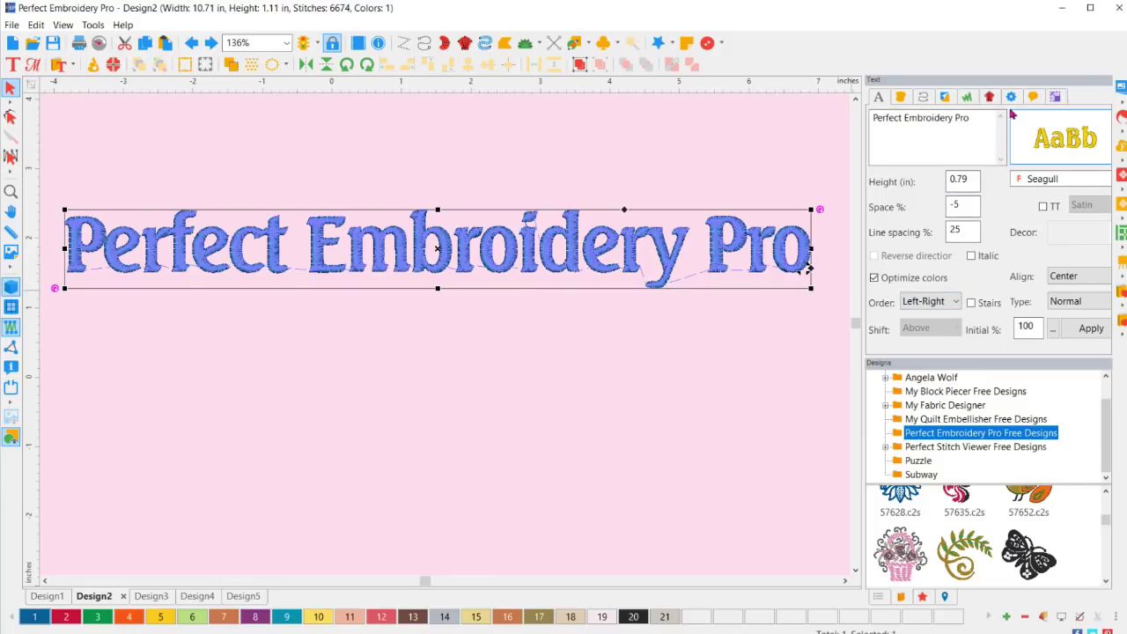
pyautogui.click(1033, 96)
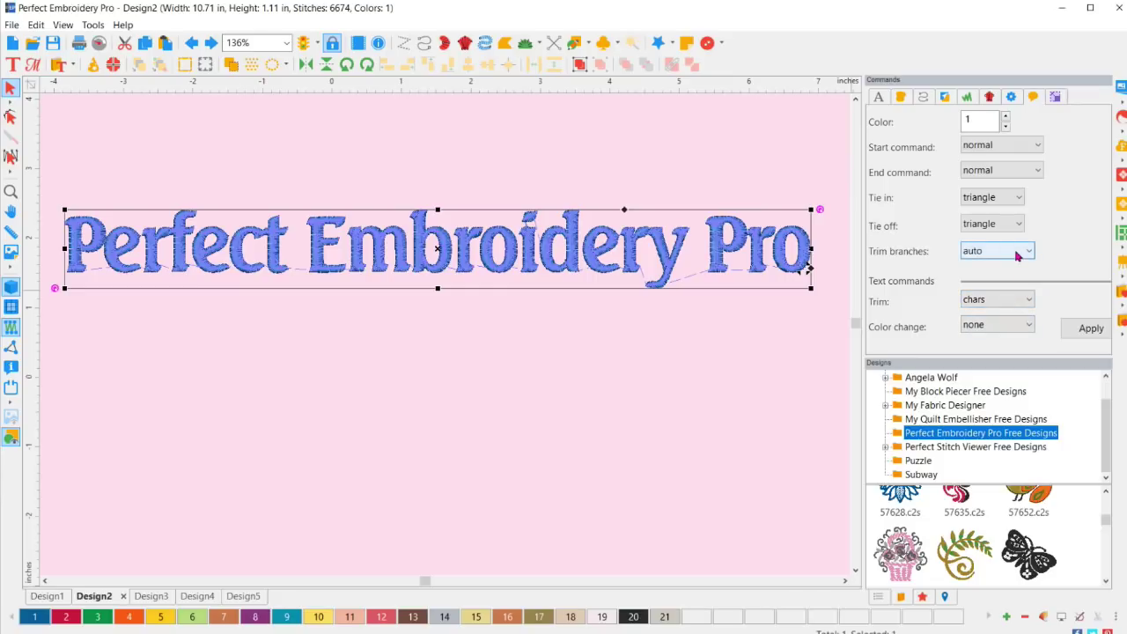
pyautogui.click(1006, 327)
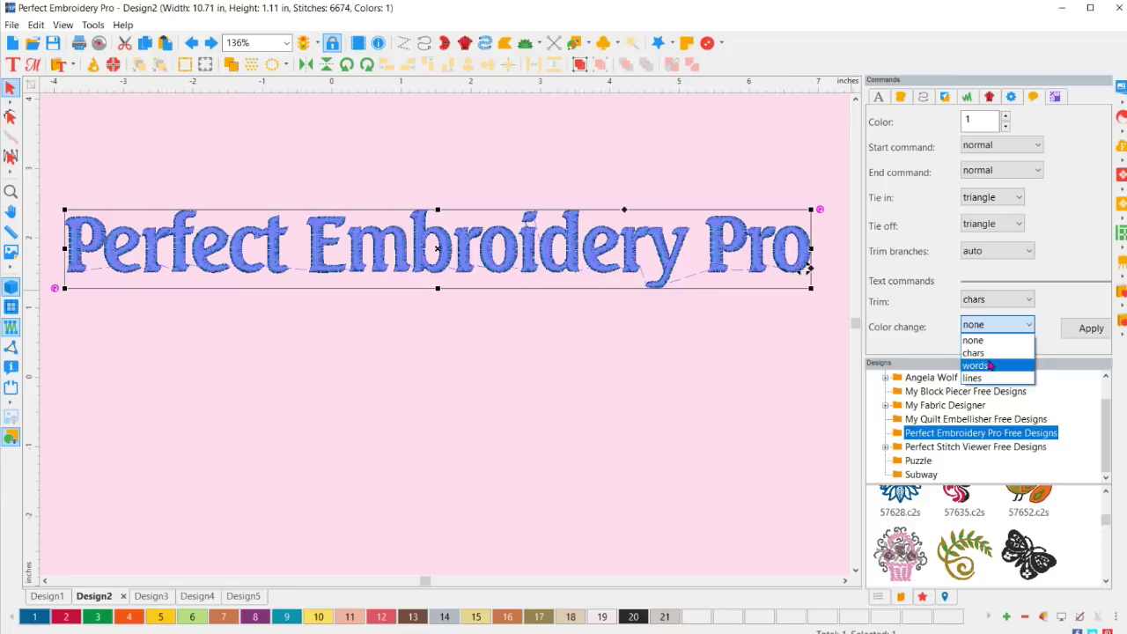
pyautogui.click(990, 366)
pyautogui.click(1088, 327)
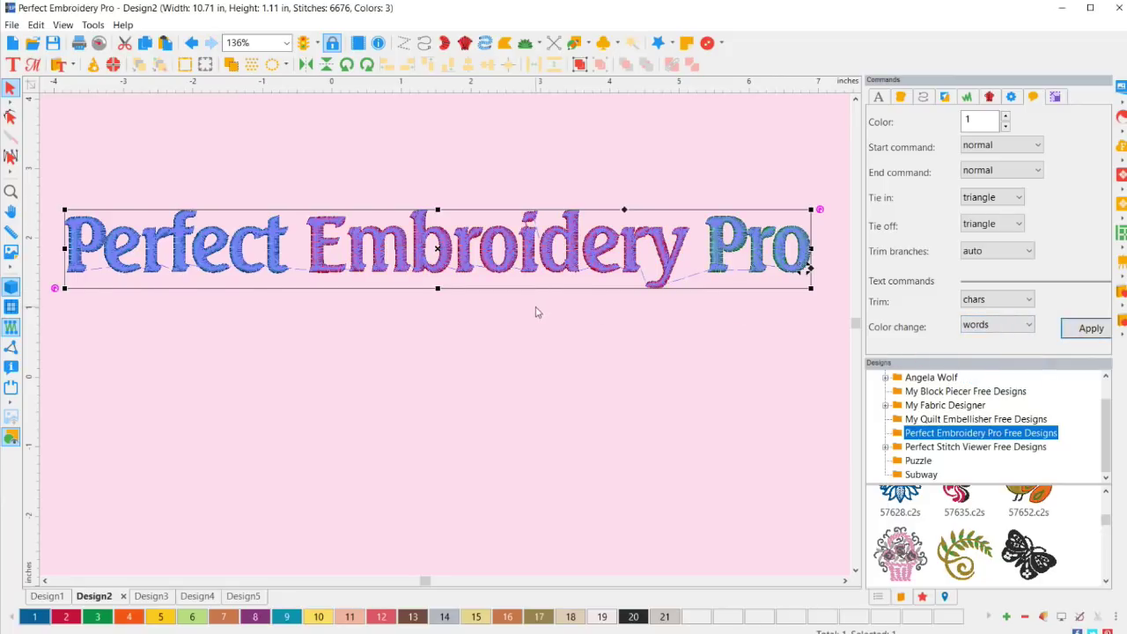
pyautogui.click(512, 374)
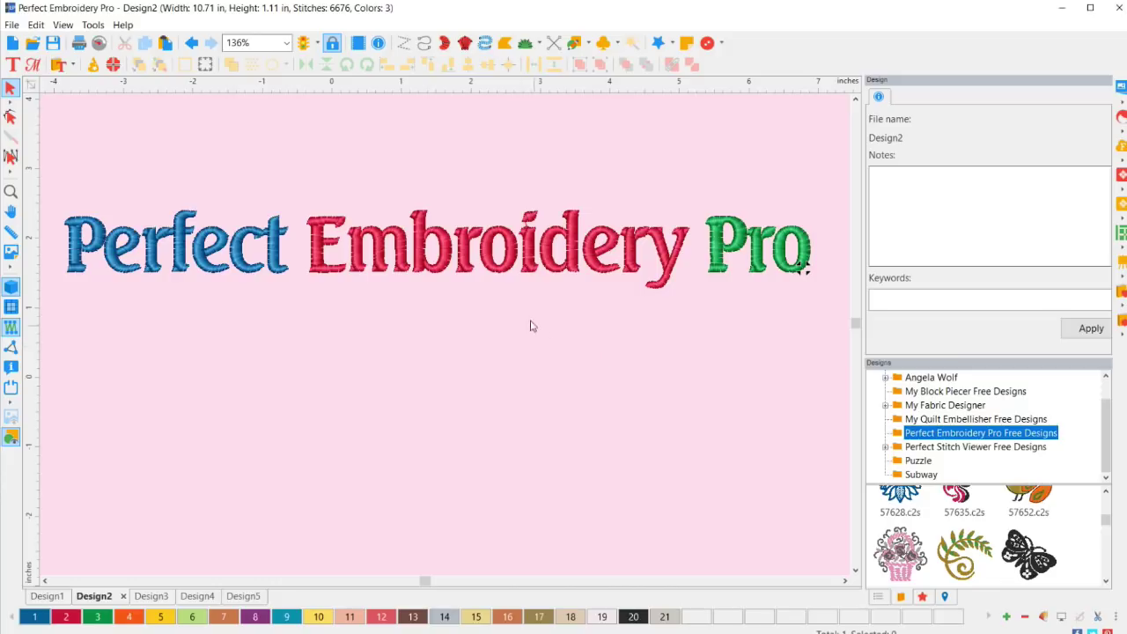
# Step: Reselect the lettering and review its available Trim and Color change options
pyautogui.click(528, 275)
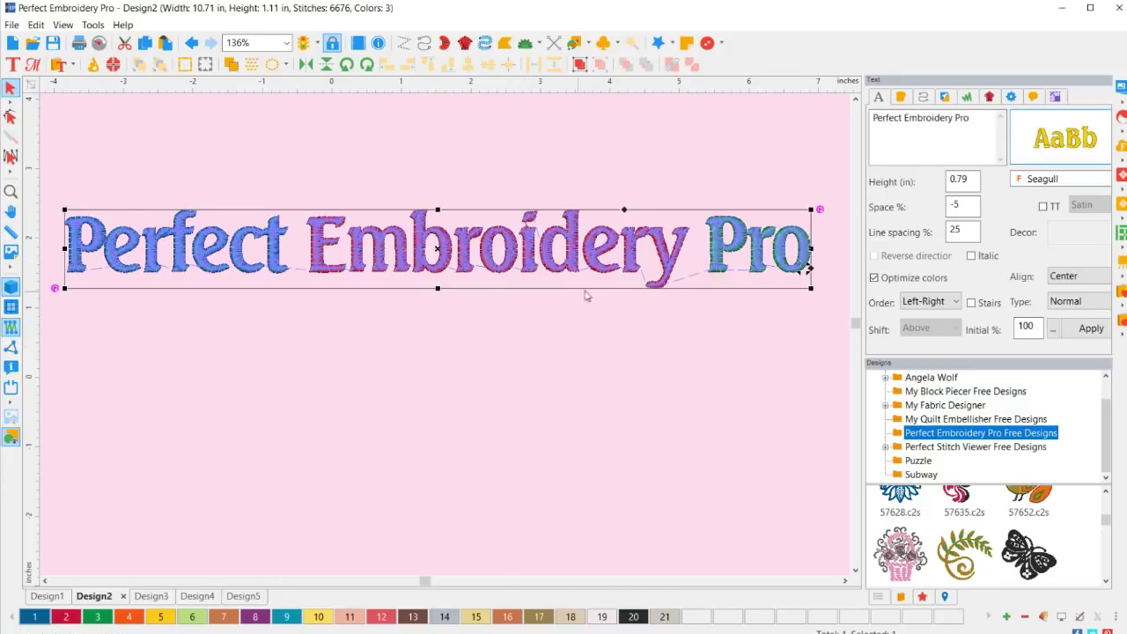
pyautogui.click(1034, 96)
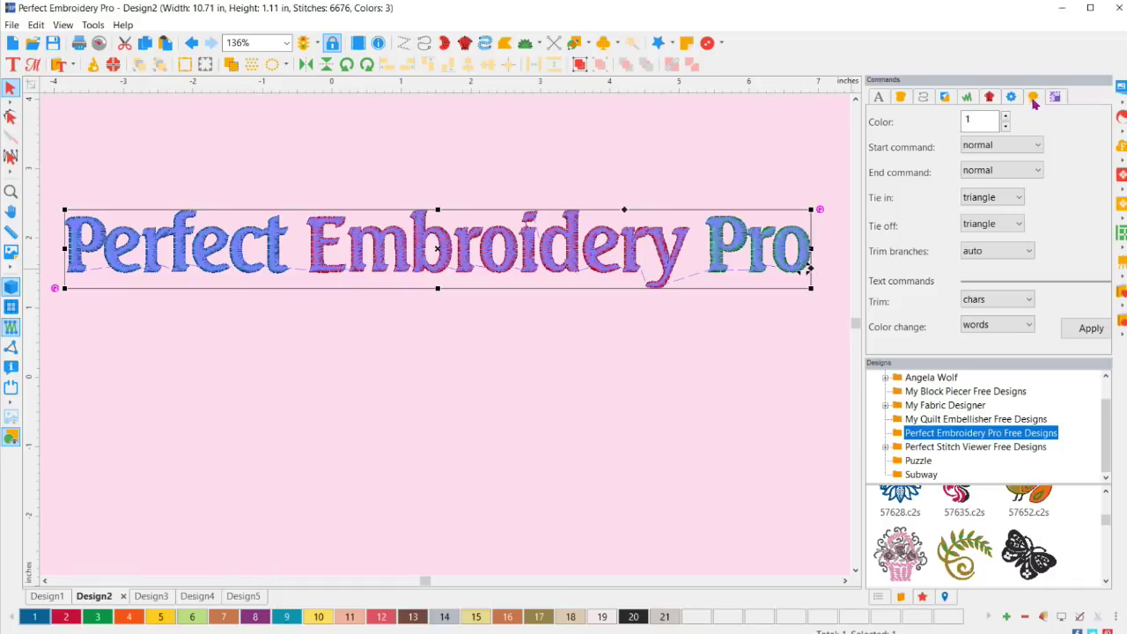
pyautogui.click(993, 302)
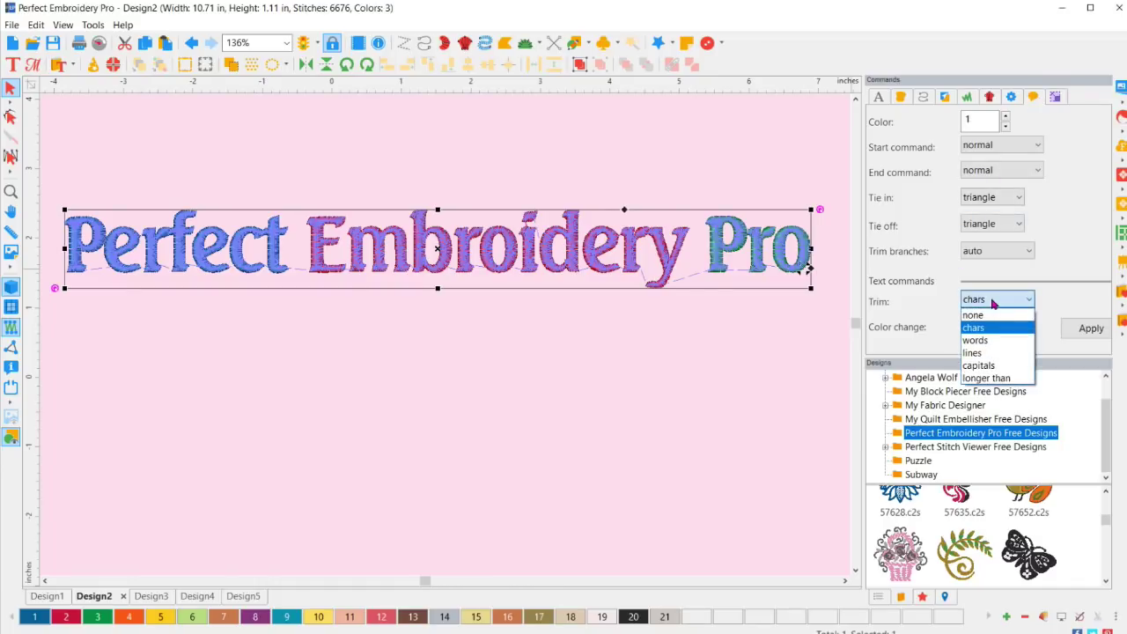
pyautogui.click(993, 302)
pyautogui.click(1001, 327)
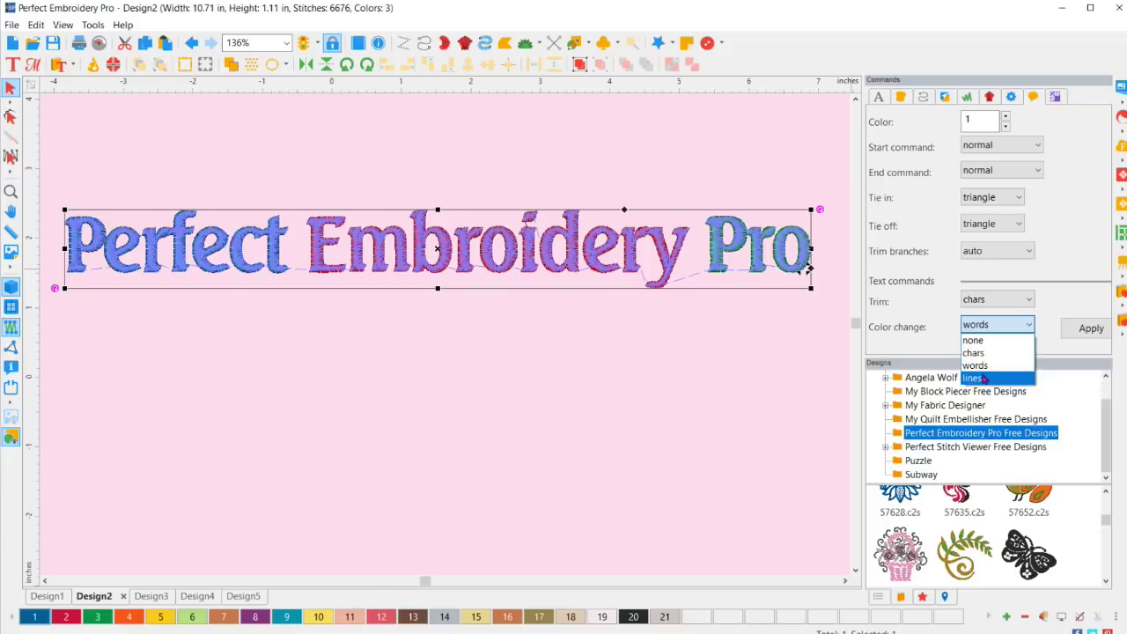
# Step: Show the lettering's text settings and widen their area until the full font sample and font selector fit
pyautogui.click(537, 269)
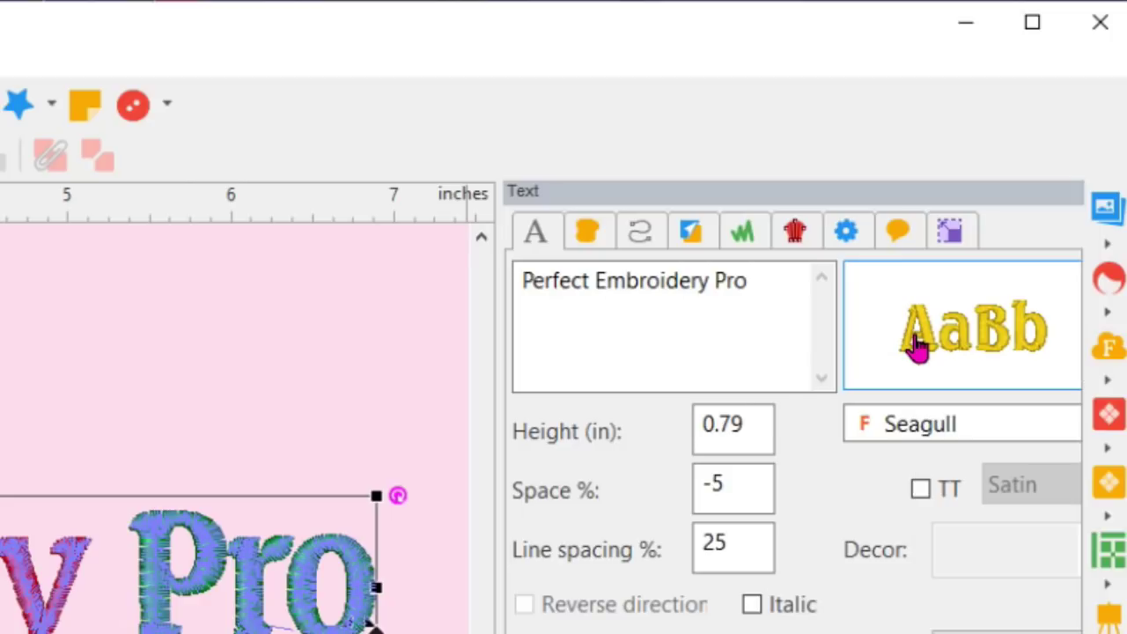
pyautogui.moveTo(929, 341)
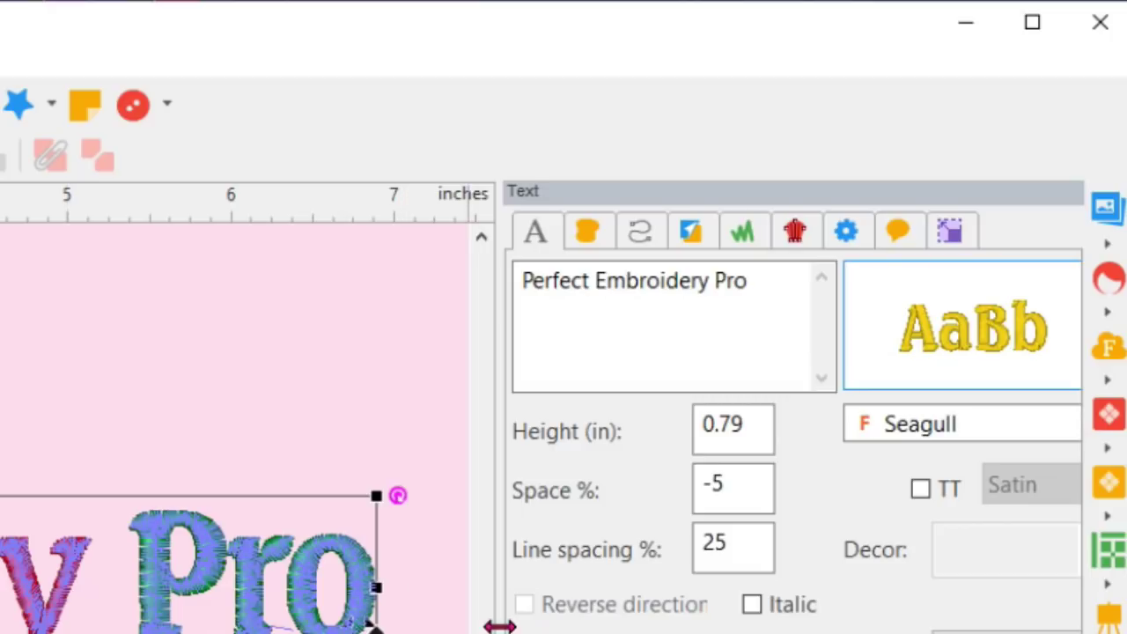
pyautogui.moveTo(484, 631); pyautogui.dragTo(424, 631)
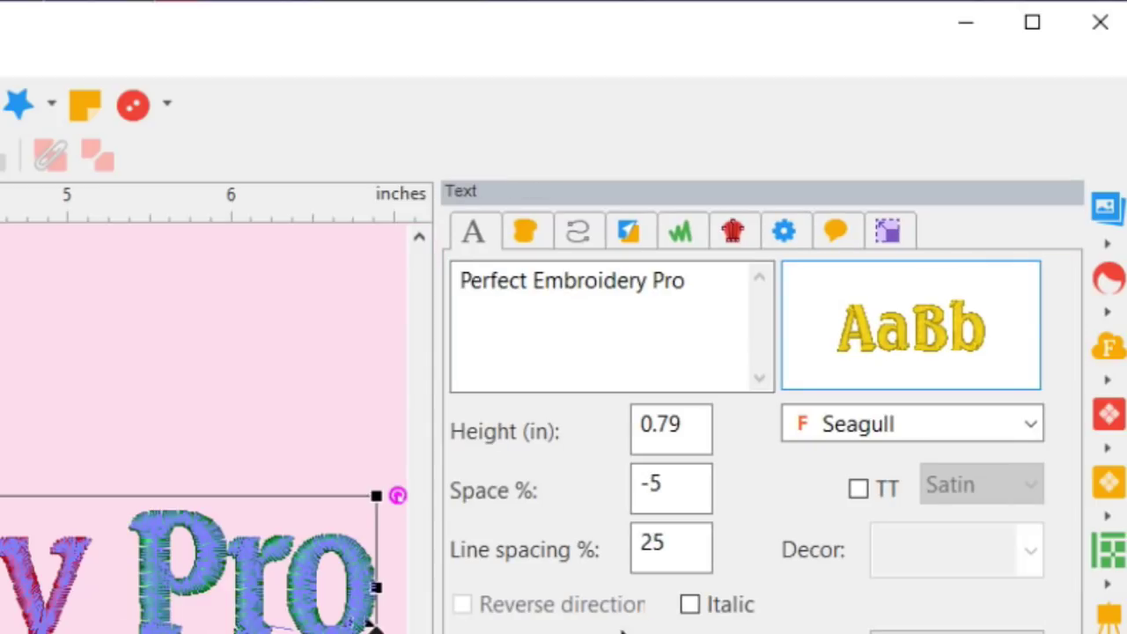
pyautogui.moveTo(867, 340)
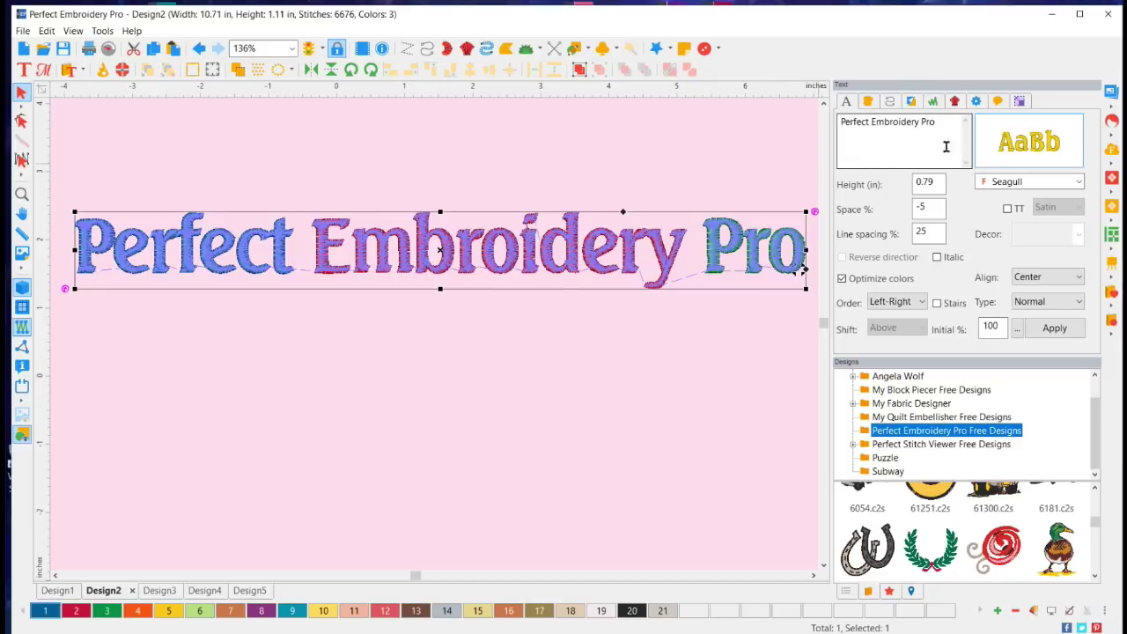
# Step: Check the Seagull font's available characters and recommended height range, view the lettering unselected, and reselect it
pyautogui.moveTo(1036, 145)
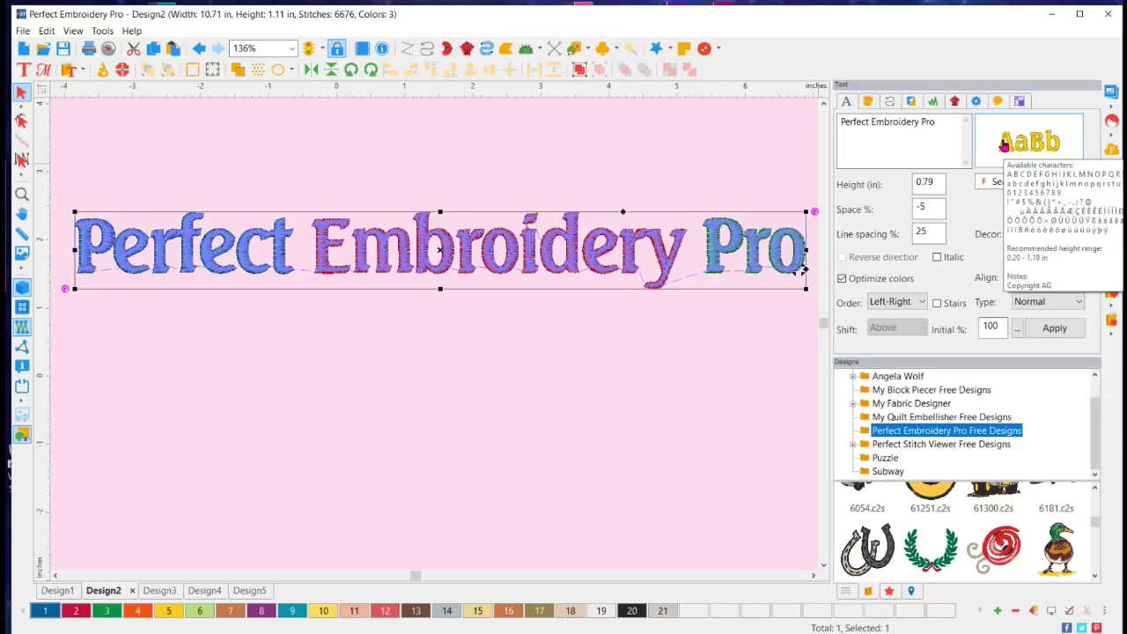
pyautogui.click(574, 384)
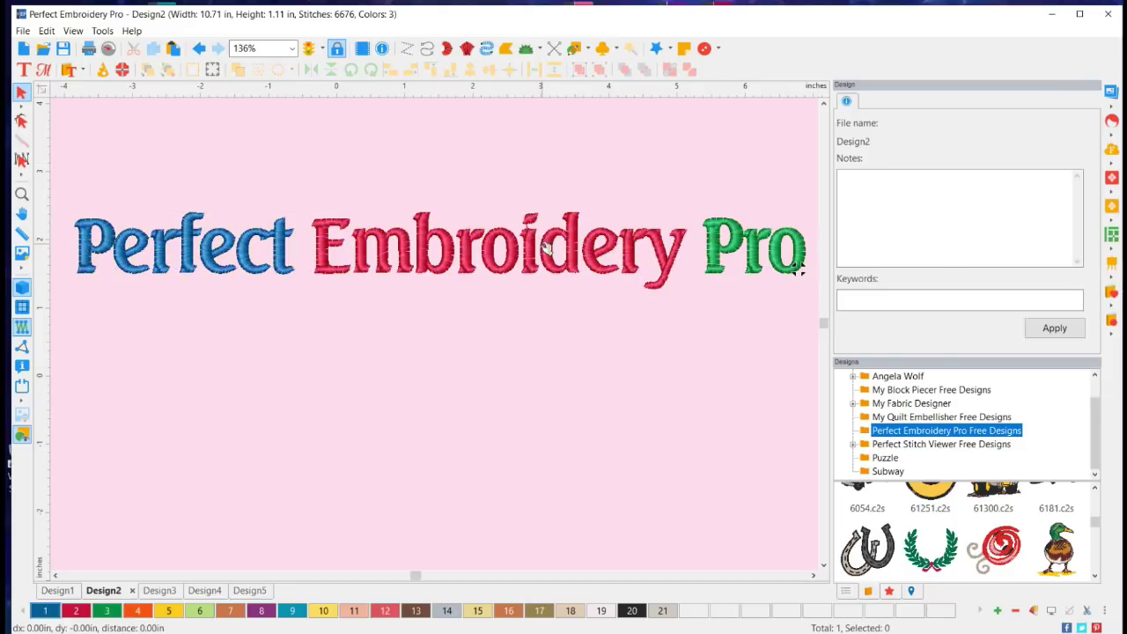
pyautogui.click(797, 269)
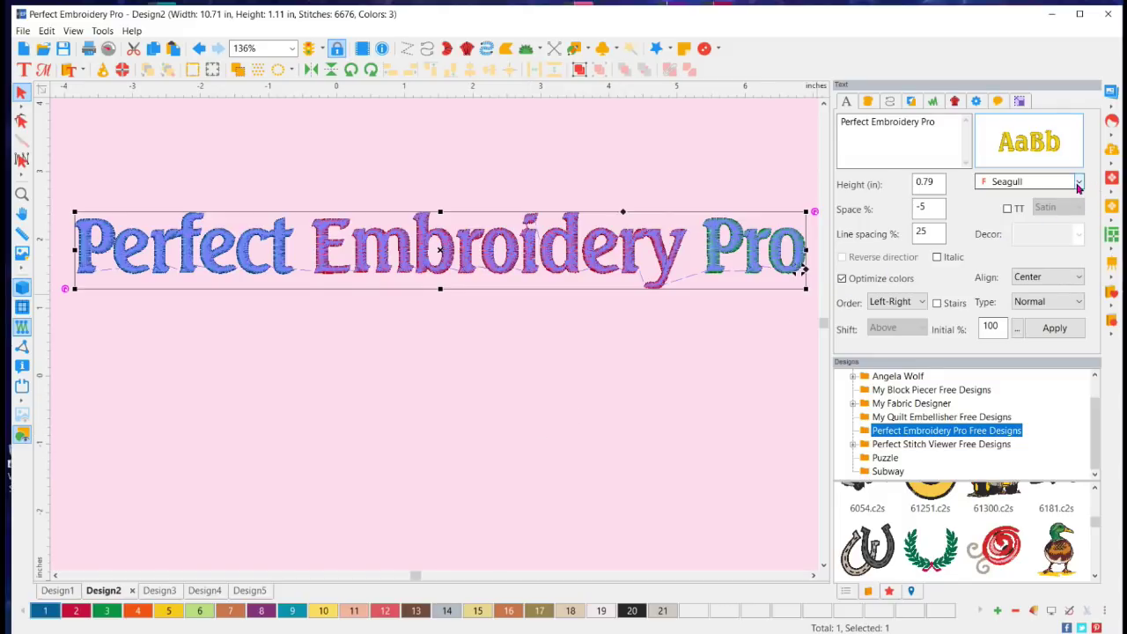
# Step: Browse the lettering's available fonts from the regular alphabets through to the monogram and puffy groups
pyautogui.click(1078, 182)
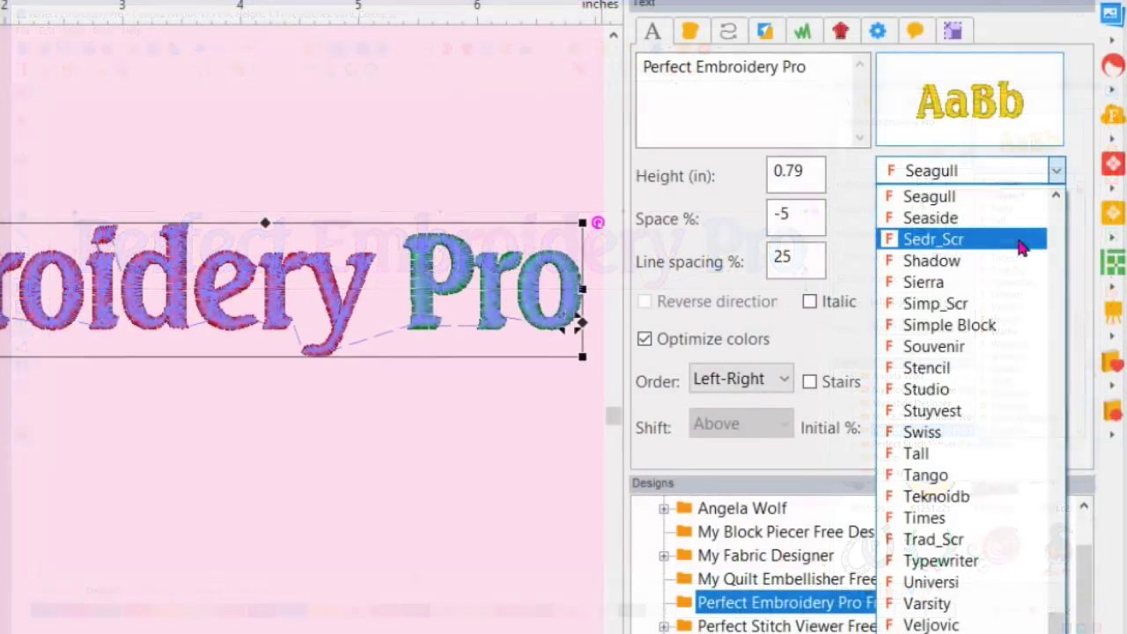
pyautogui.scroll(-3, 1022, 246)
pyautogui.scroll(20, 1004, 231)
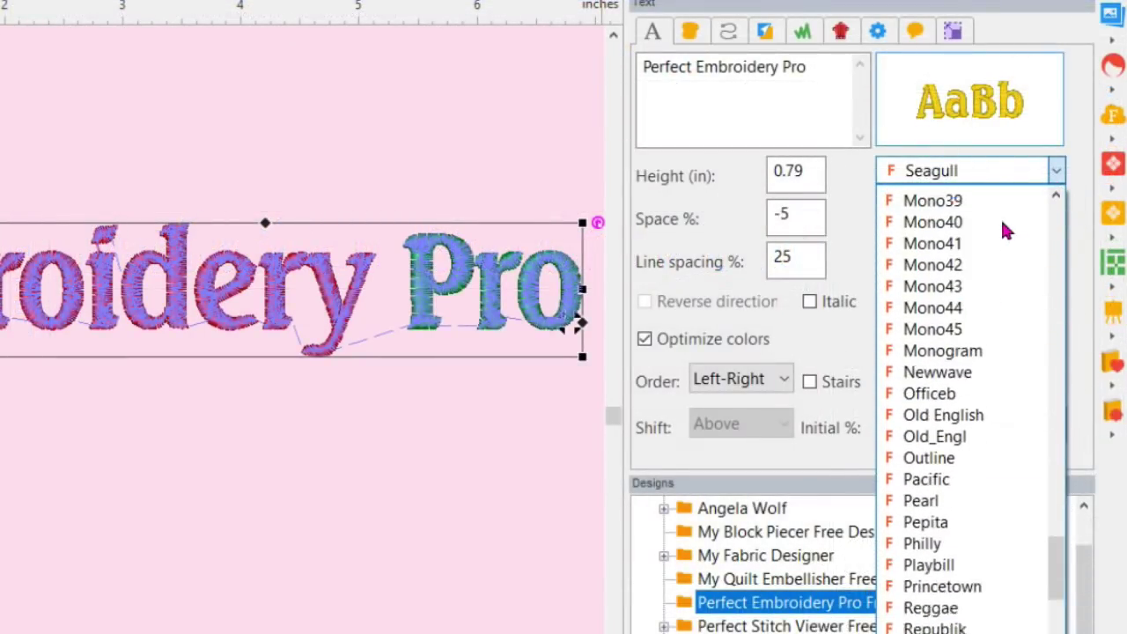
pyautogui.scroll(20, 1004, 231)
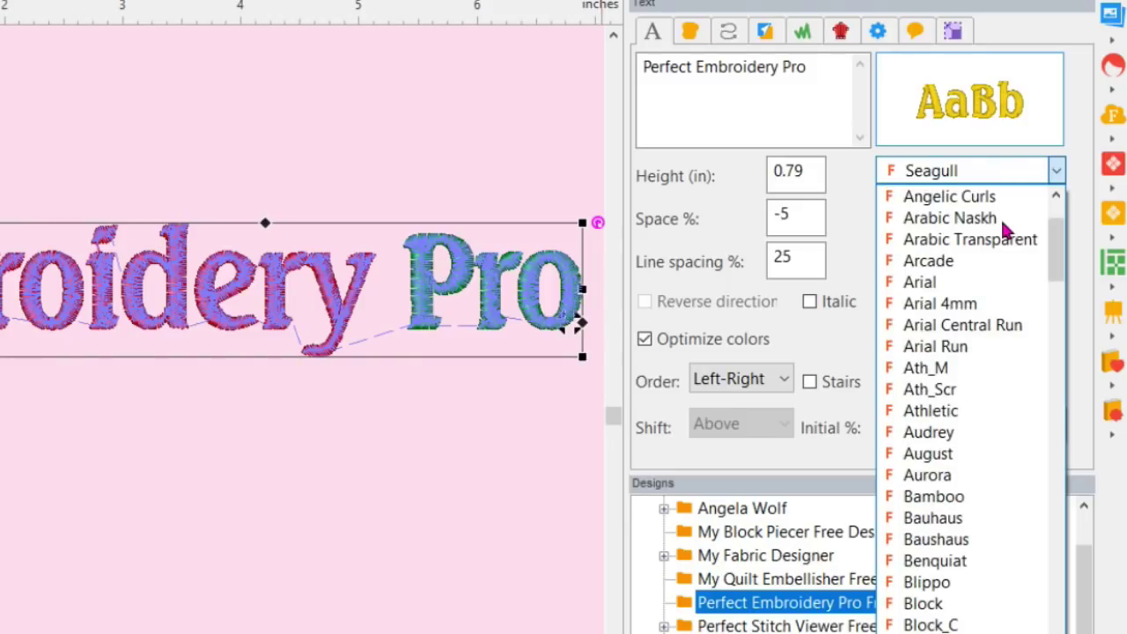
pyautogui.scroll(3, 1005, 229)
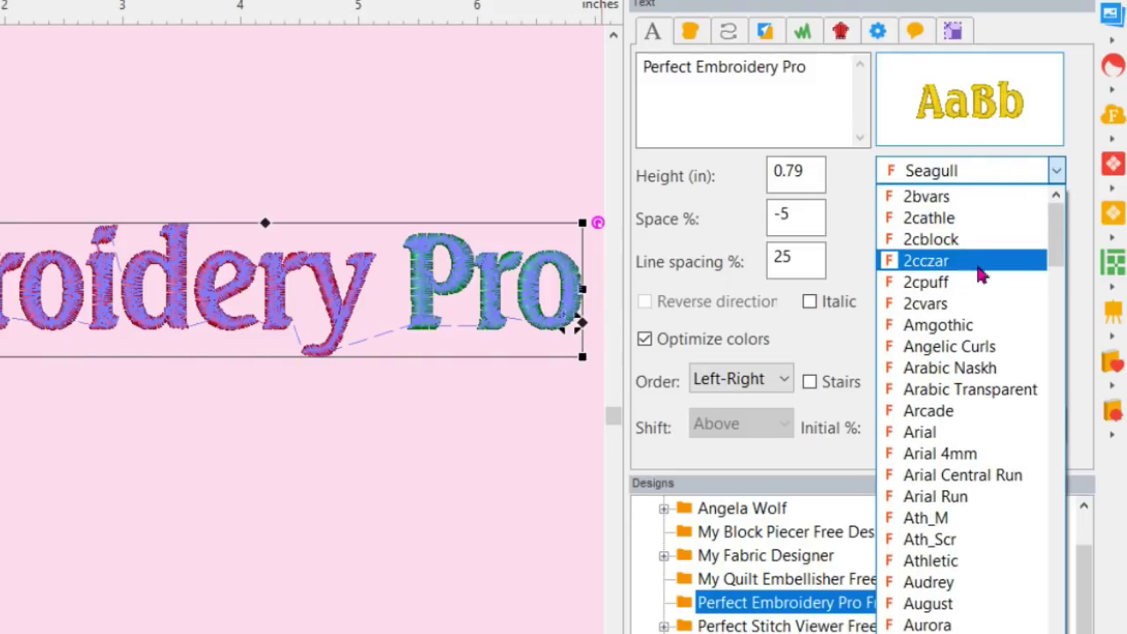
pyautogui.scroll(-8, 925, 411)
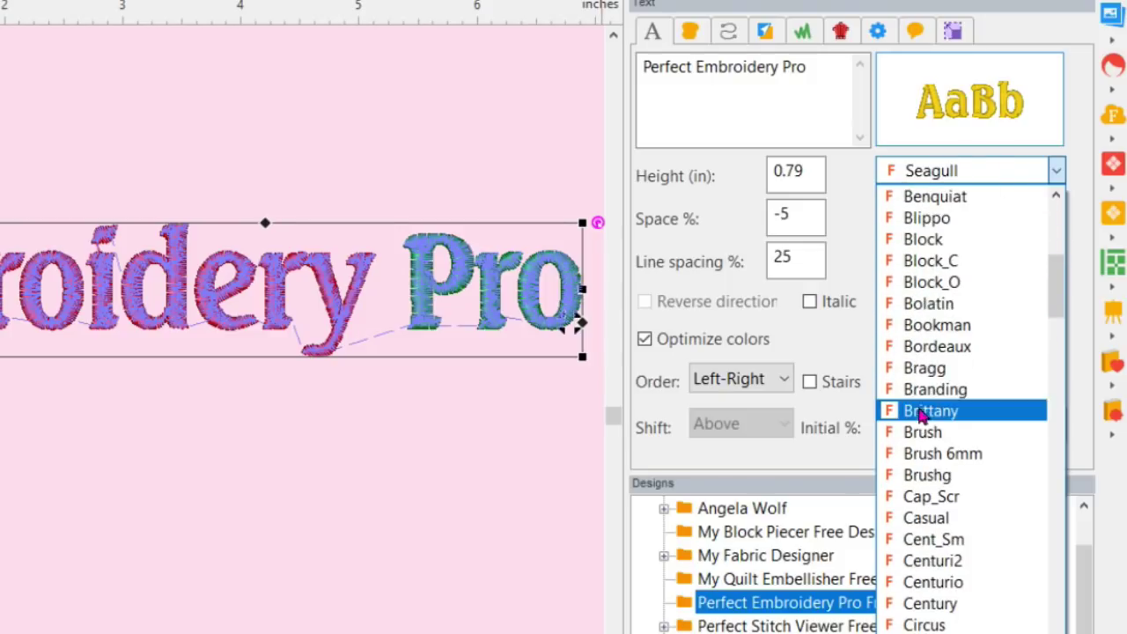
pyautogui.scroll(-18, 968, 430)
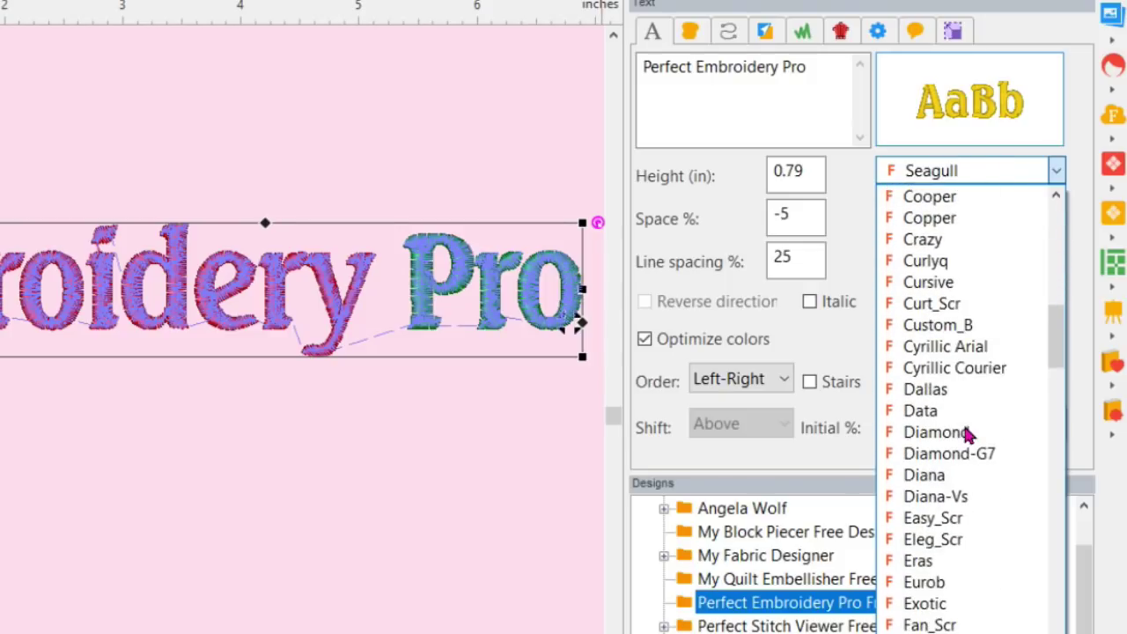
pyautogui.scroll(-12, 966, 432)
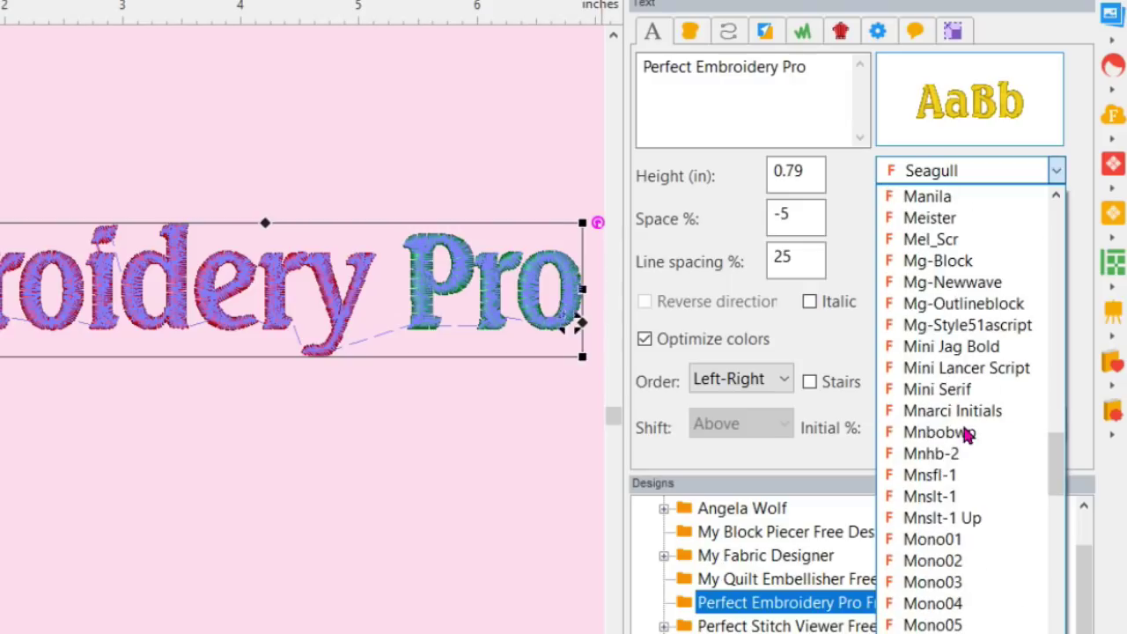
pyautogui.scroll(-16, 967, 431)
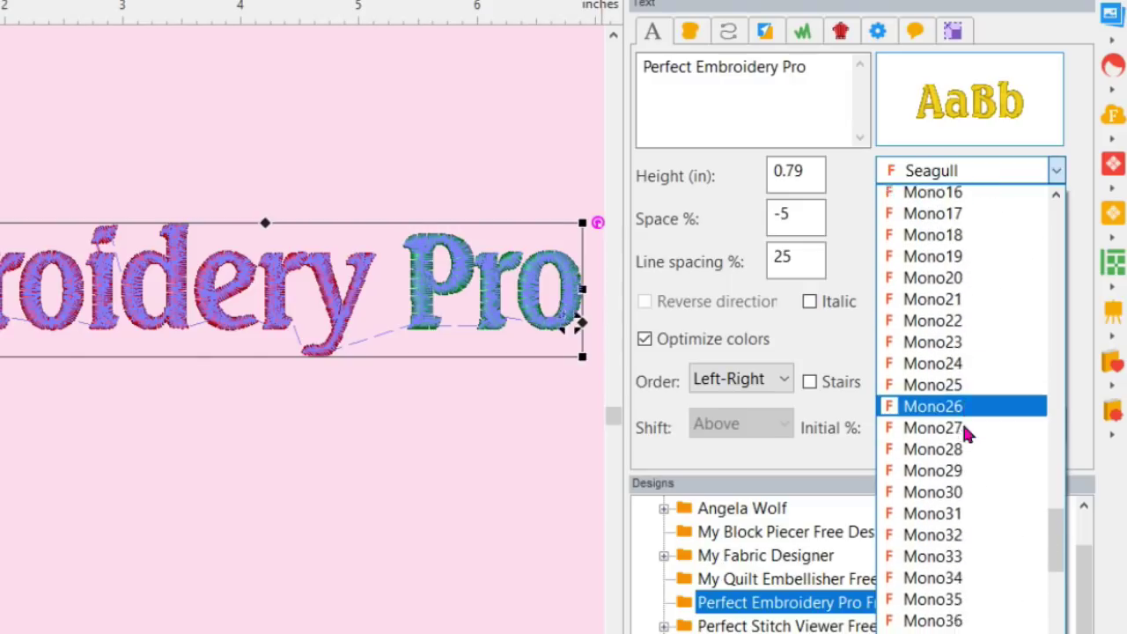
pyautogui.scroll(-16, 966, 431)
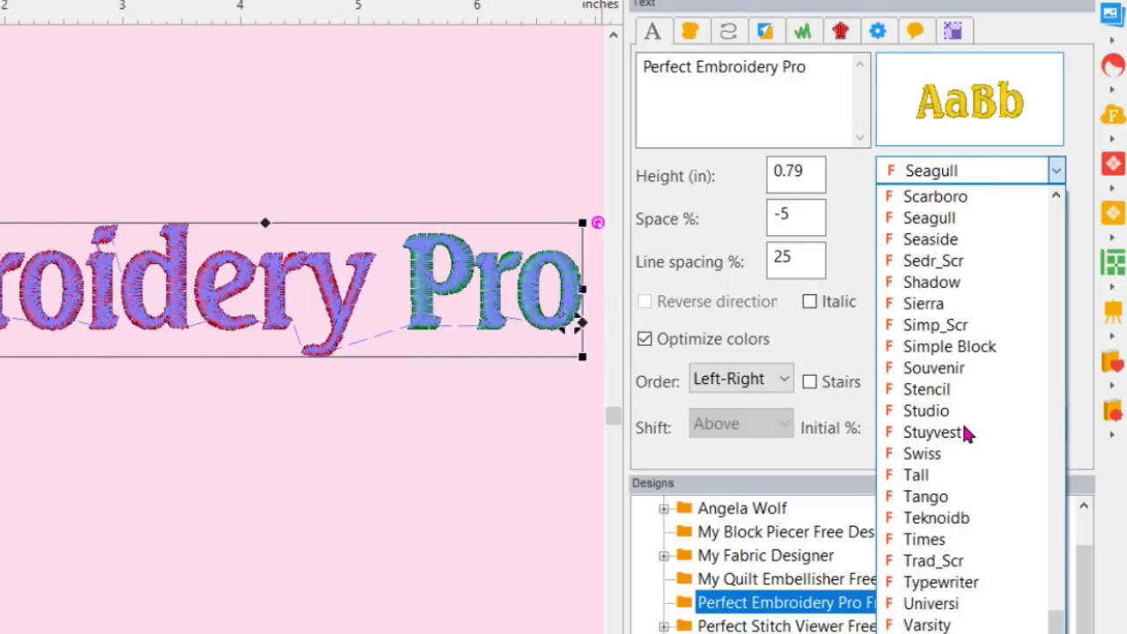
pyautogui.scroll(-3, 967, 432)
pyautogui.scroll(2, 966, 432)
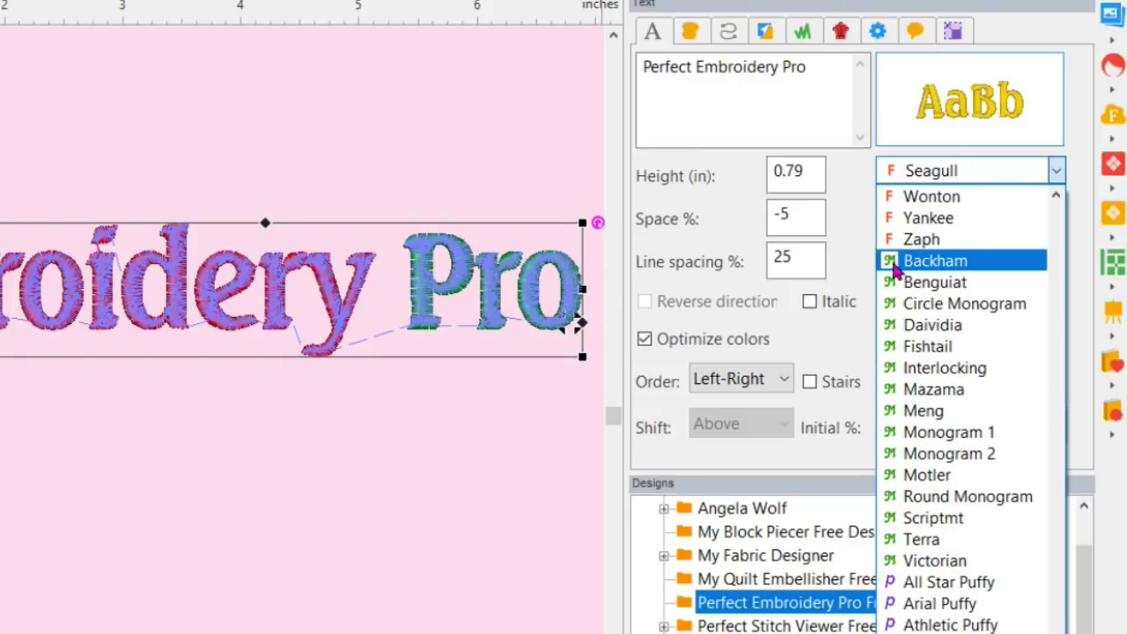
# Step: Try the Backham monogram font on the lettering, and replace it with Fishtail
pyautogui.click(926, 269)
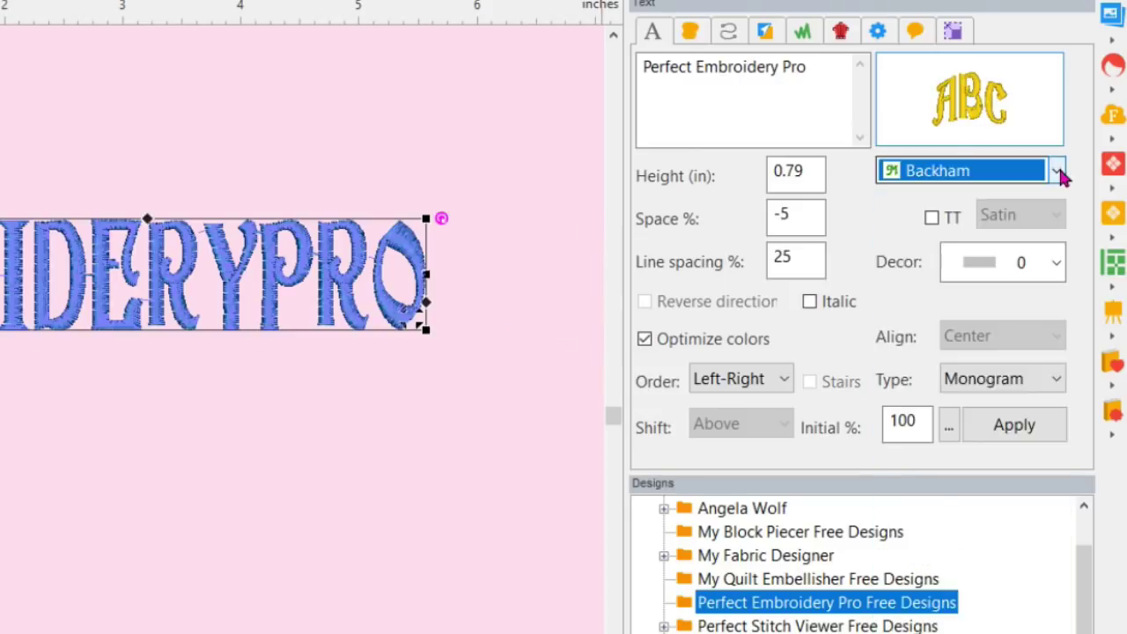
pyautogui.click(1056, 171)
pyautogui.click(958, 286)
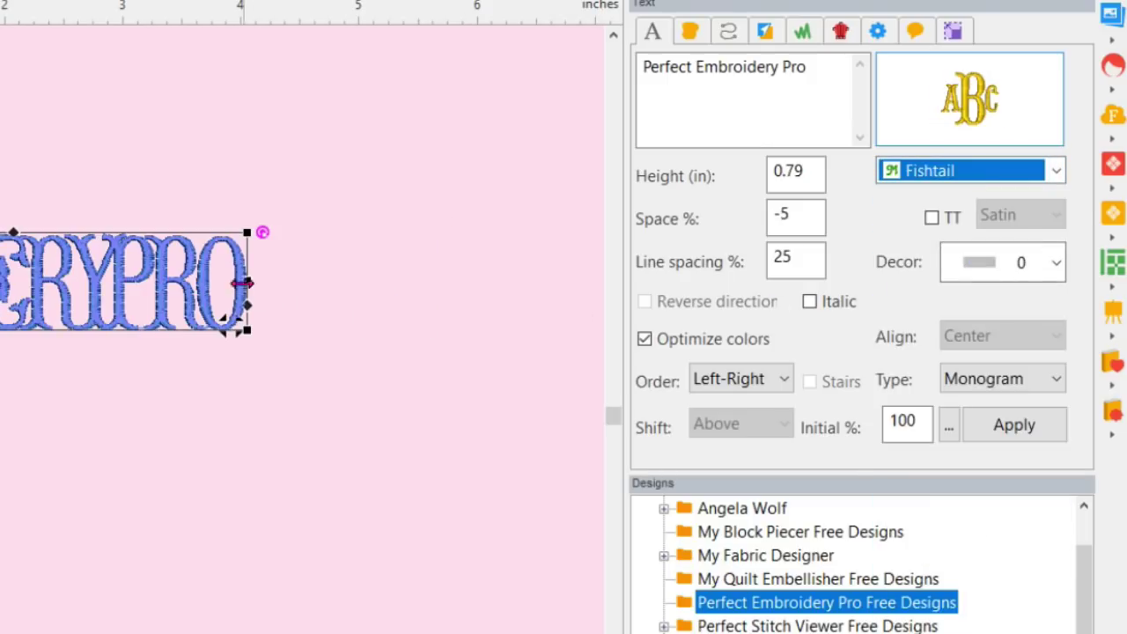
# Step: Set the lettering's font to All Star Puffy, move the monogram toward the middle of the work area, and deselect it
pyautogui.click(989, 171)
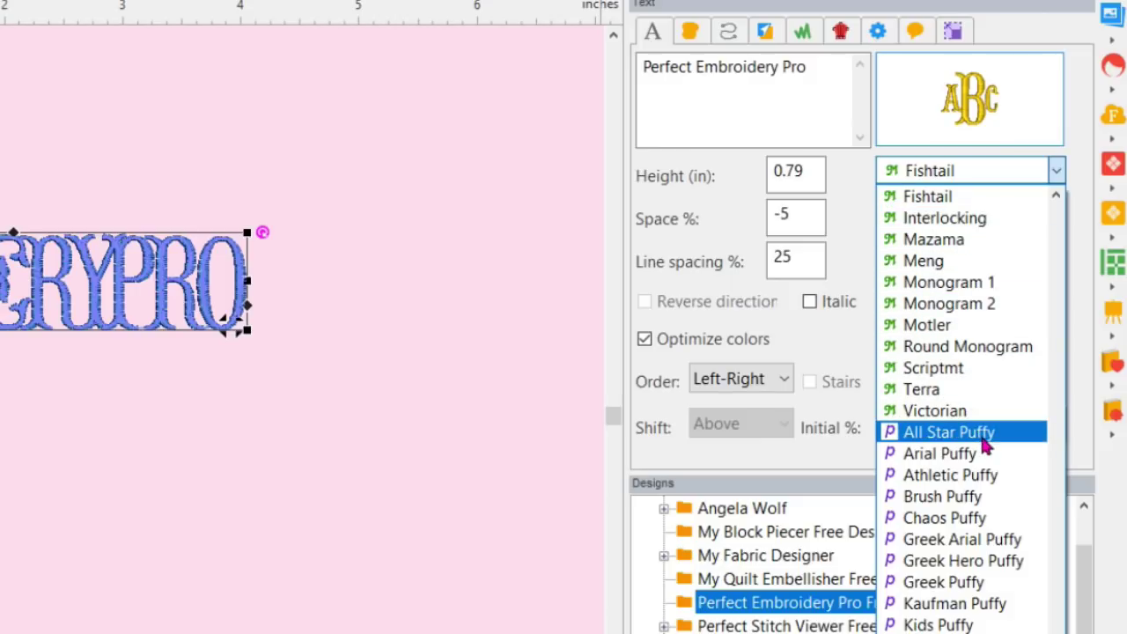
pyautogui.click(985, 436)
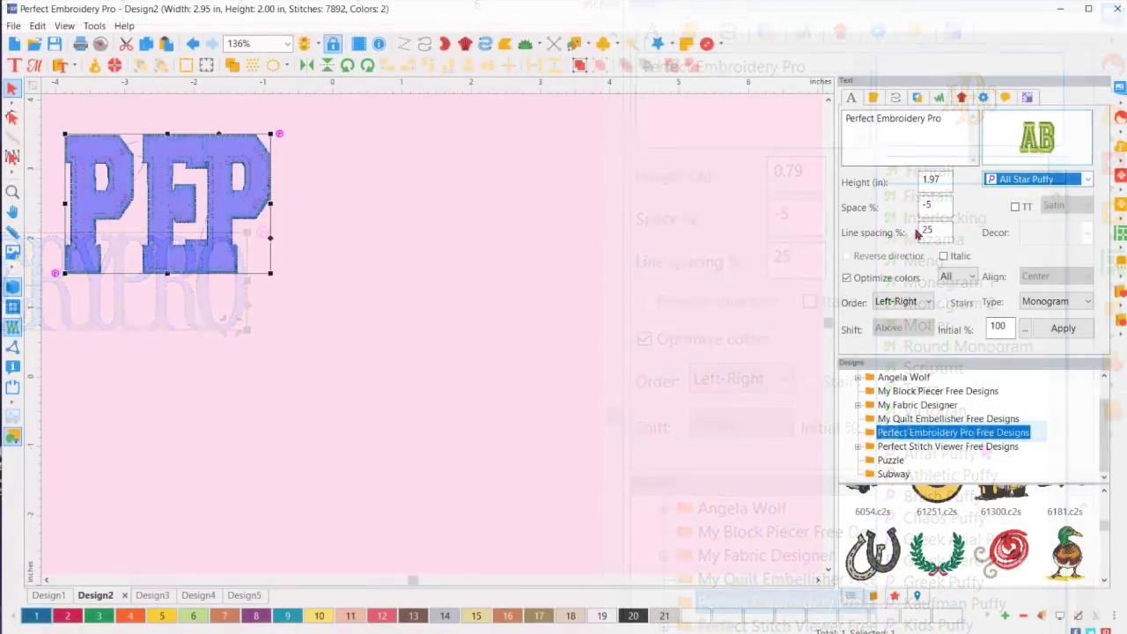
pyautogui.moveTo(262, 199); pyautogui.dragTo(520, 212)
pyautogui.click(621, 251)
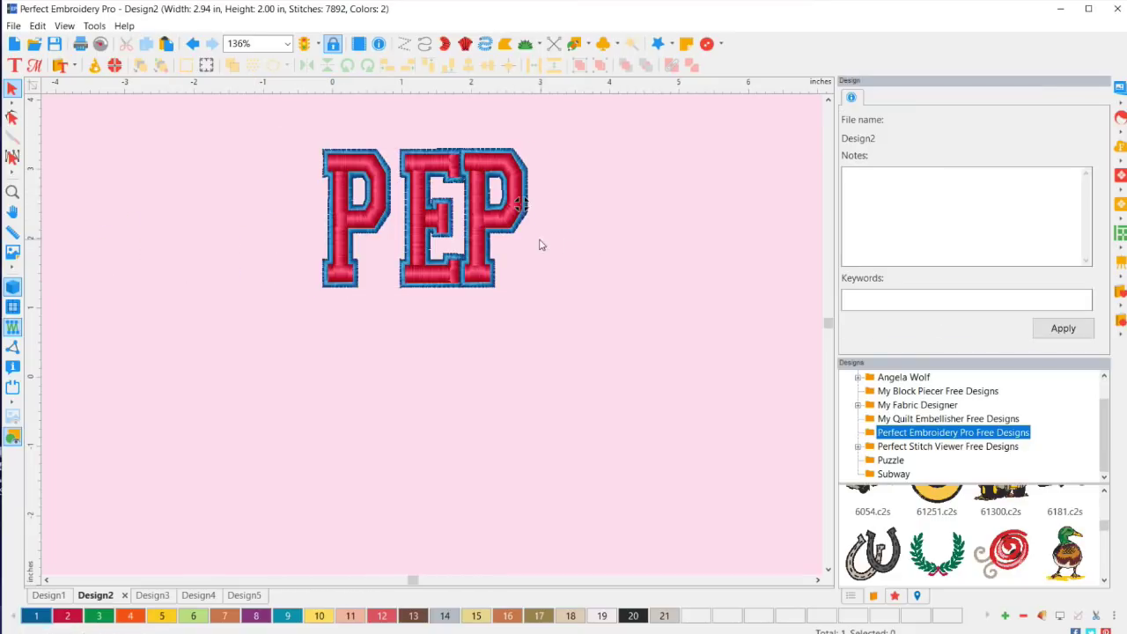
# Step: Set the PEP monogram's Space to 0% and deselect it to view its stitches
pyautogui.click(486, 218)
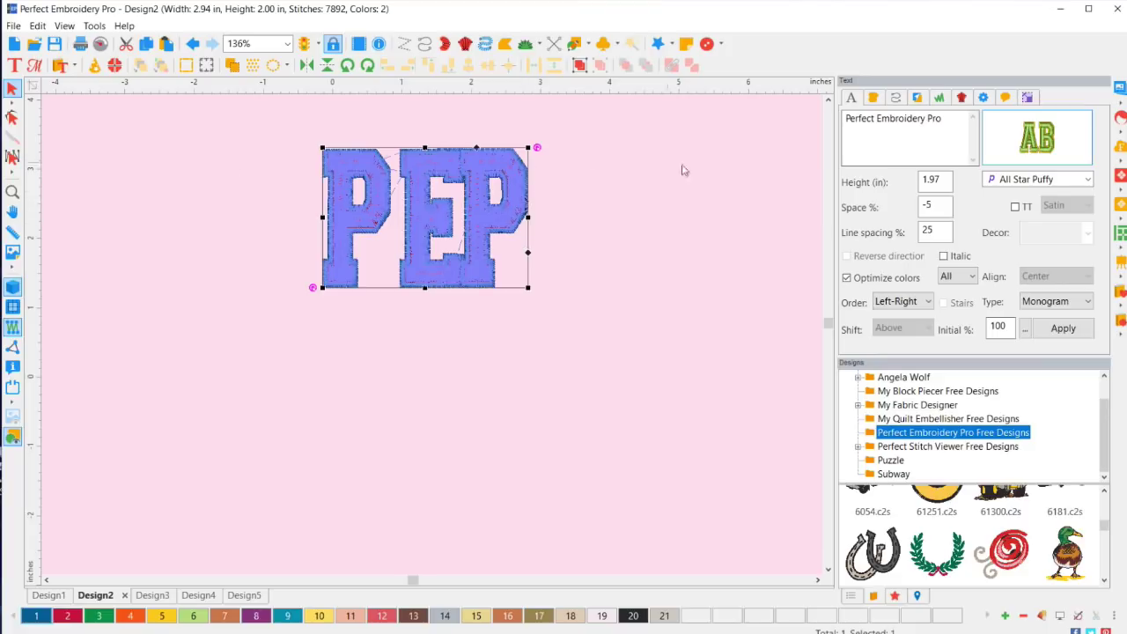
pyautogui.moveTo(939, 207); pyautogui.dragTo(915, 212)
pyautogui.write('0')
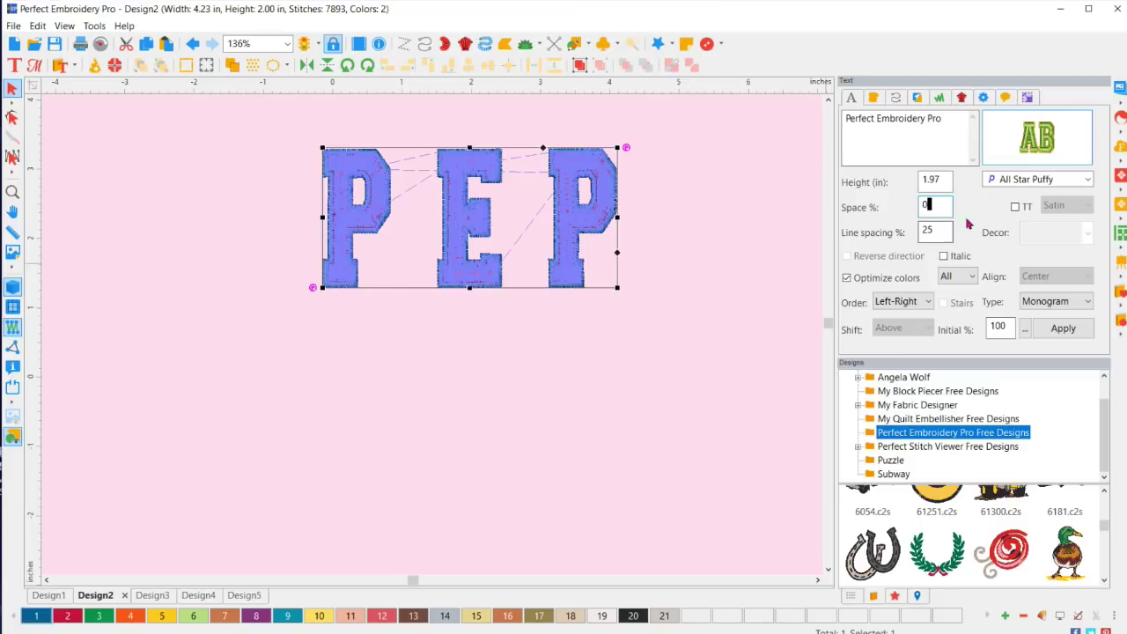
pyautogui.click(599, 273)
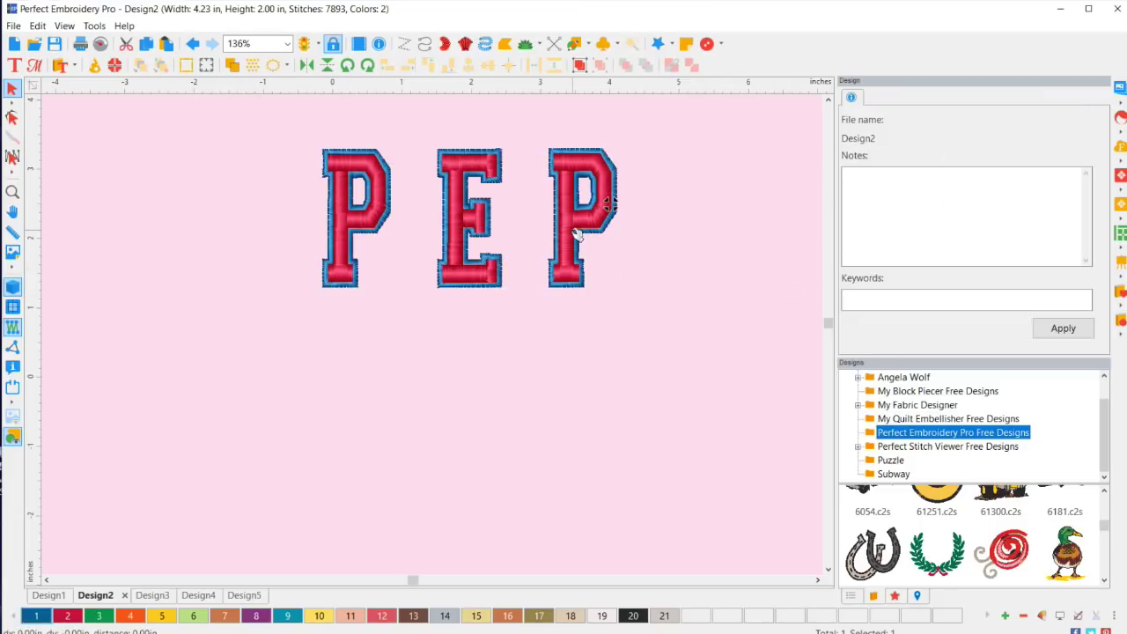
pyautogui.click(577, 233)
pyautogui.click(691, 295)
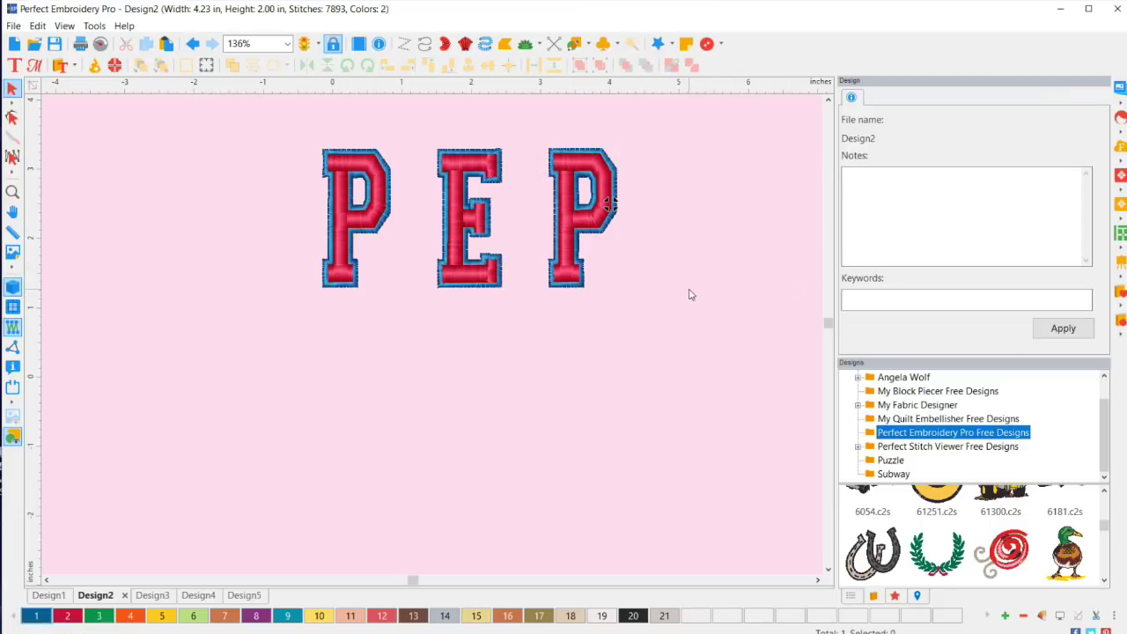
# Step: Reselect the PEP monogram and try the Athletic Puffy and Kaufman Puffy fonts on it
pyautogui.click(554, 236)
pyautogui.click(1023, 181)
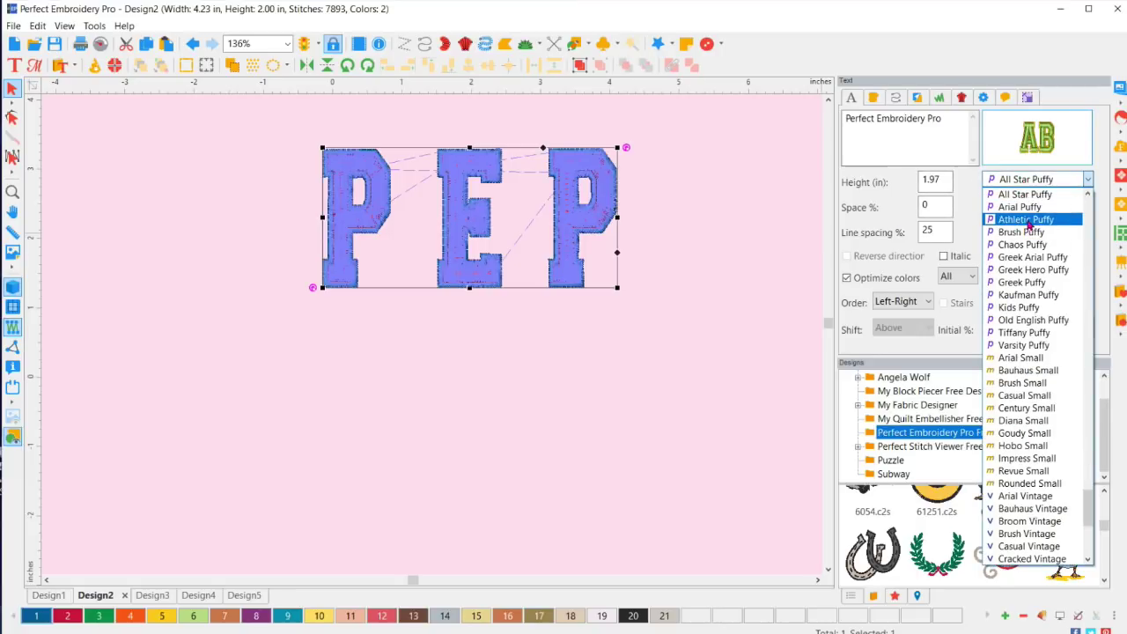
pyautogui.click(1025, 219)
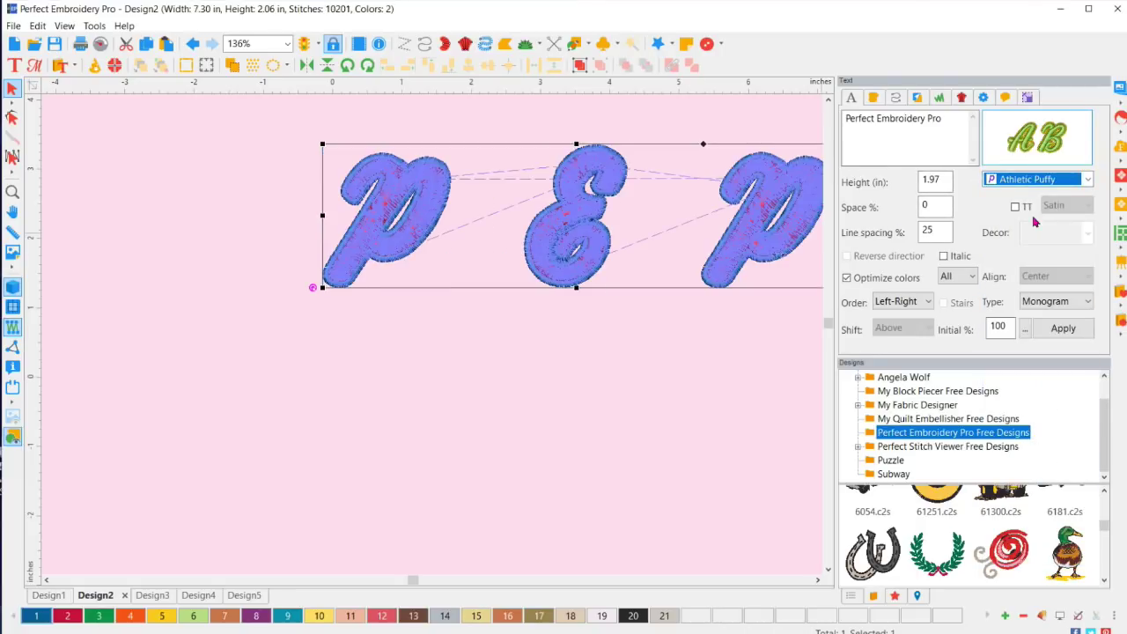
pyautogui.click(1066, 182)
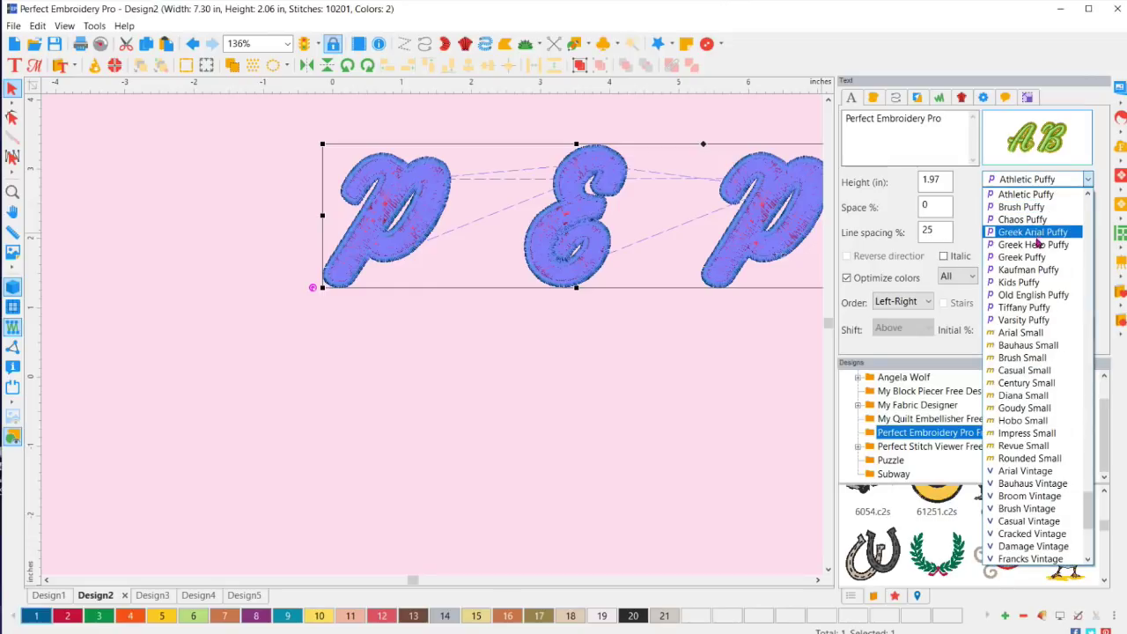
pyautogui.click(1028, 270)
# Step: Set the lettering's font to Bauhaus Applique and move the lettering about 4 in to the left
pyautogui.click(1056, 179)
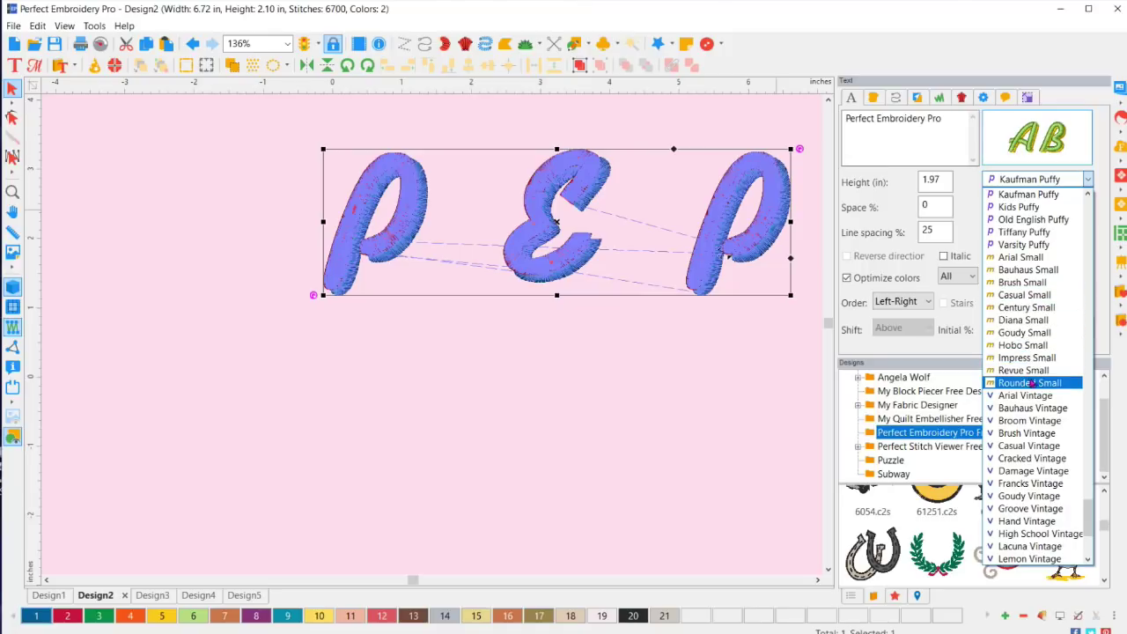
pyautogui.scroll(-5, 1035, 391)
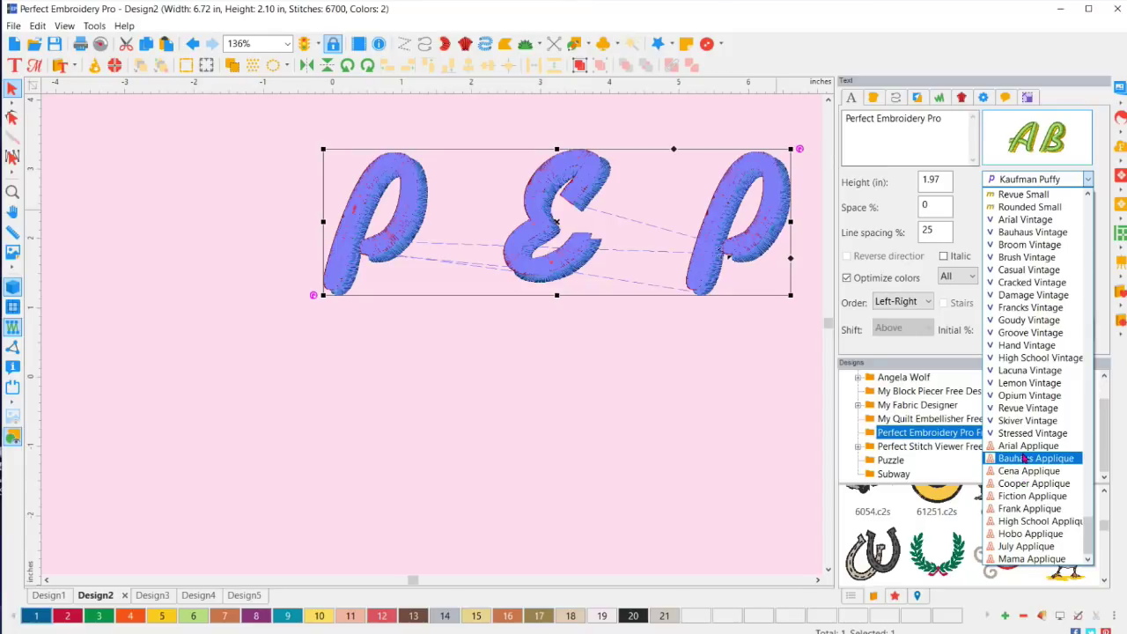
pyautogui.press('Return')
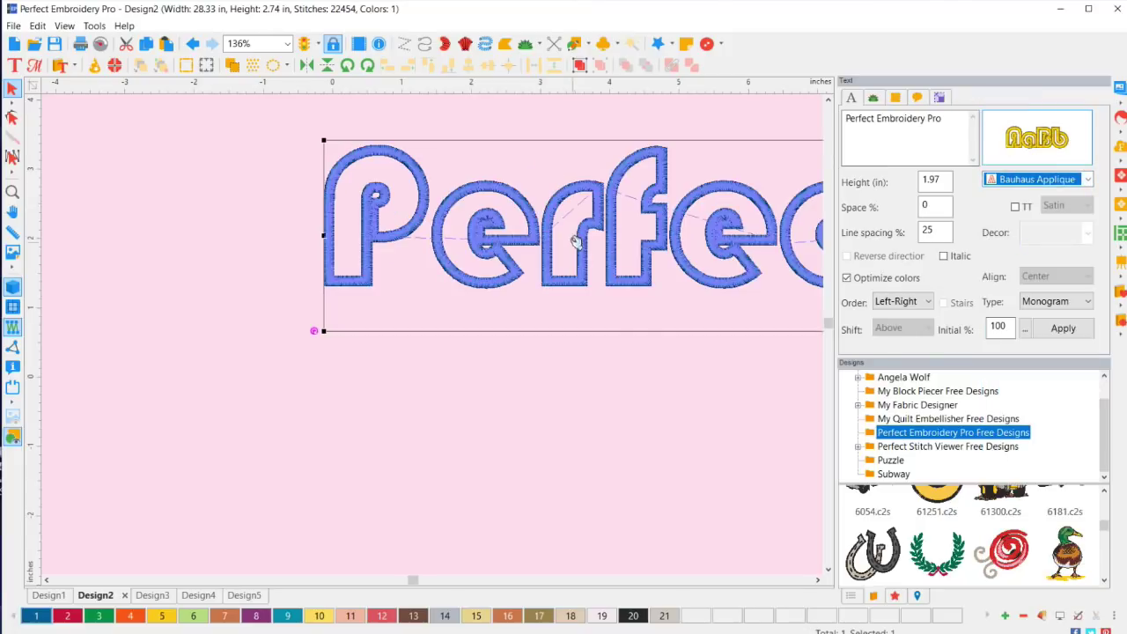
pyautogui.moveTo(493, 216); pyautogui.dragTo(312, 231)
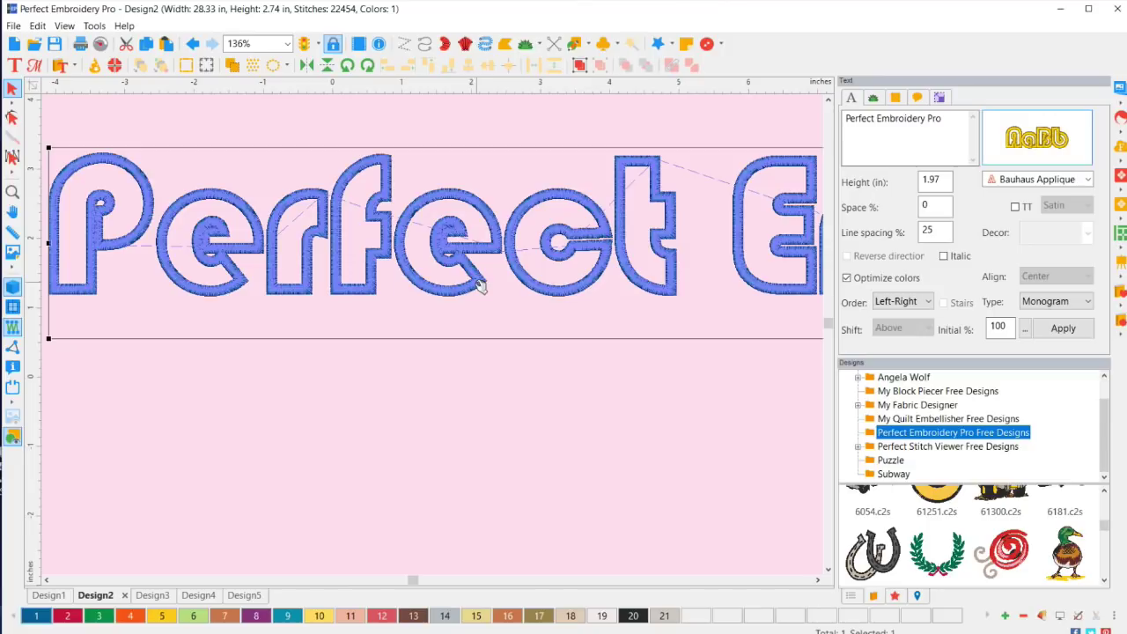
# Step: Review the regular, monogram, puffy and small font groups available for the lettering, keeping Bauhaus Applique
pyautogui.click(1056, 179)
pyautogui.scroll(20, 1048, 290)
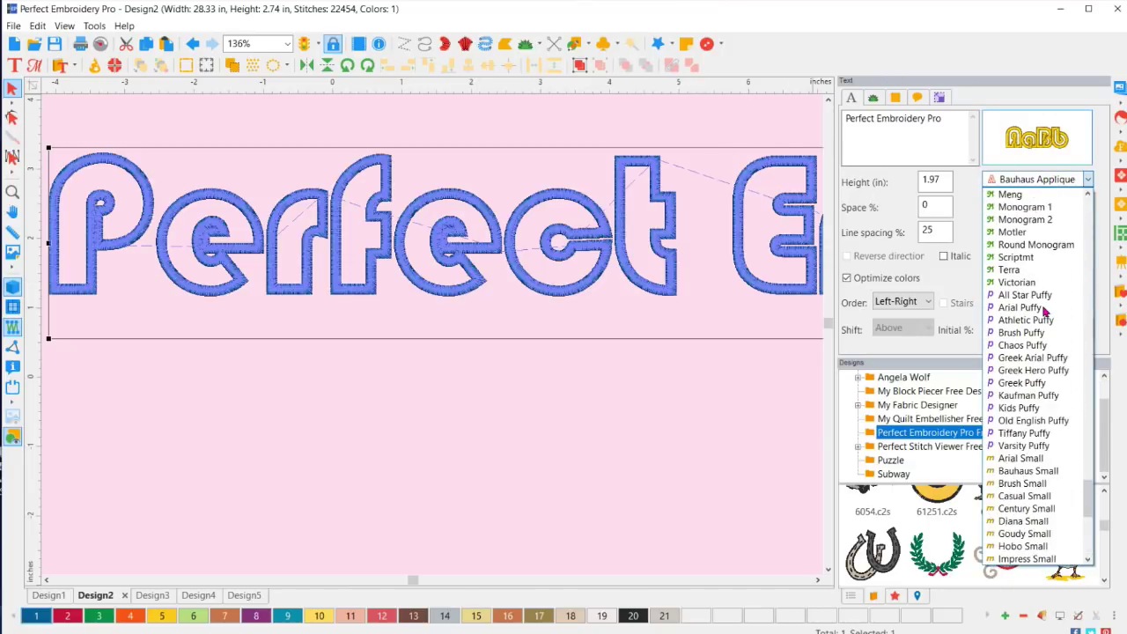
pyautogui.scroll(6, 1045, 310)
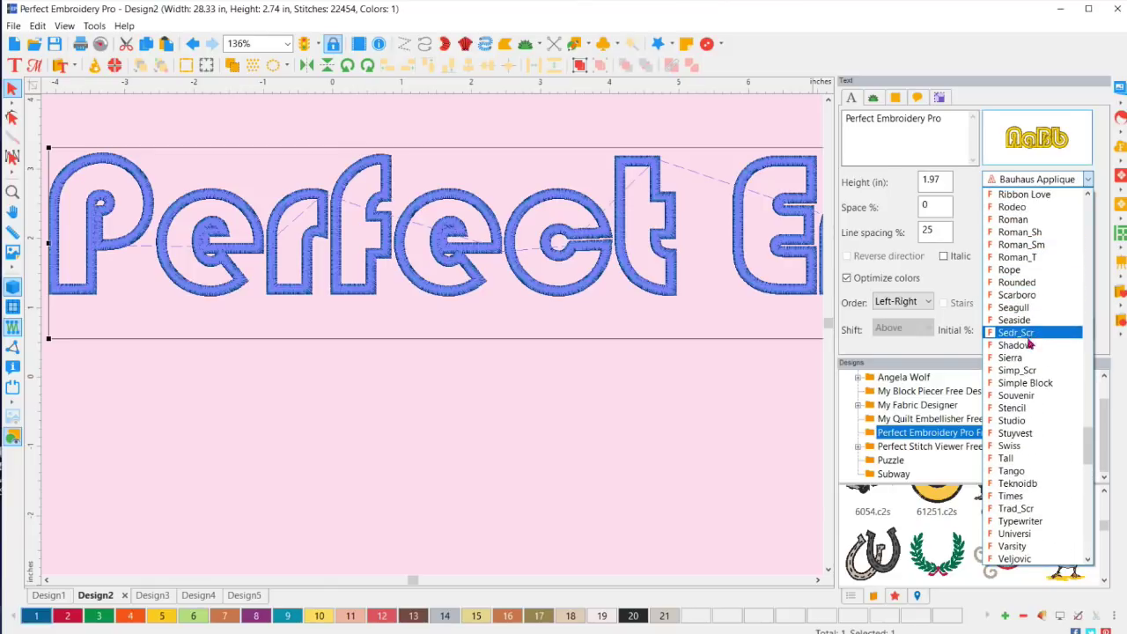
pyautogui.scroll(-6, 1027, 368)
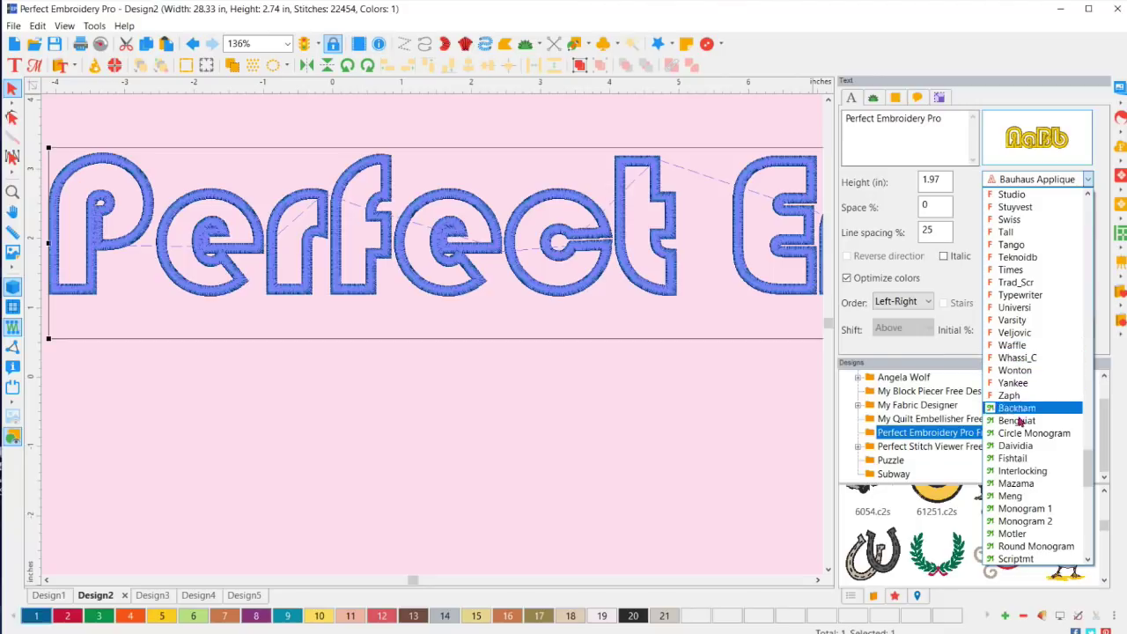
pyautogui.click(629, 444)
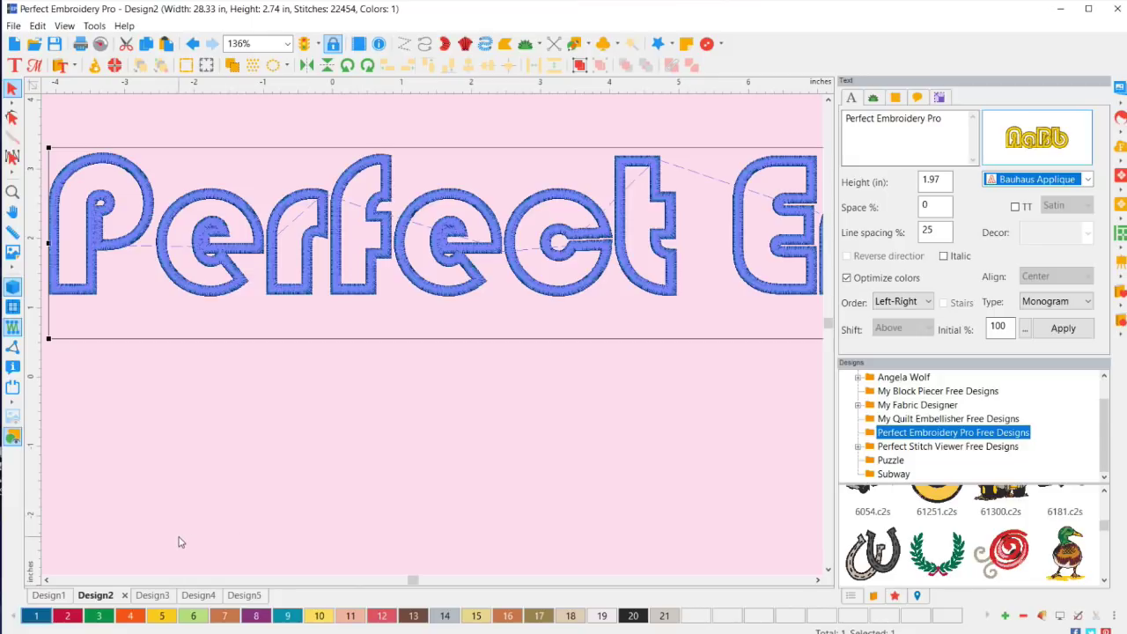
# Step: Switch to Design3 and inspect the font settings of the Regular Font lettering
pyautogui.hotkey('ctrl', 'Tab')
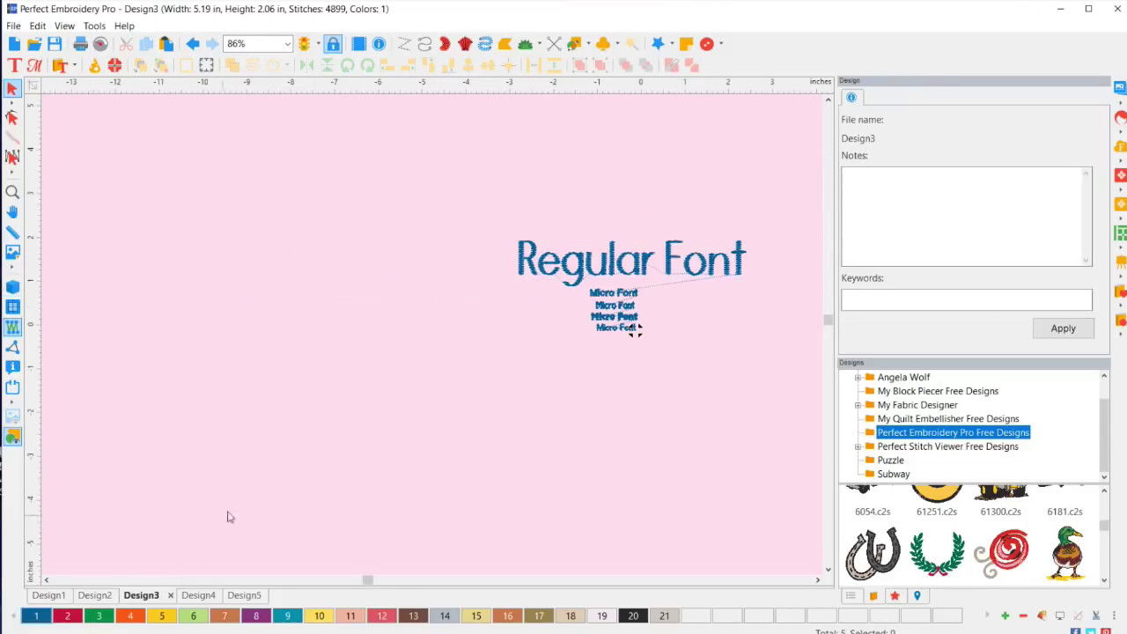
pyautogui.scroll(1, 742, 274)
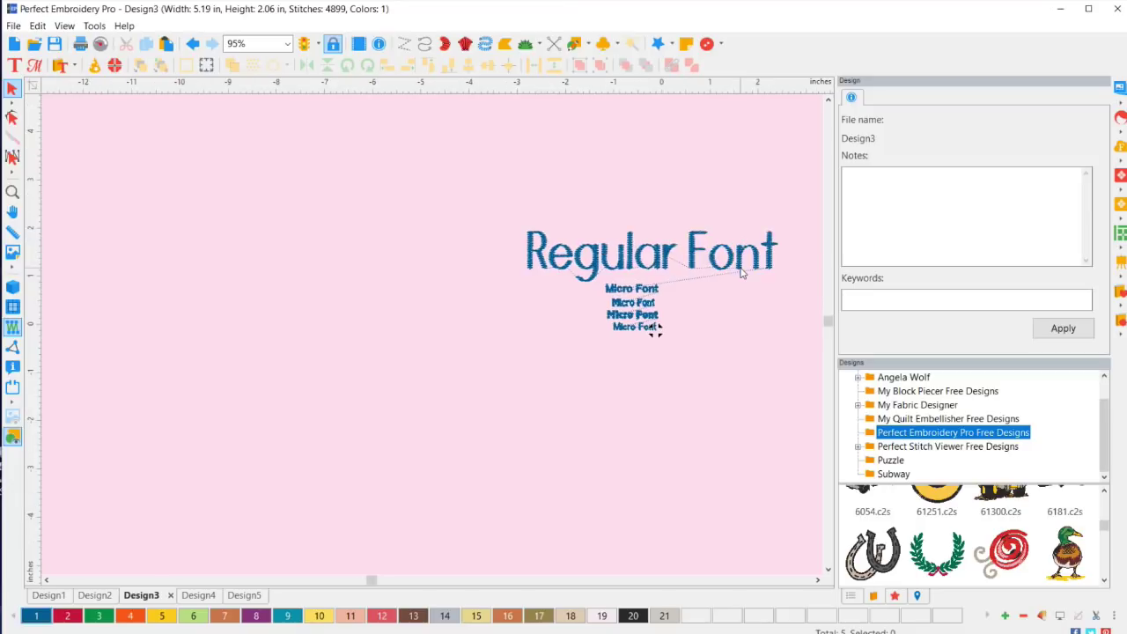
pyautogui.scroll(-2, 742, 273)
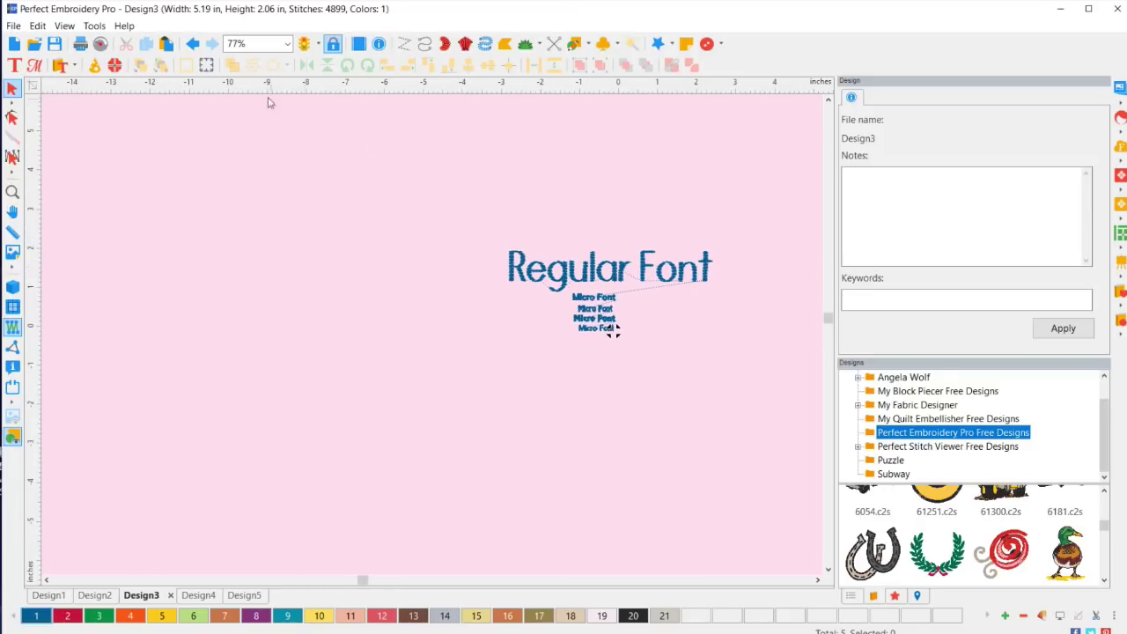
pyautogui.scroll(2, 713, 322)
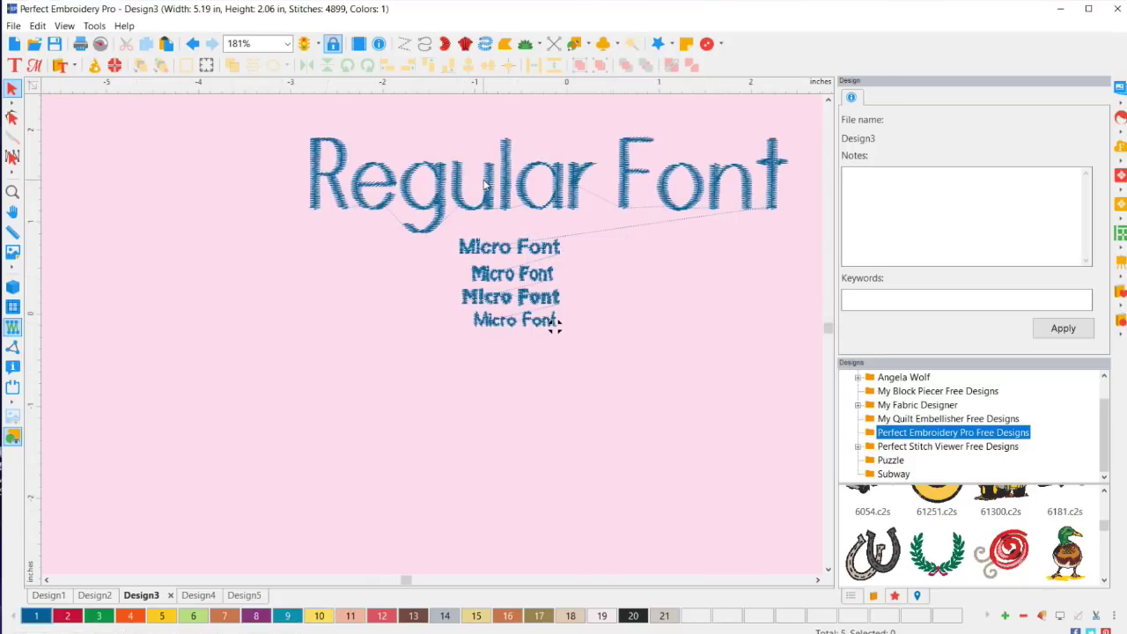
pyautogui.click(487, 183)
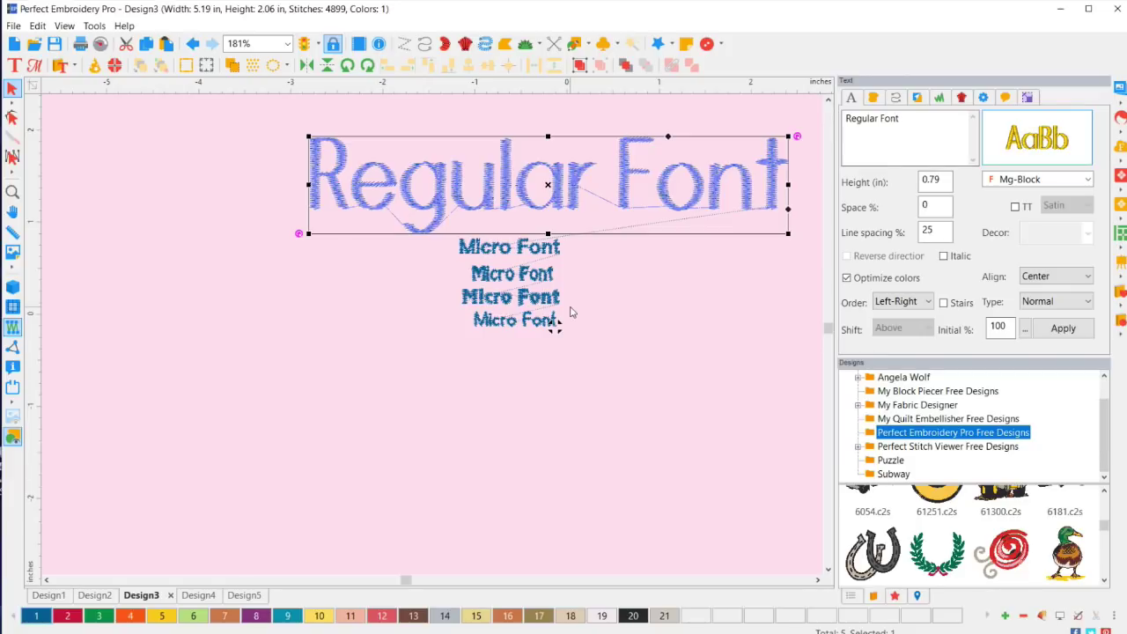
pyautogui.click(633, 278)
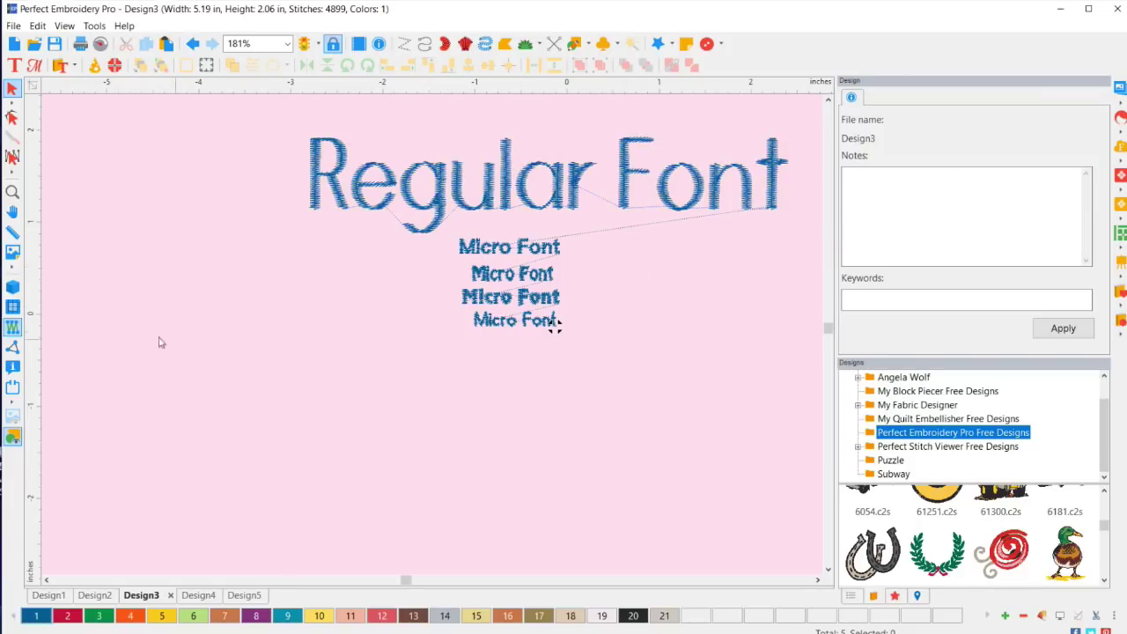
# Step: Show the design in 3D and compare the text settings of the Regular Font line with the upper two Micro Font lines
pyautogui.click(12, 289)
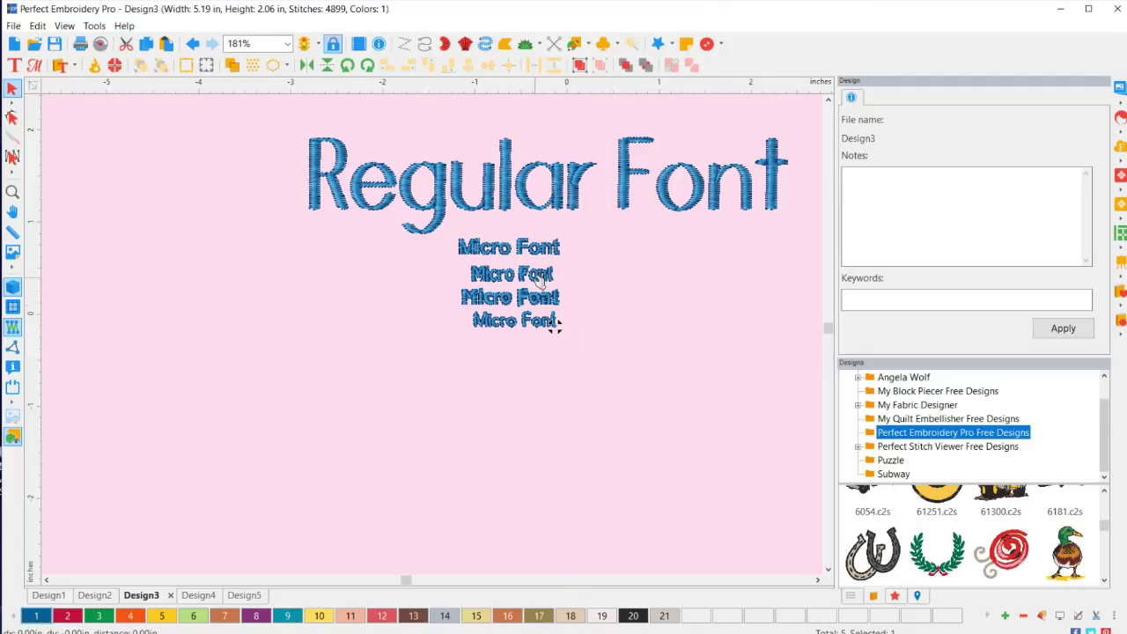
pyautogui.click(537, 278)
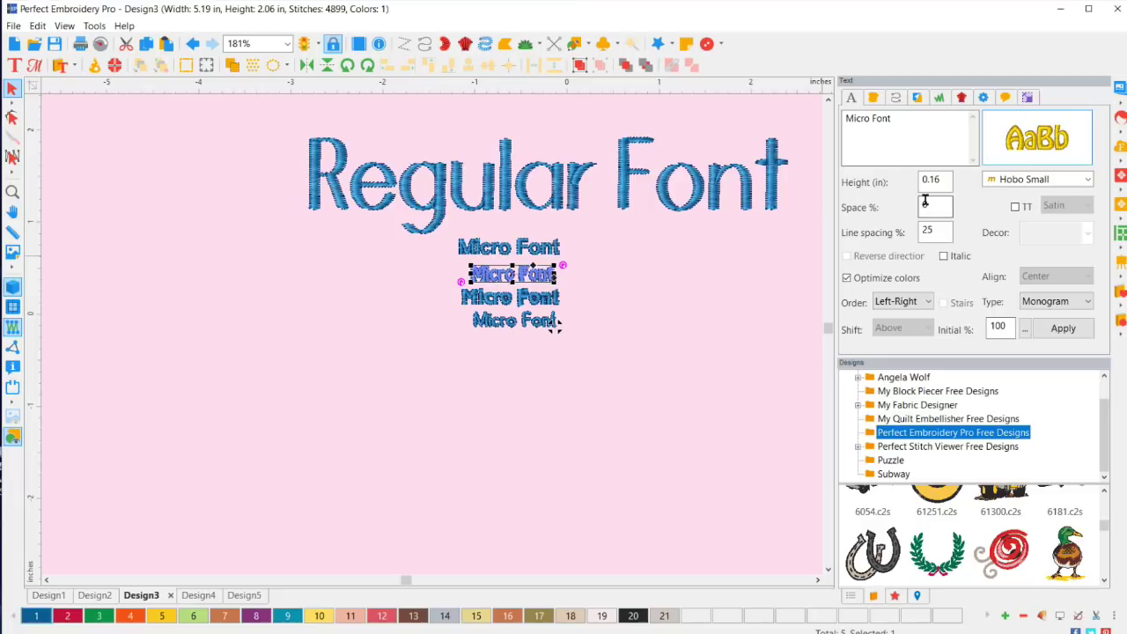
pyautogui.moveTo(1016, 140)
pyautogui.click(718, 180)
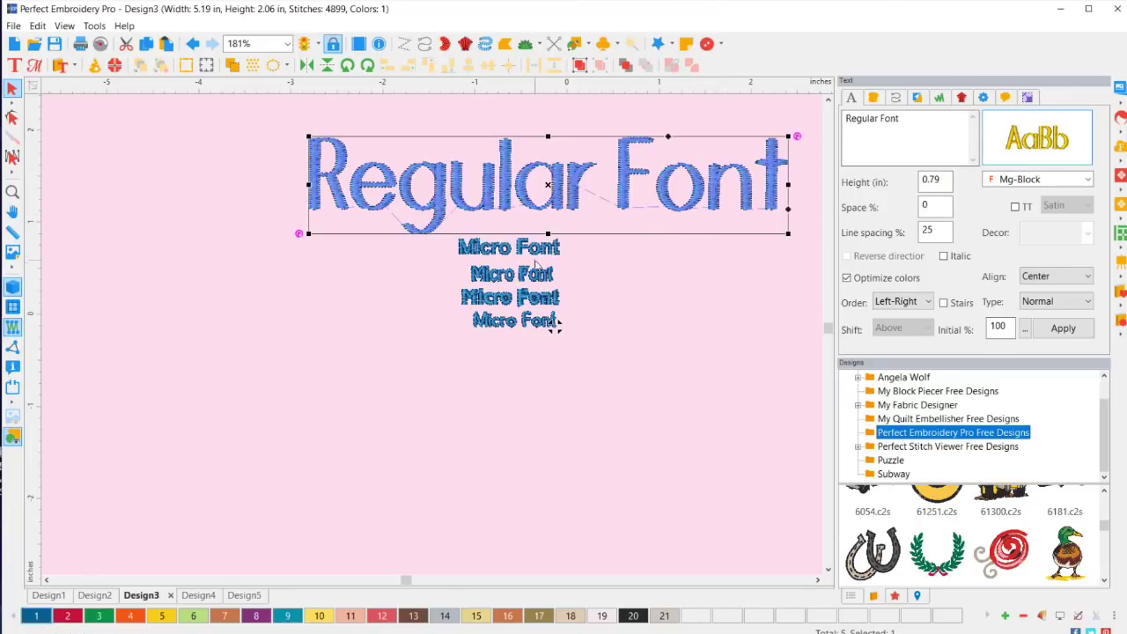
pyautogui.click(526, 255)
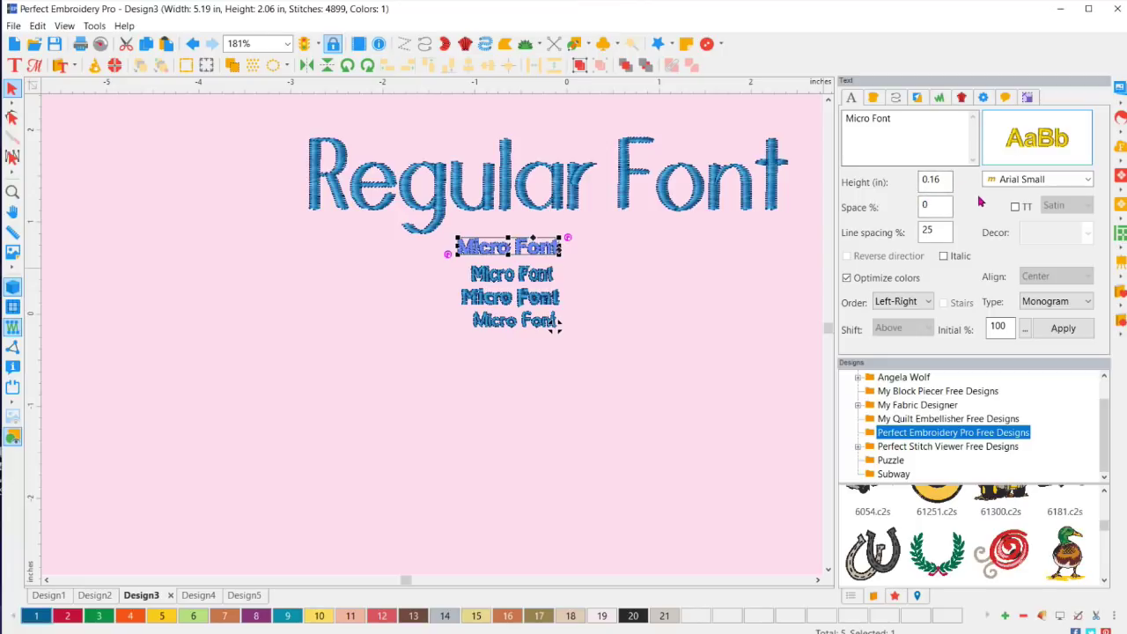
pyautogui.click(682, 307)
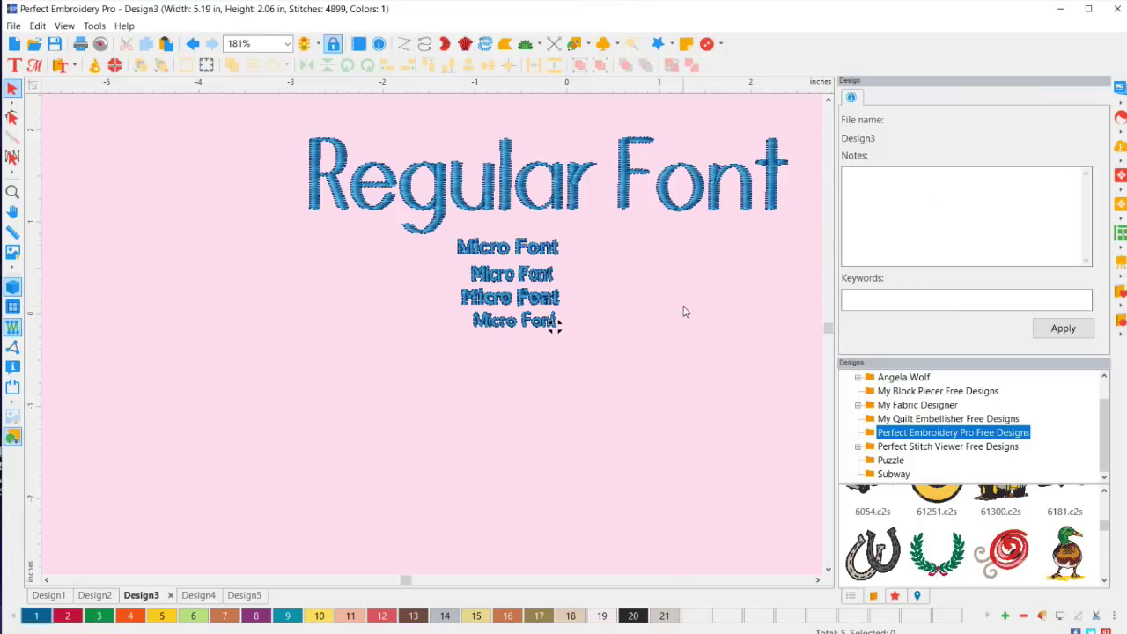
# Step: Check the font and height of each of the four Micro Font lines in turn, leaving nothing selected
pyautogui.click(532, 258)
pyautogui.click(533, 279)
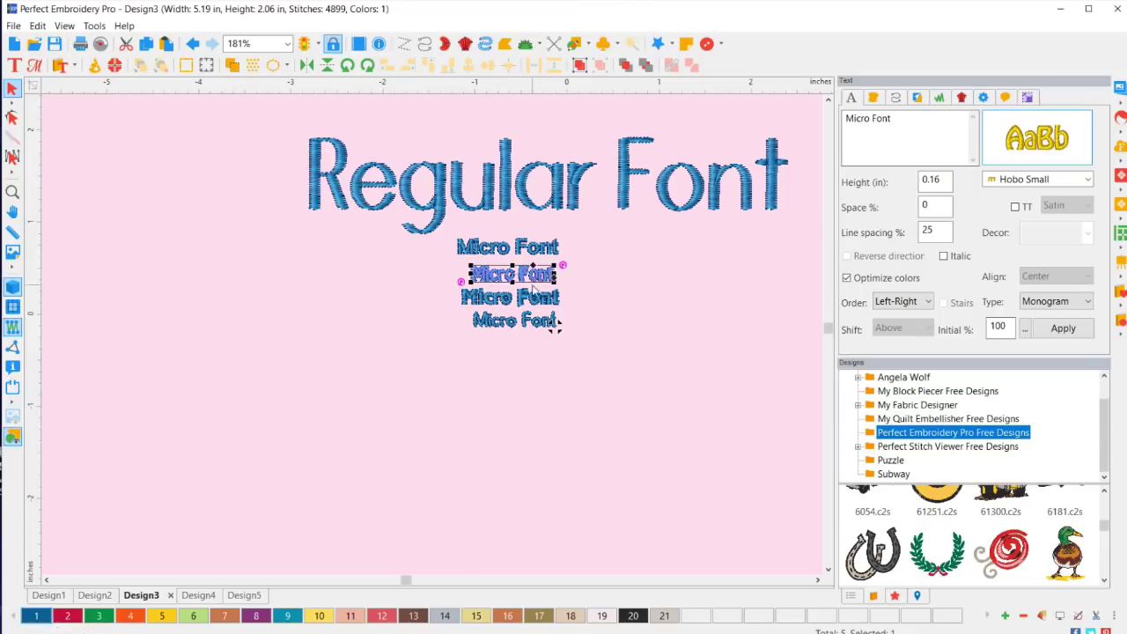
pyautogui.click(537, 302)
pyautogui.click(535, 322)
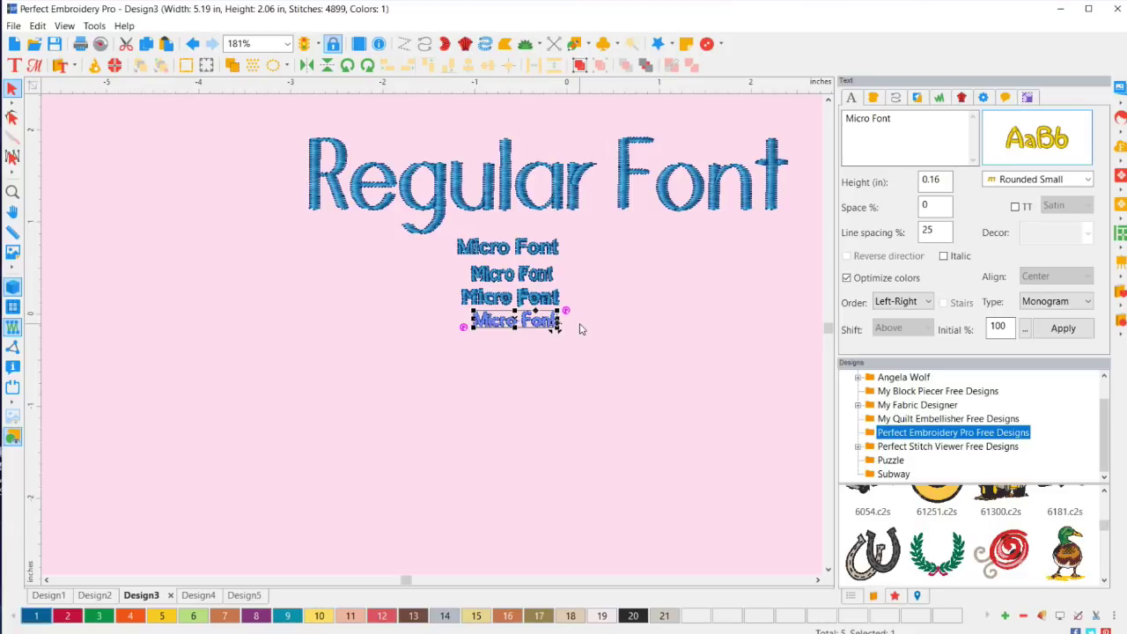
pyautogui.click(634, 325)
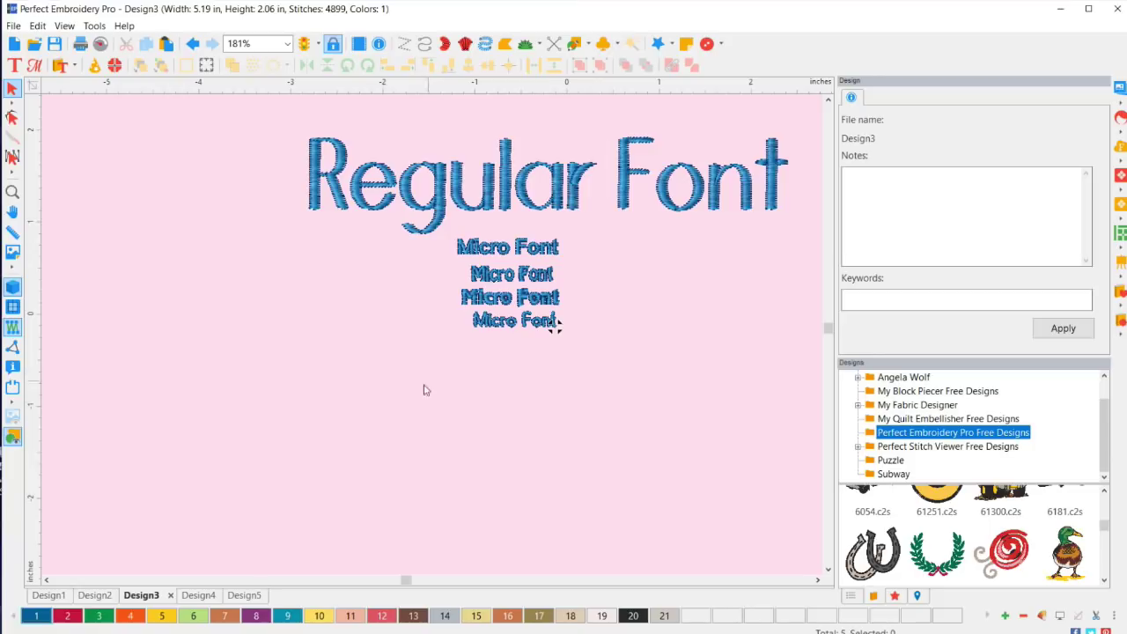
# Step: Switch to Design4 and move the plain outline heart up about 1.2 in, between the two patterned hearts
pyautogui.click(199, 596)
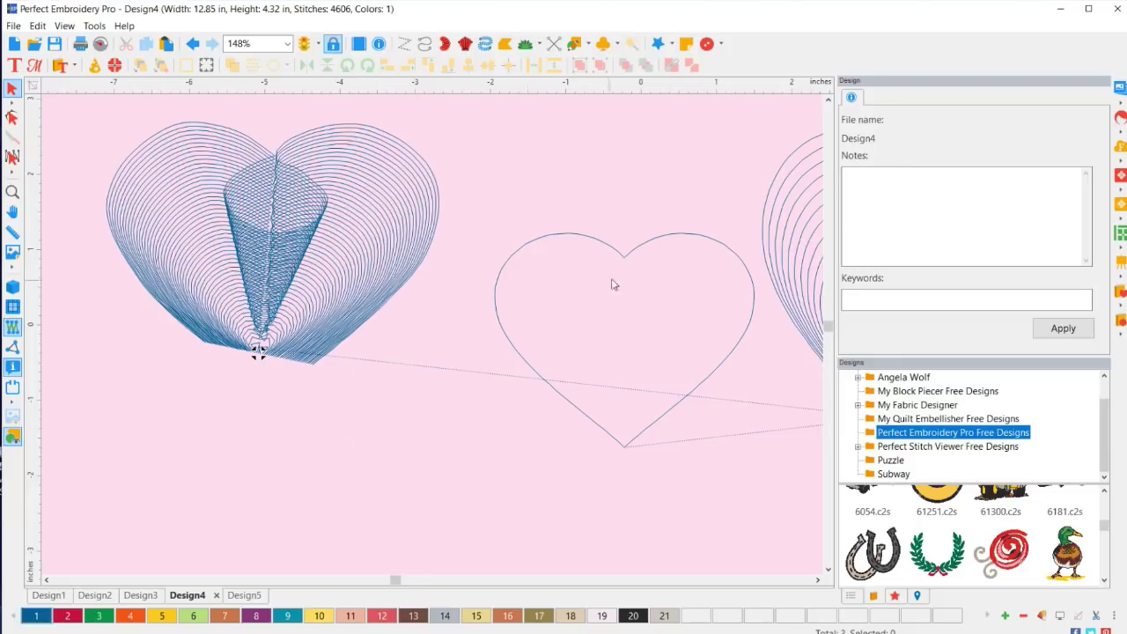
pyautogui.scroll(-4, 637, 295)
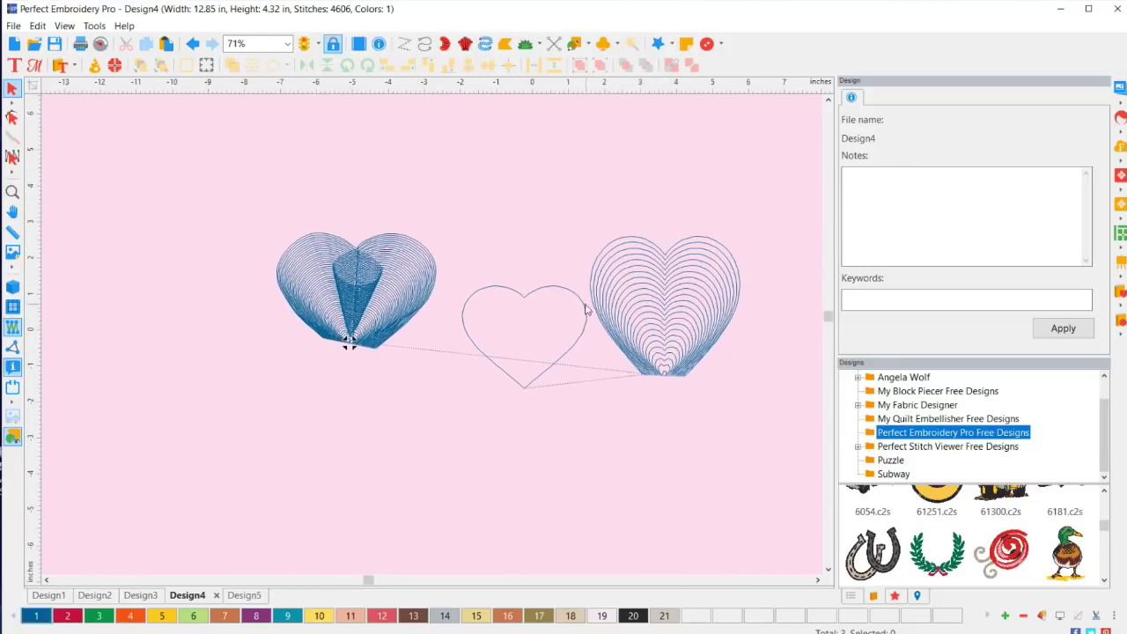
pyautogui.scroll(1, 508, 309)
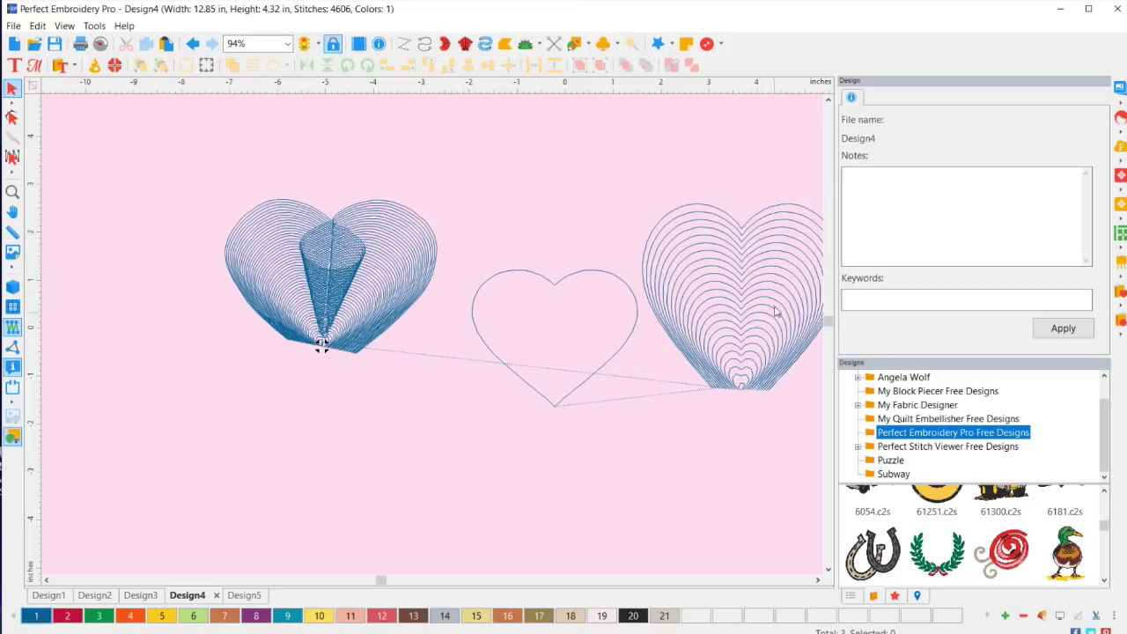
pyautogui.scroll(1, 559, 397)
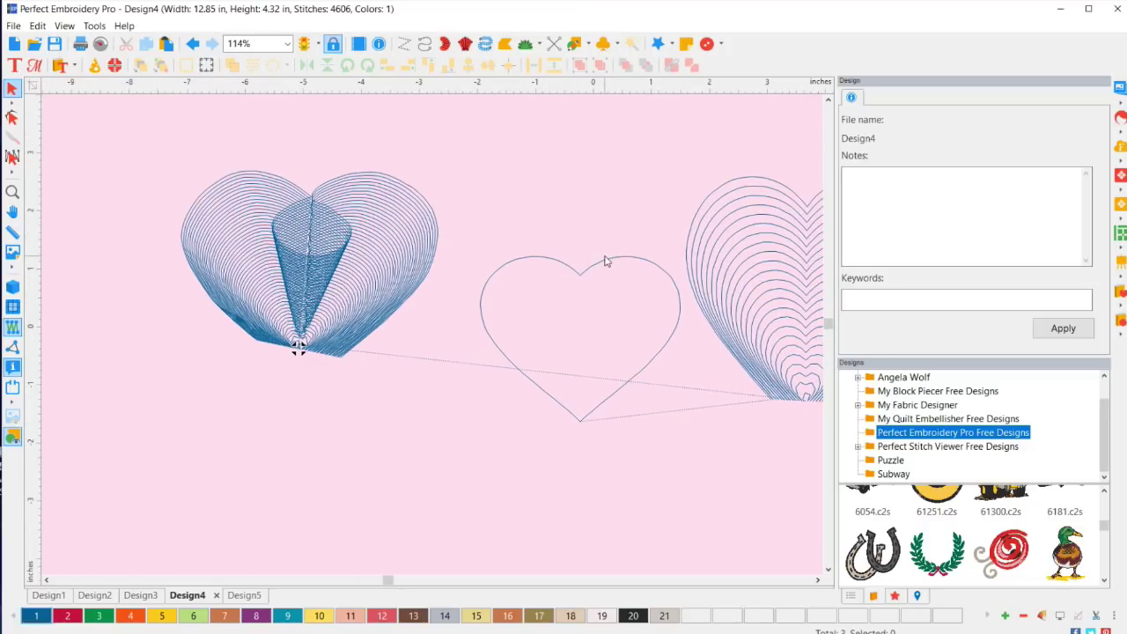
pyautogui.moveTo(606, 264); pyautogui.dragTo(583, 192)
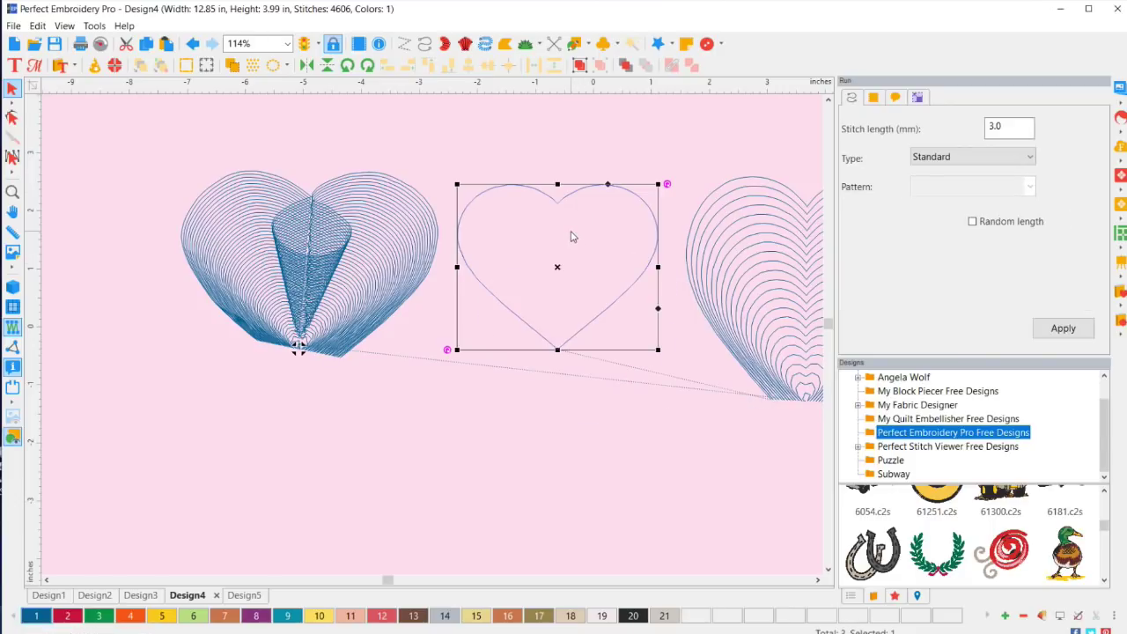
# Step: Duplicate the outline heart and place the copy in the empty area below the original
pyautogui.rightClick(571, 235)
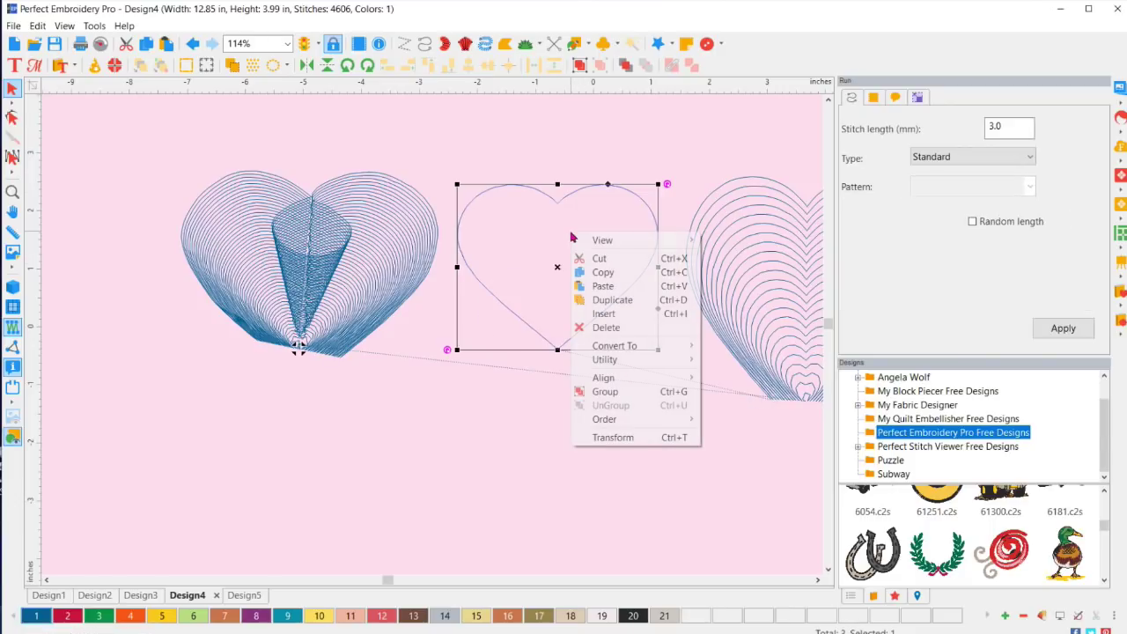
pyautogui.click(616, 301)
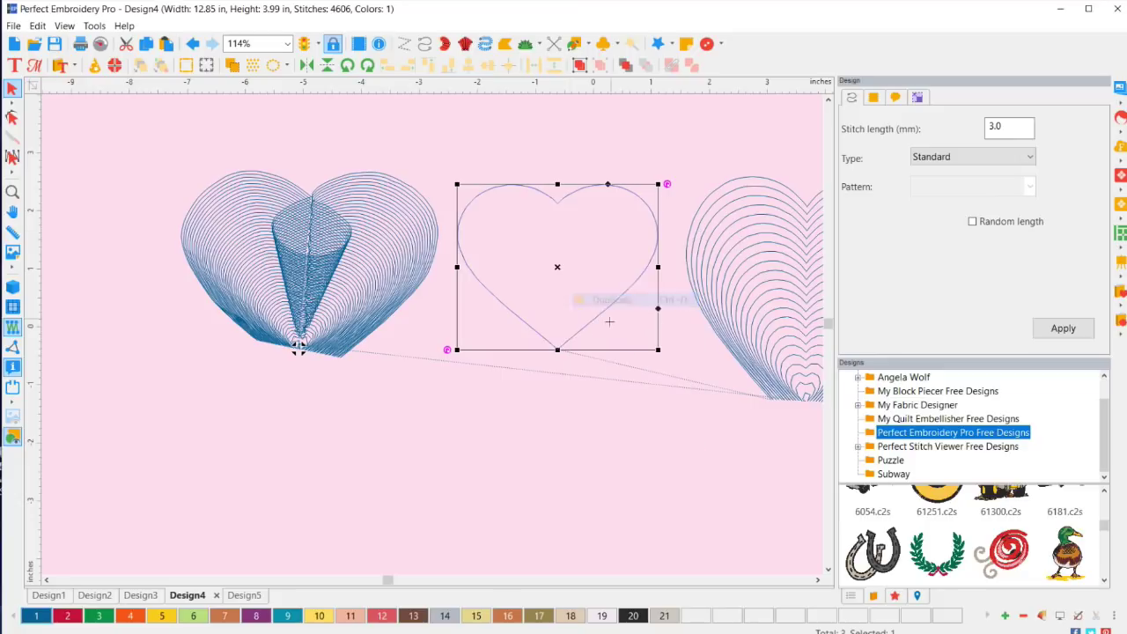
pyautogui.click(558, 429)
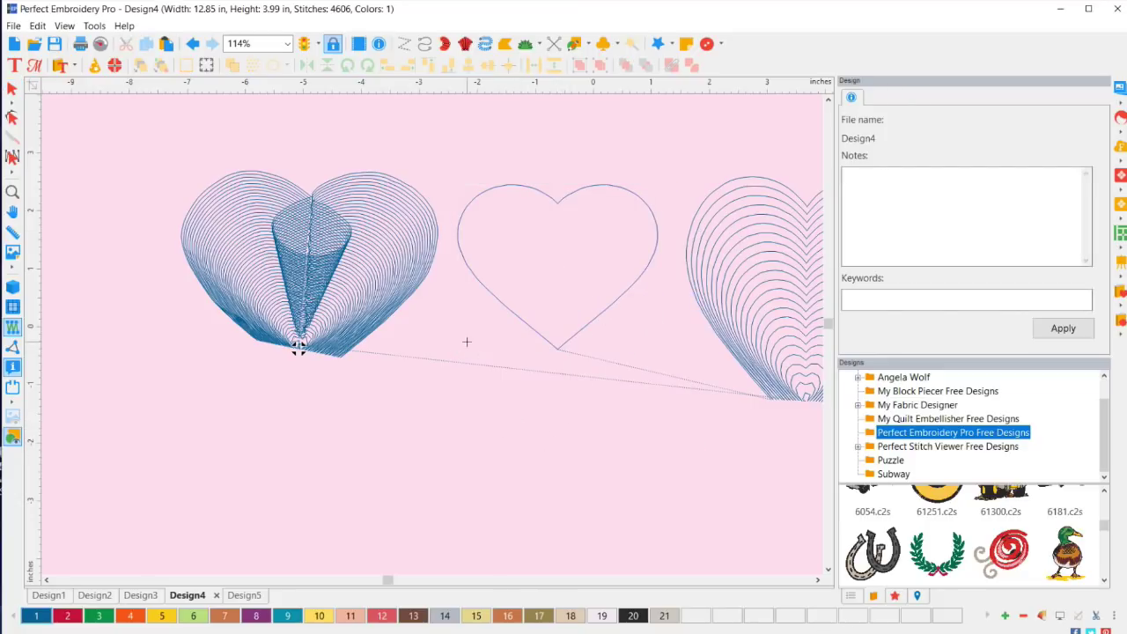
pyautogui.click(479, 446)
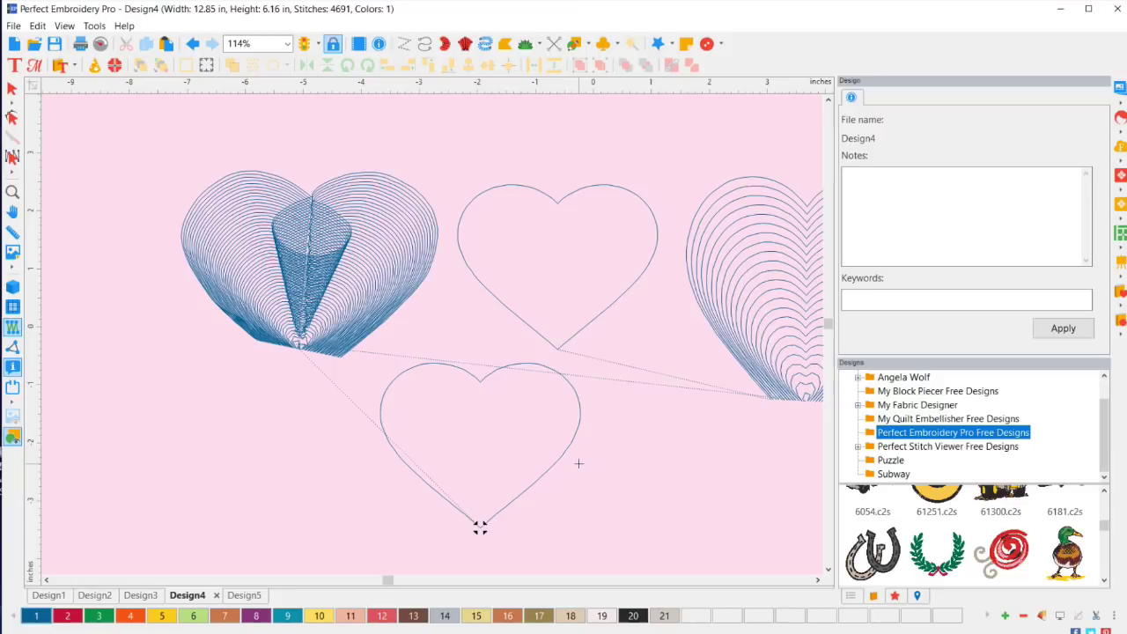
pyautogui.click(12, 88)
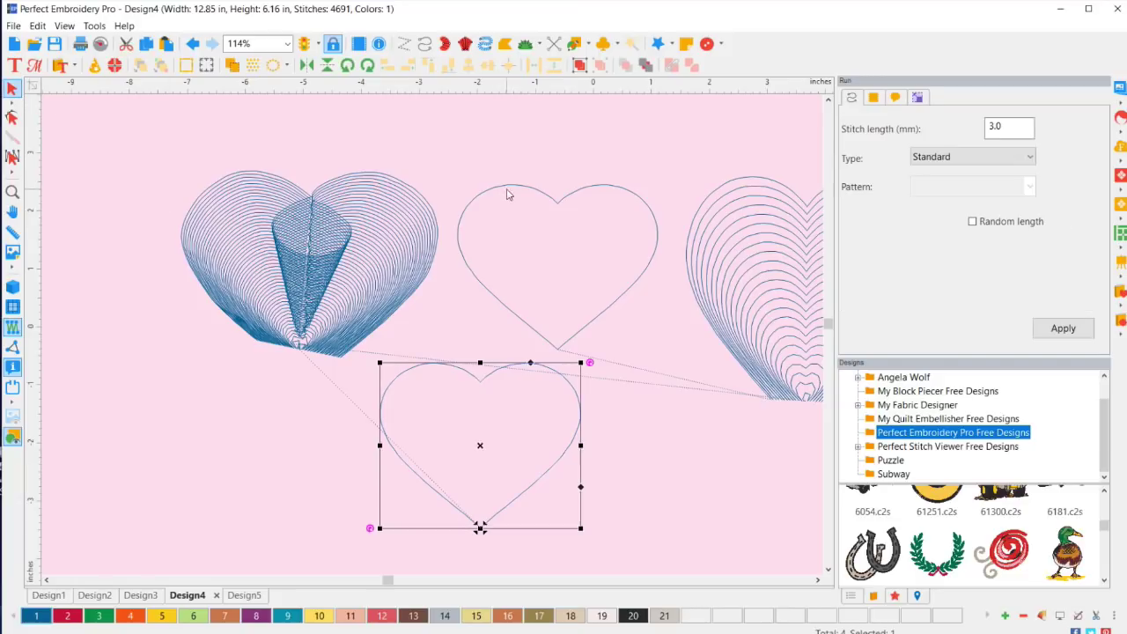
# Step: Move the duplicate heart over the original to compare them, and return it to the empty area below
pyautogui.moveTo(514, 371); pyautogui.dragTo(595, 206)
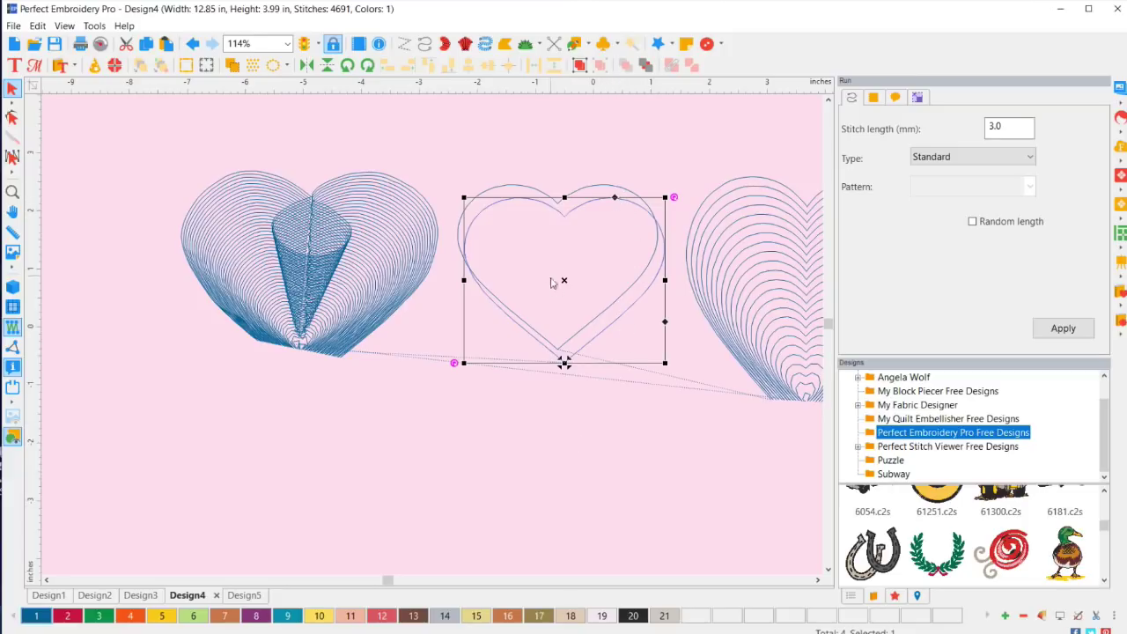
pyautogui.click(626, 231)
pyautogui.moveTo(614, 203); pyautogui.dragTo(501, 375)
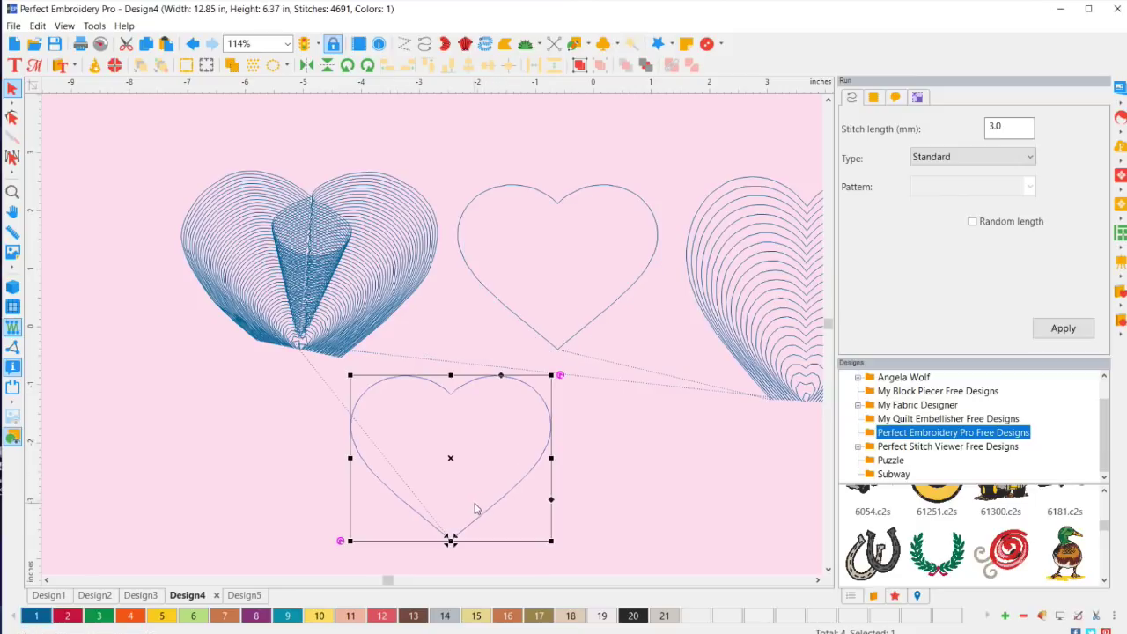
# Step: Set the run stitch type of the duplicate heart to Projection and apply it
pyautogui.scroll(1, 466, 513)
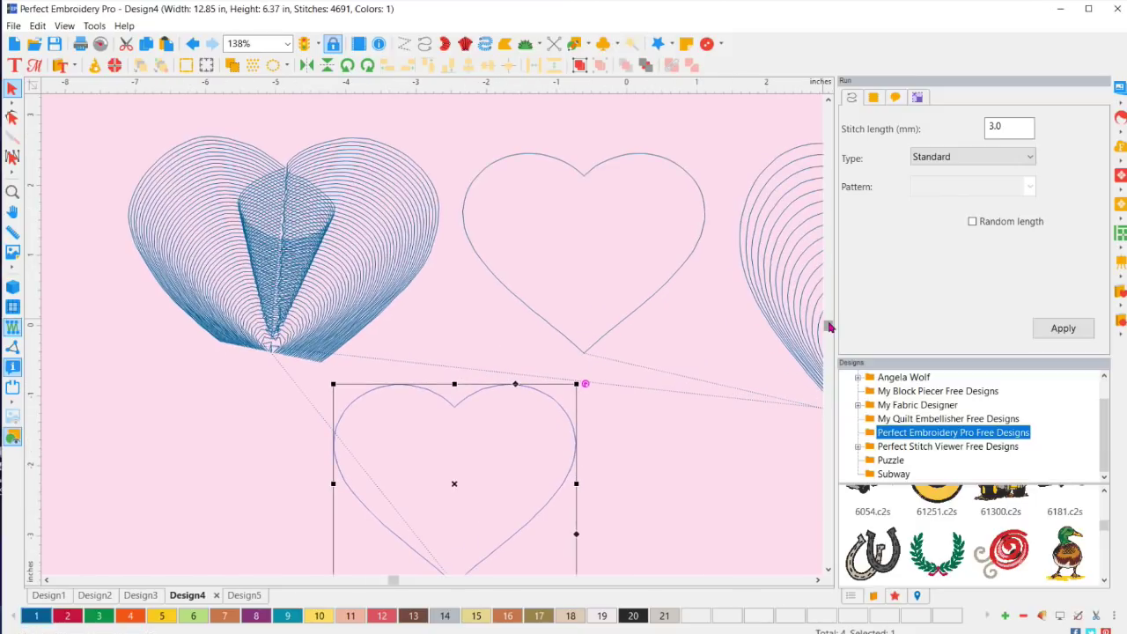
pyautogui.scroll(-5, 829, 344)
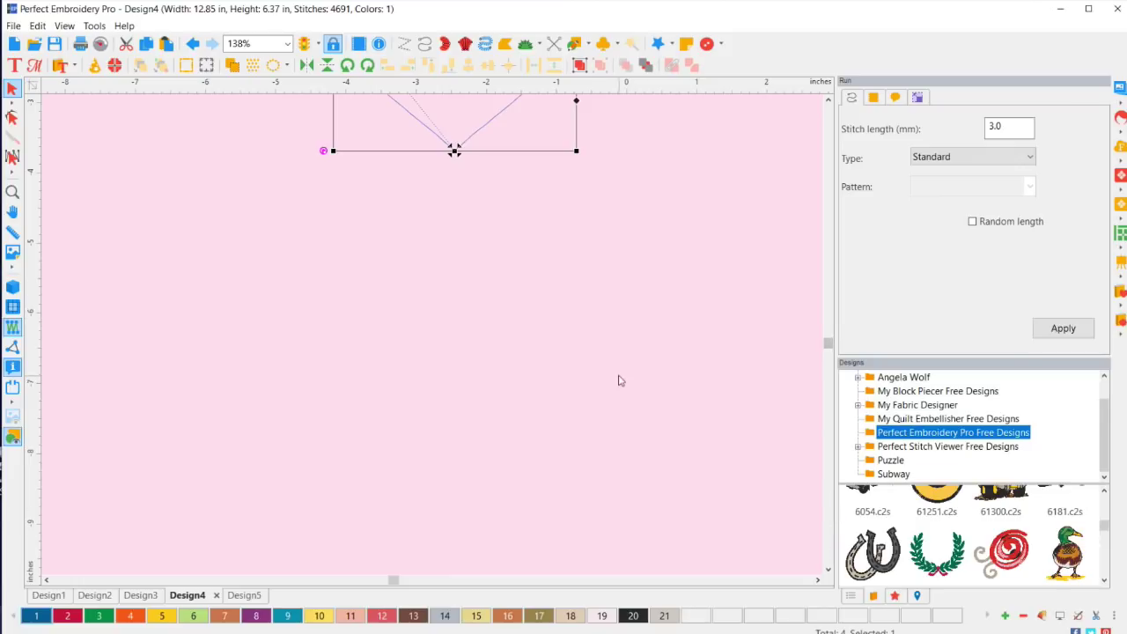
pyautogui.scroll(3, 832, 101)
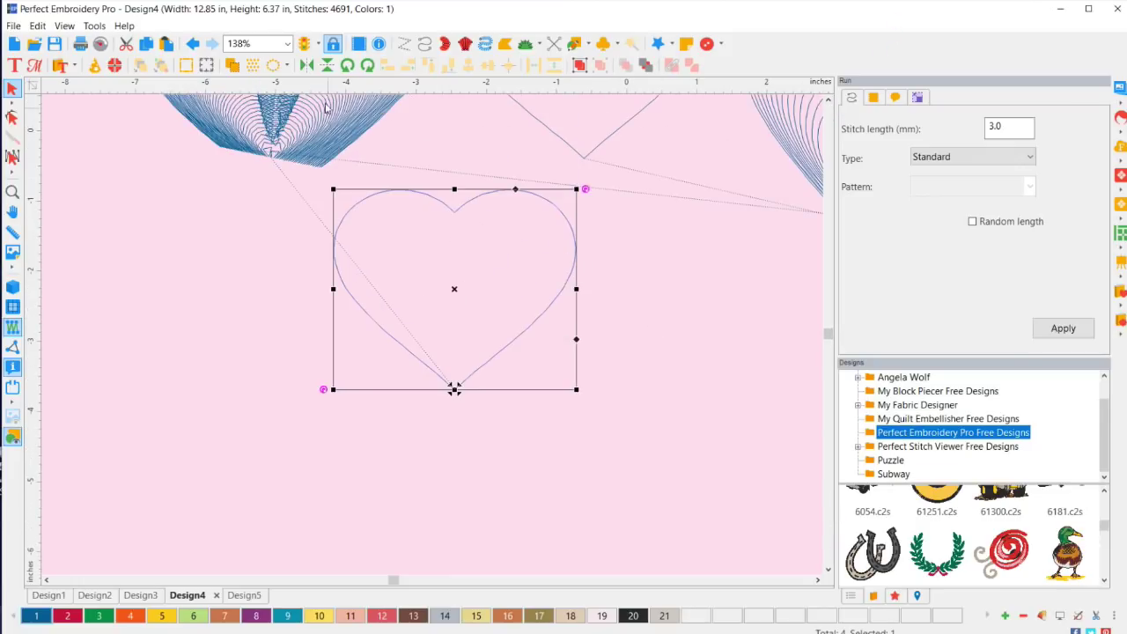
pyautogui.click(647, 281)
pyautogui.click(578, 258)
pyautogui.click(592, 282)
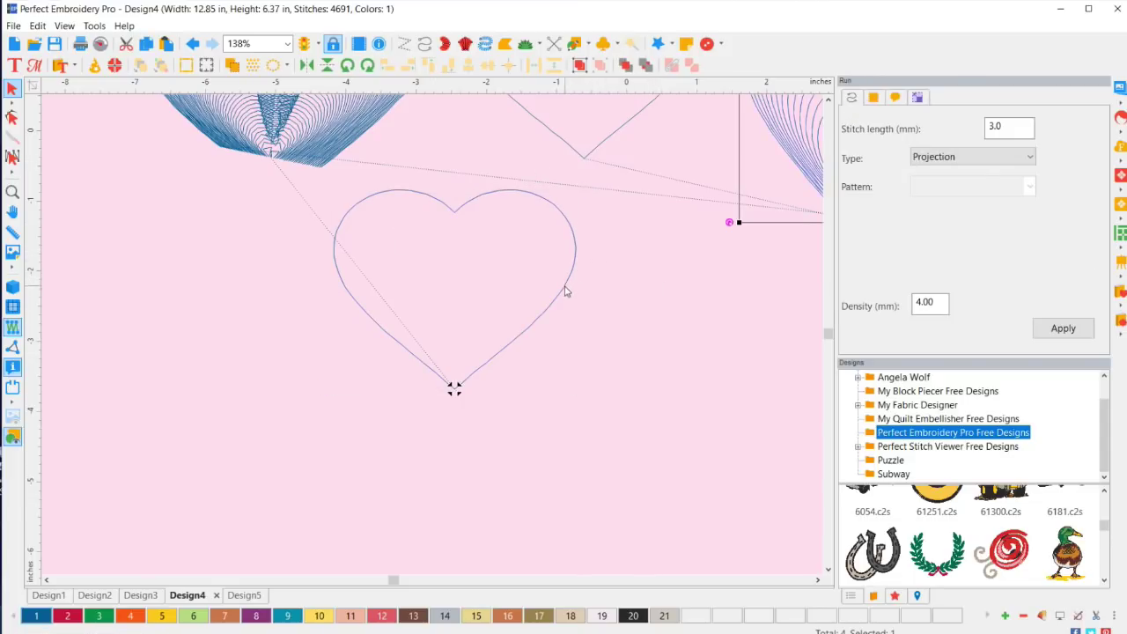
pyautogui.click(569, 290)
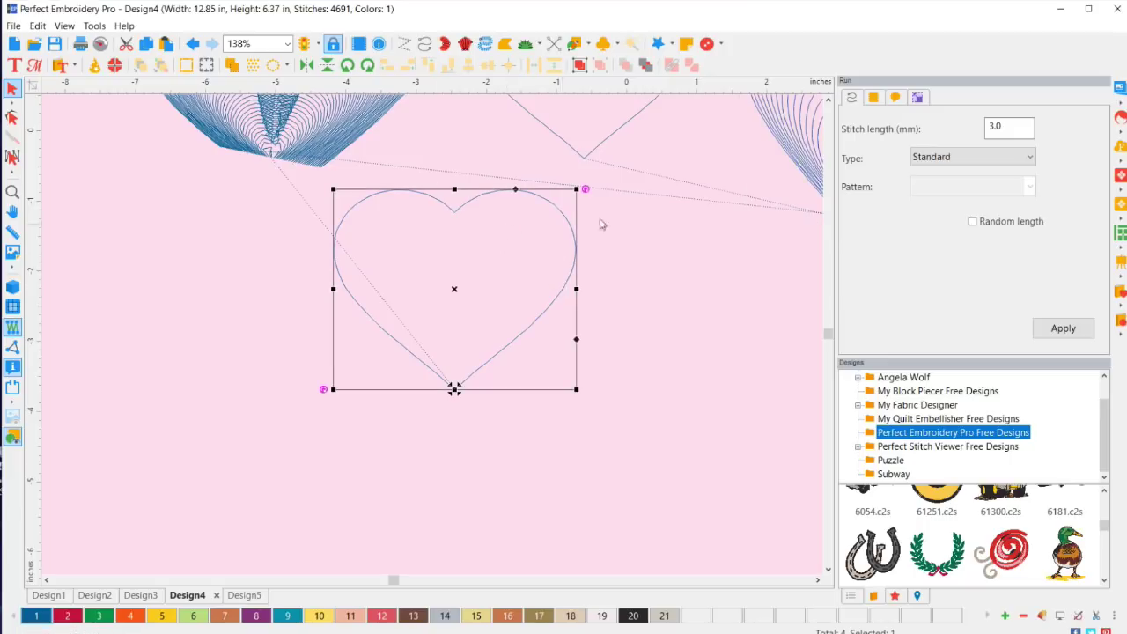
pyautogui.click(958, 158)
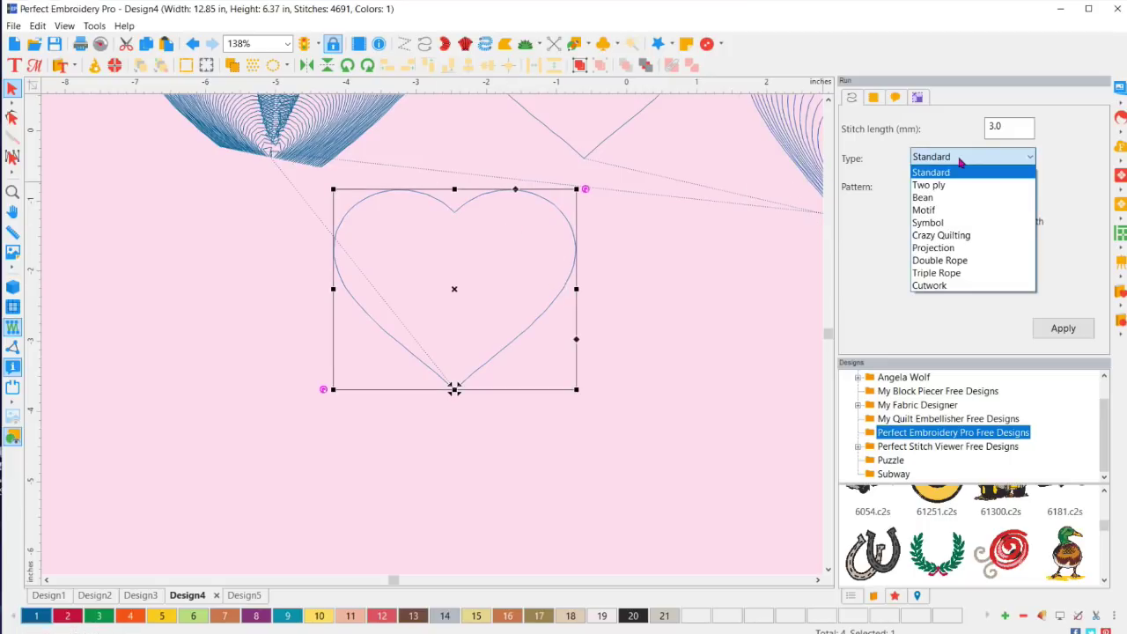
pyautogui.click(937, 249)
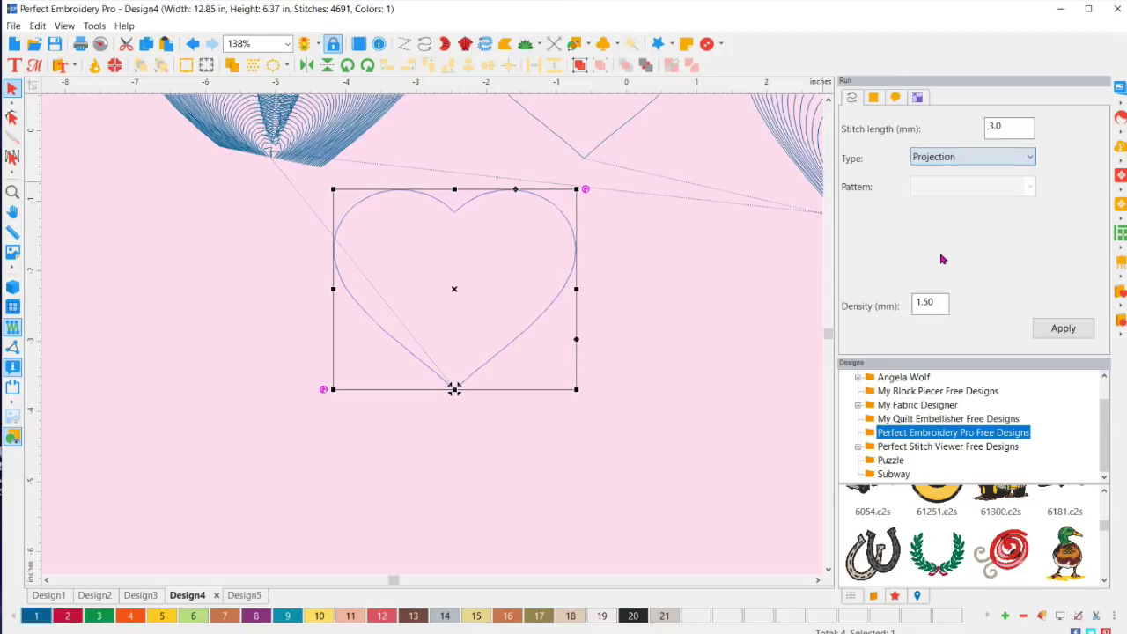
pyautogui.click(1055, 330)
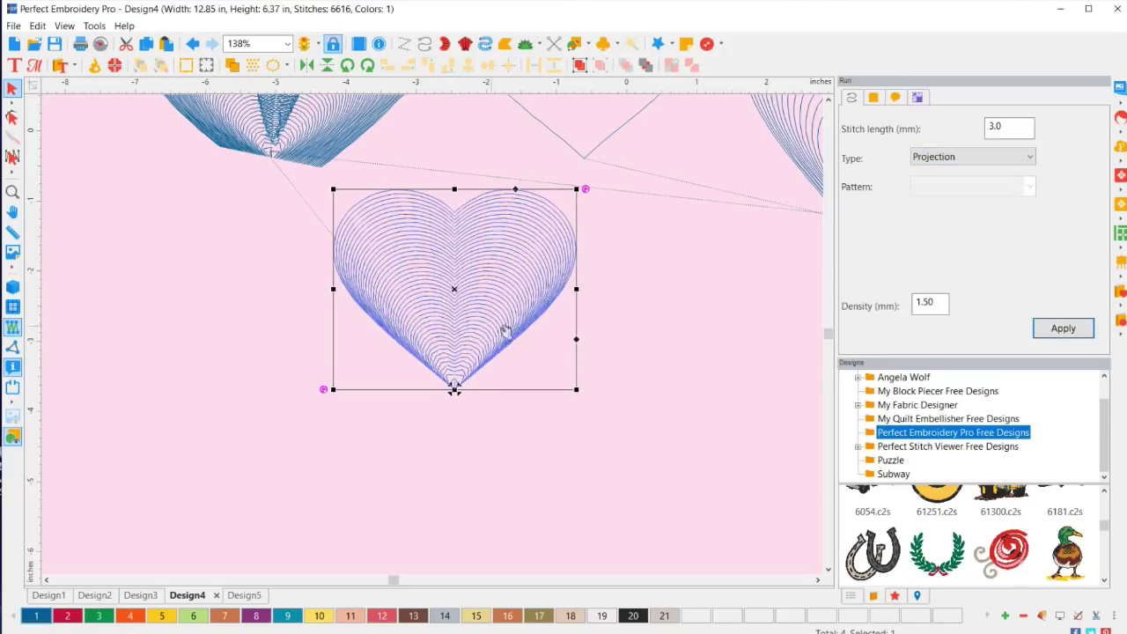
# Step: Set the Projection density of the duplicate heart to 3.00 mm
pyautogui.moveTo(940, 301); pyautogui.dragTo(908, 301)
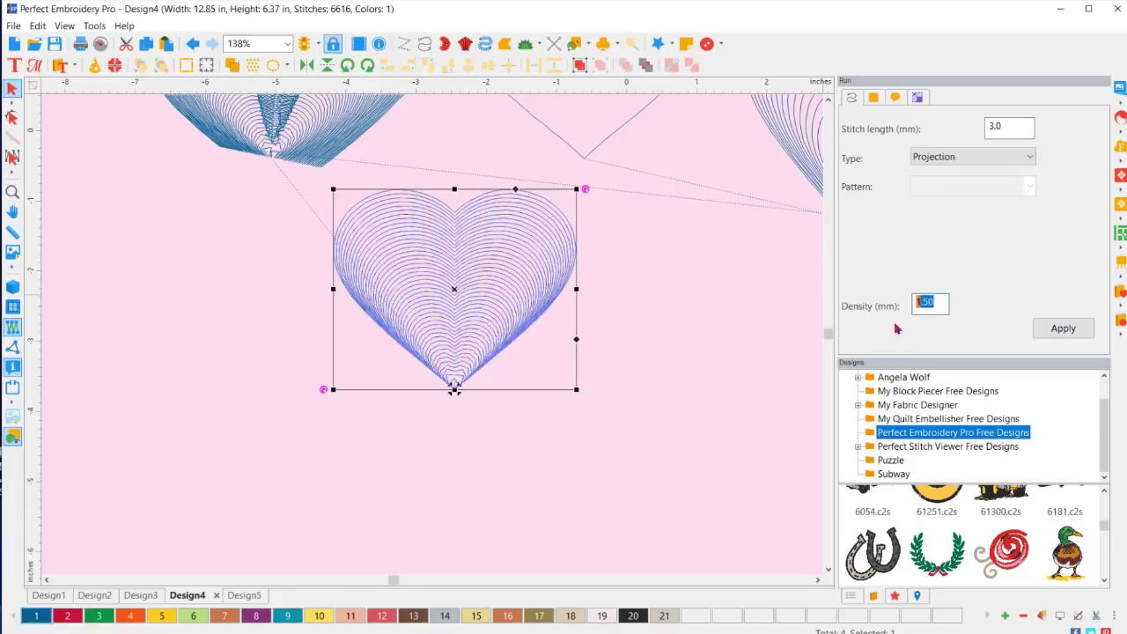
pyautogui.write('30')
pyautogui.press('Return')
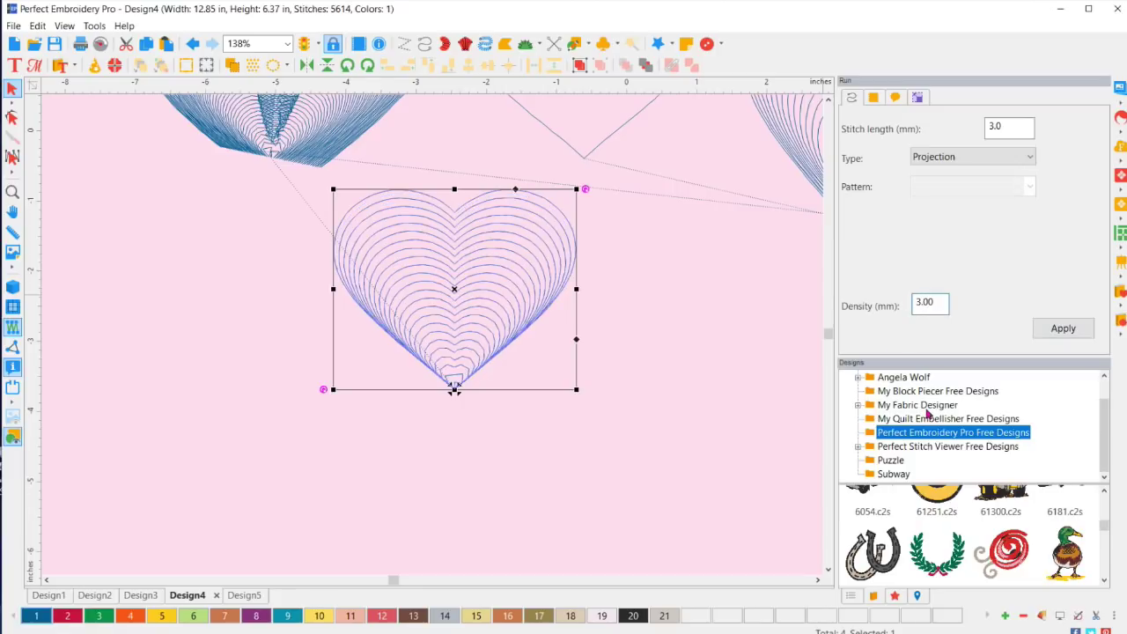
pyautogui.click(673, 386)
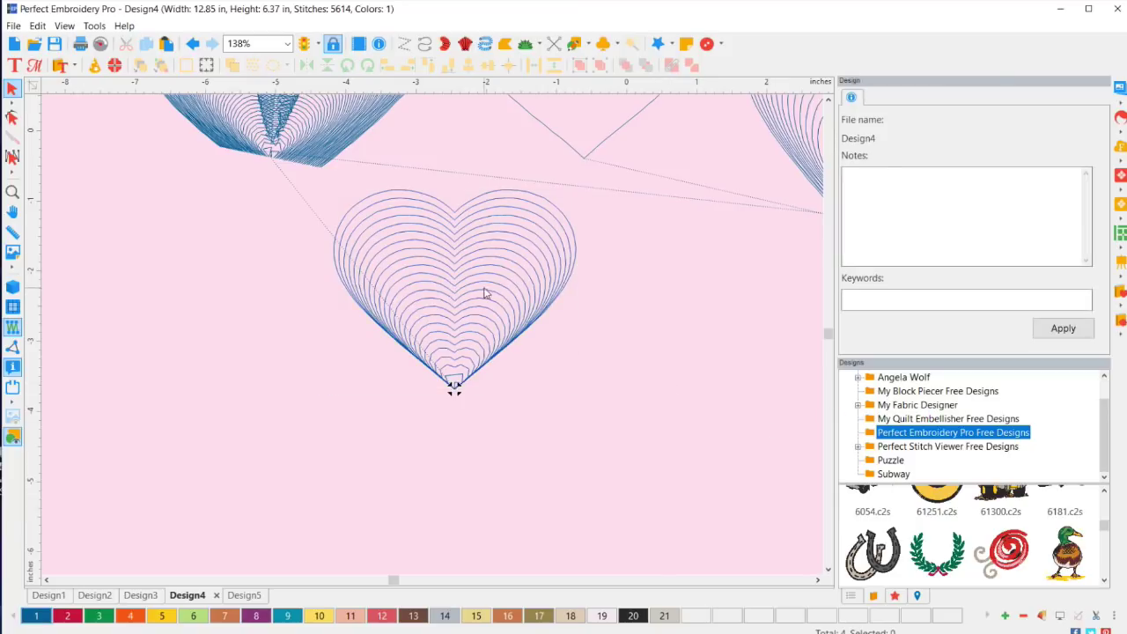
# Step: Compare the duplicate heart's Projection lines and density setting with those of the patterned heart that has overlapping stitches
pyautogui.click(469, 295)
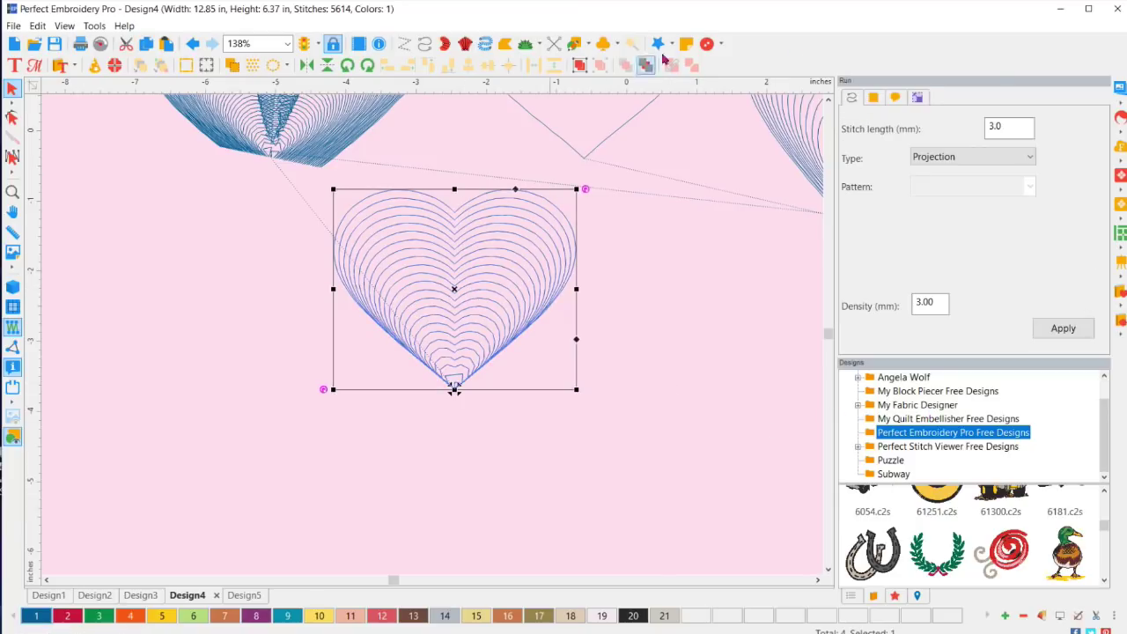
pyautogui.scroll(4, 471, 176)
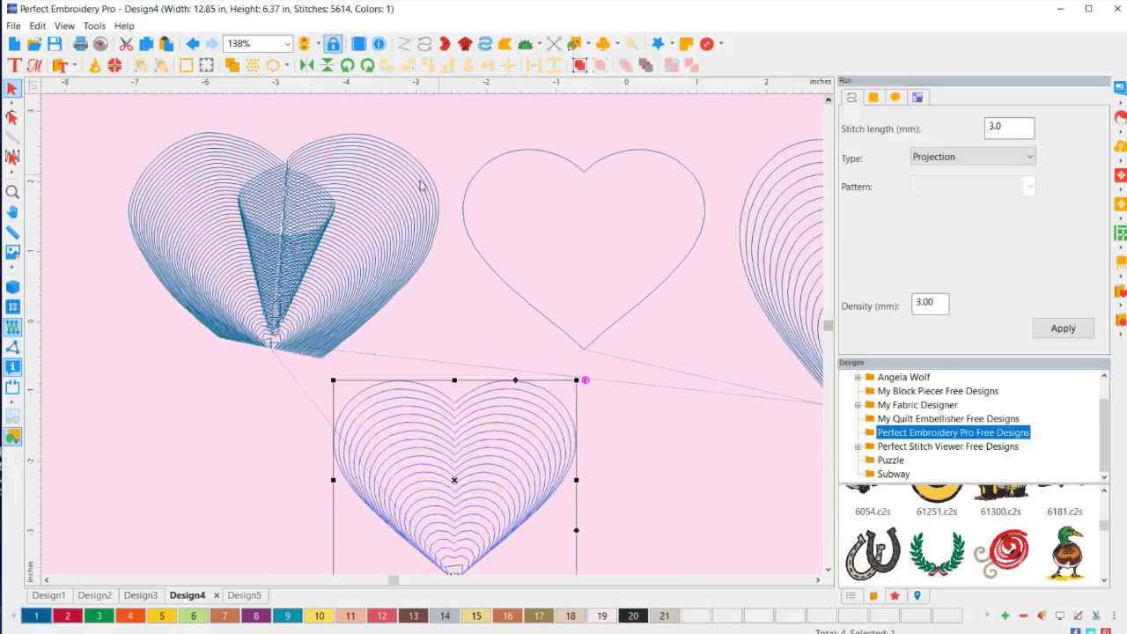
pyautogui.click(339, 206)
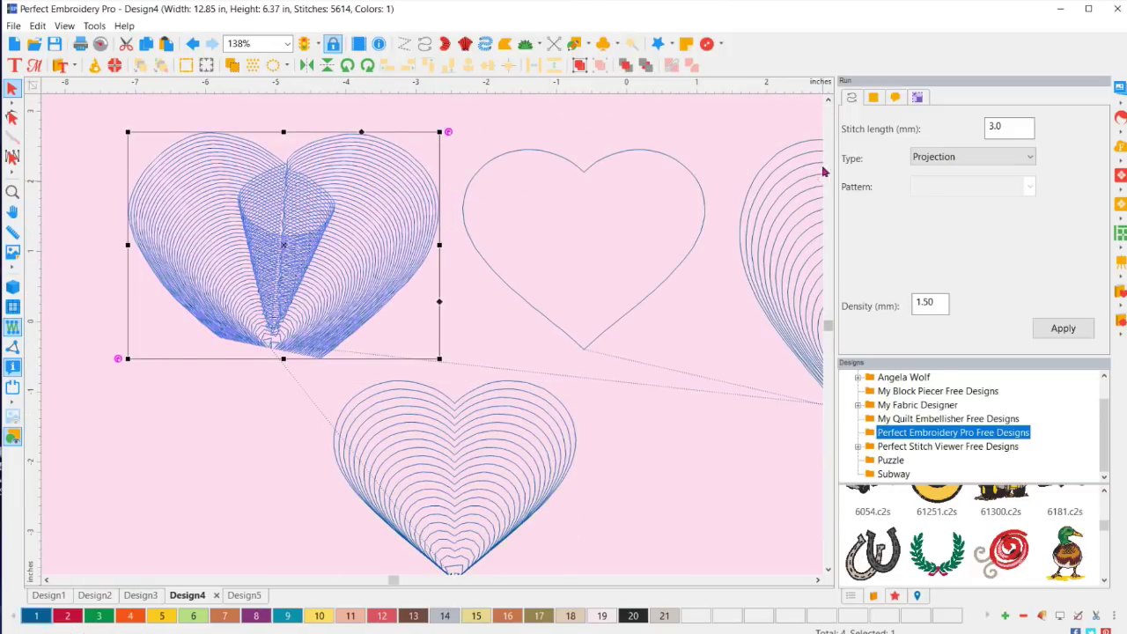
pyautogui.scroll(-3, 827, 572)
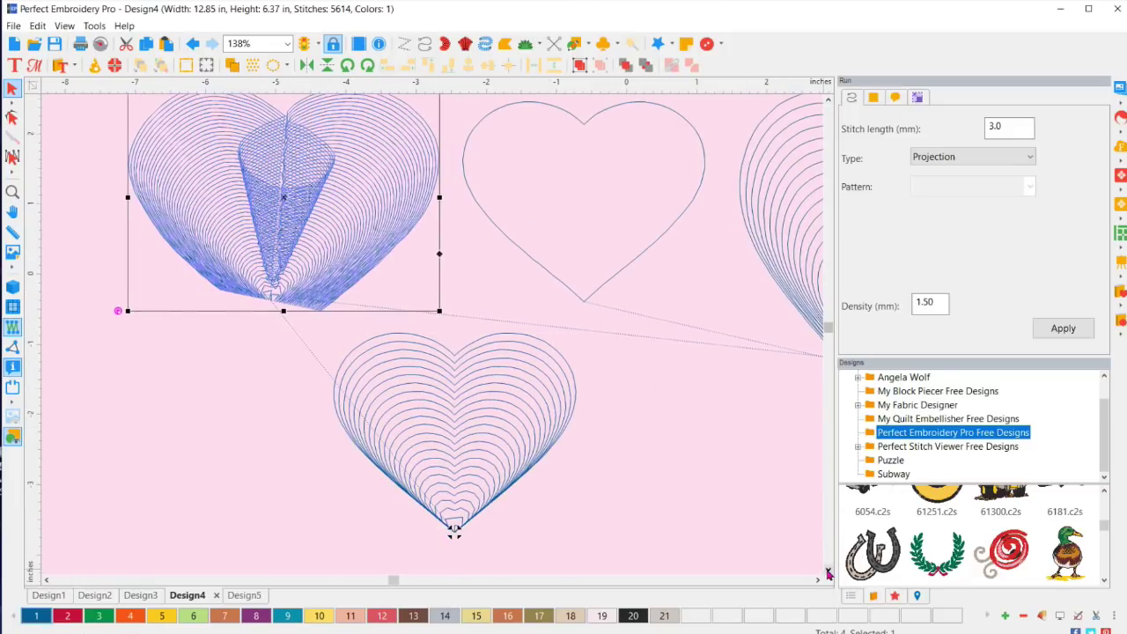
# Step: Undo the density change and the Projection stitch type on the duplicate heart
pyautogui.click(507, 396)
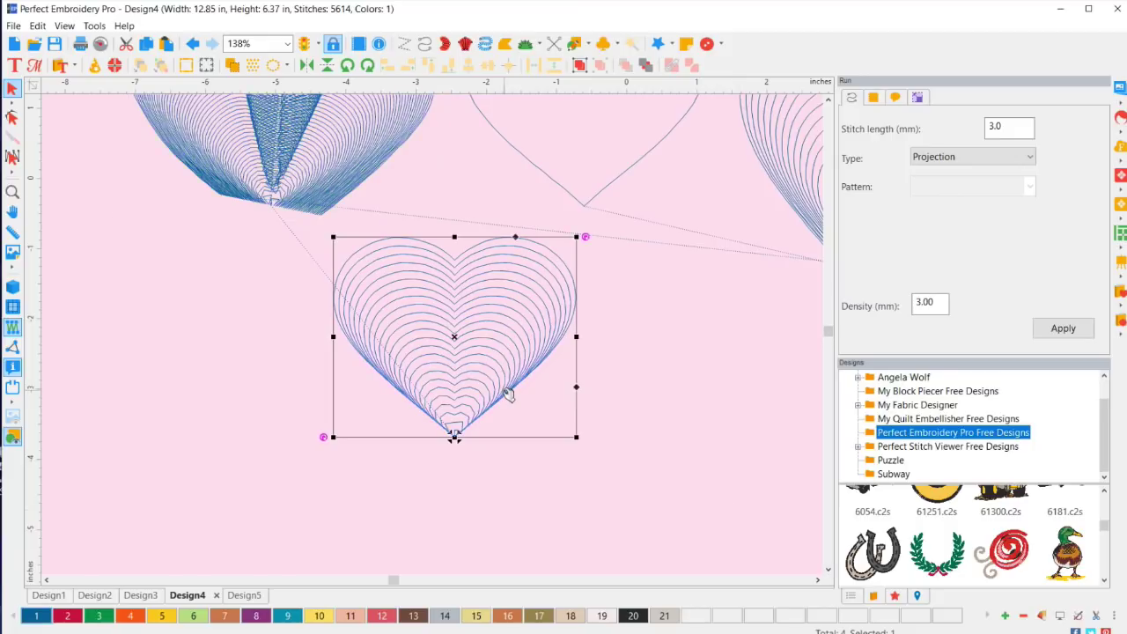
pyautogui.hotkey('ctrl', 'z')
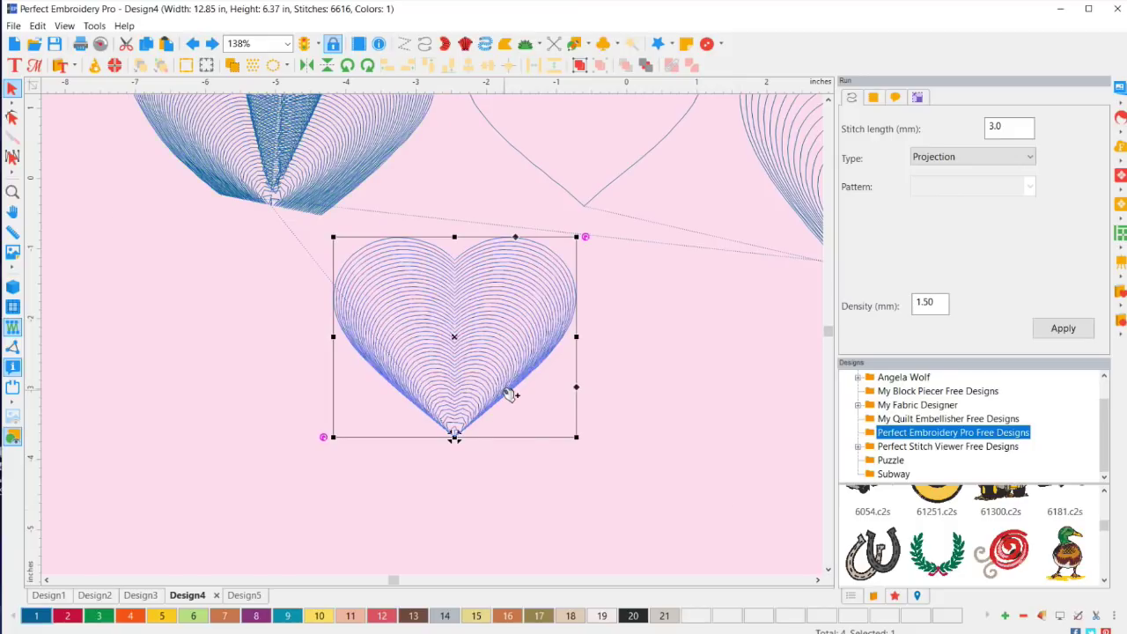
pyautogui.hotkey('ctrl', 'z')
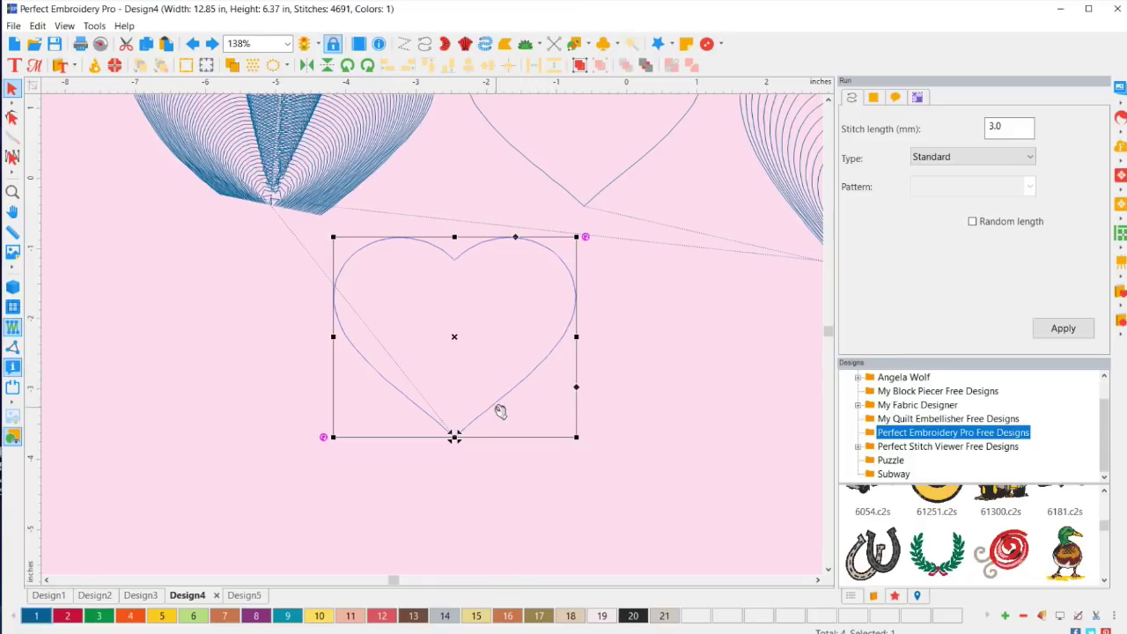
# Step: Edit the duplicate heart's outline and split the line at the two points on either side of the bottom tip
pyautogui.click(12, 116)
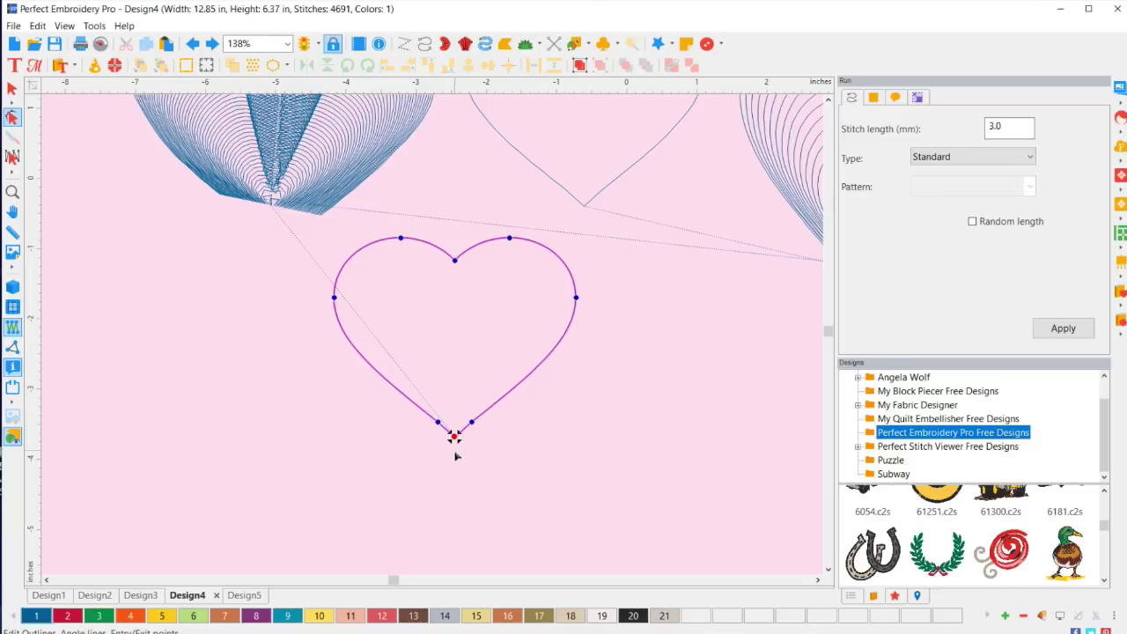
pyautogui.scroll(4, 456, 456)
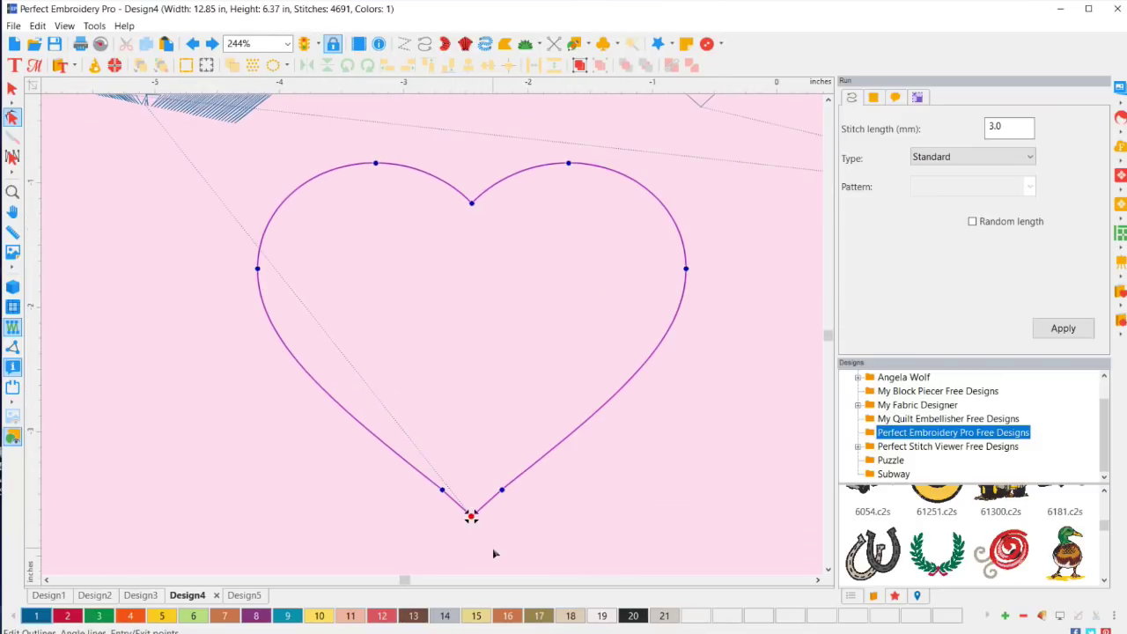
pyautogui.rightClick(442, 495)
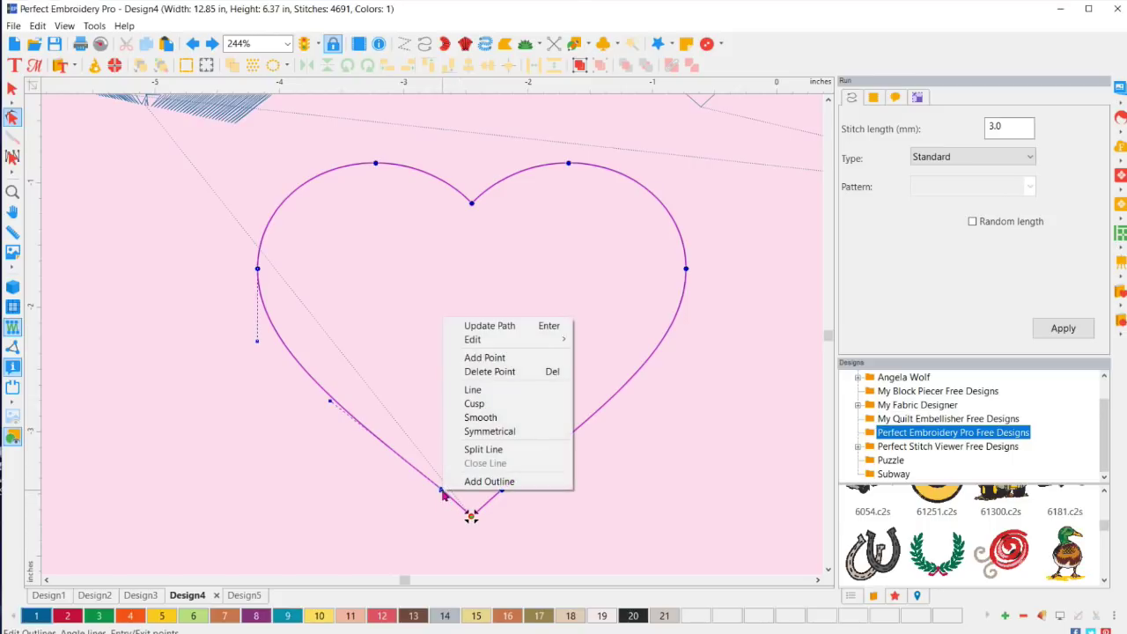
pyautogui.click(509, 450)
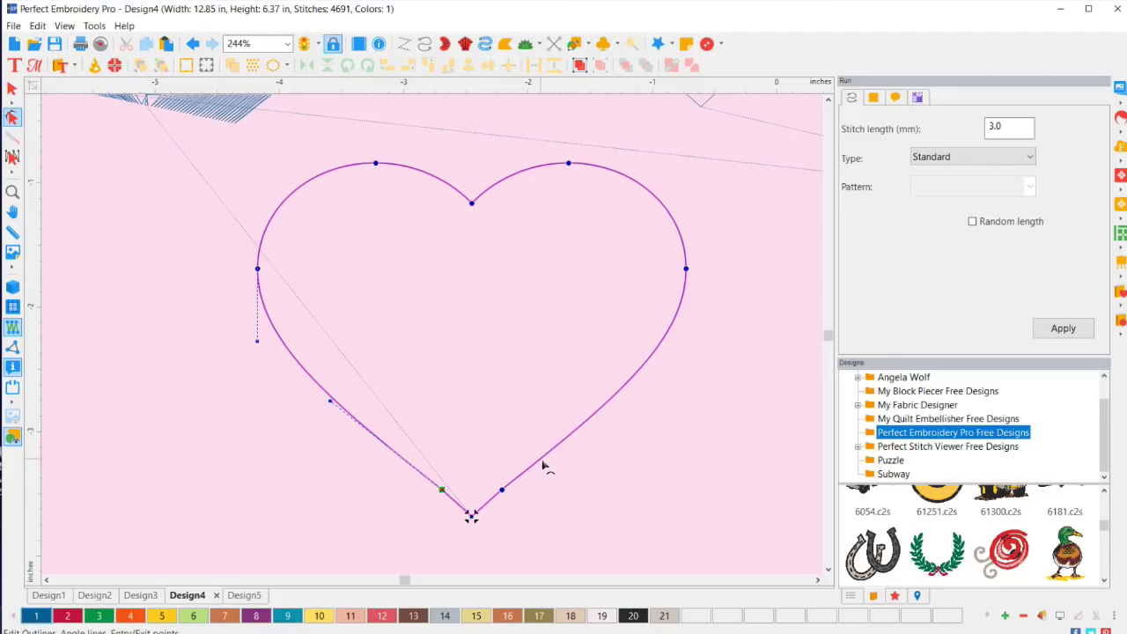
pyautogui.rightClick(503, 494)
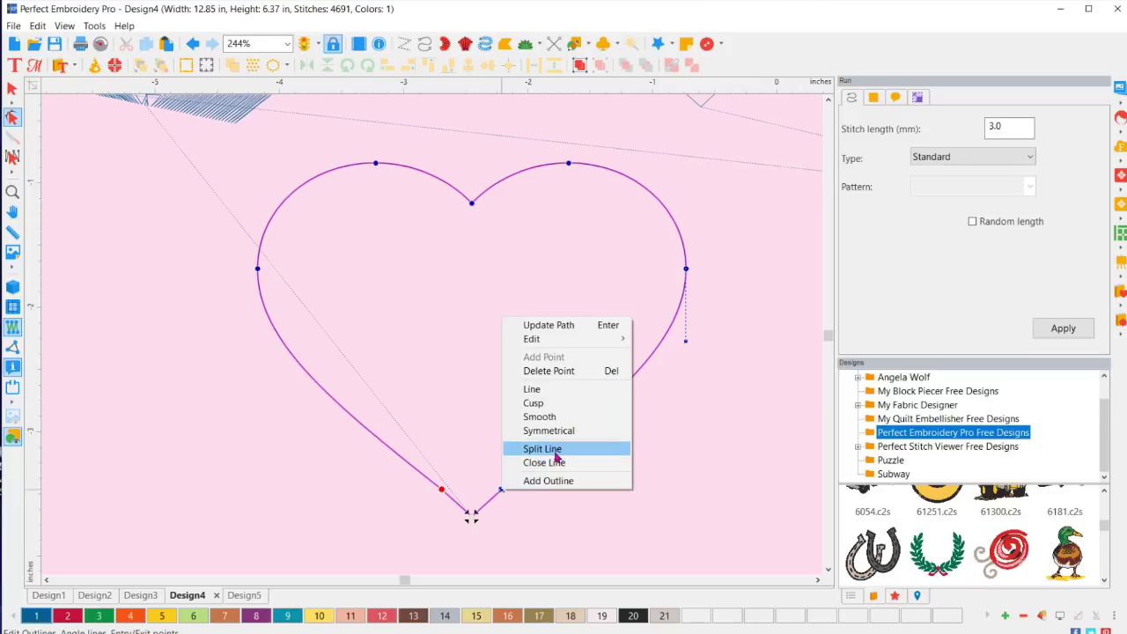
pyautogui.click(555, 450)
# Step: Pull the split-off V-shaped tip below the heart and delete it, leaving the heart open at the bottom
pyautogui.click(12, 88)
pyautogui.moveTo(477, 518); pyautogui.dragTo(507, 575)
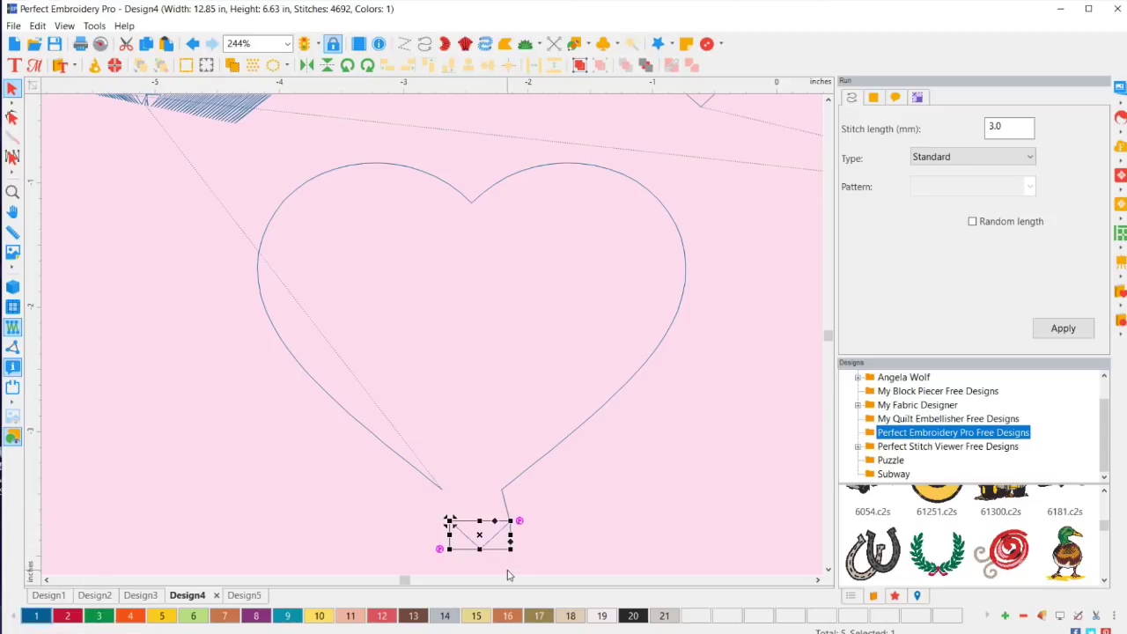
pyautogui.press('Delete')
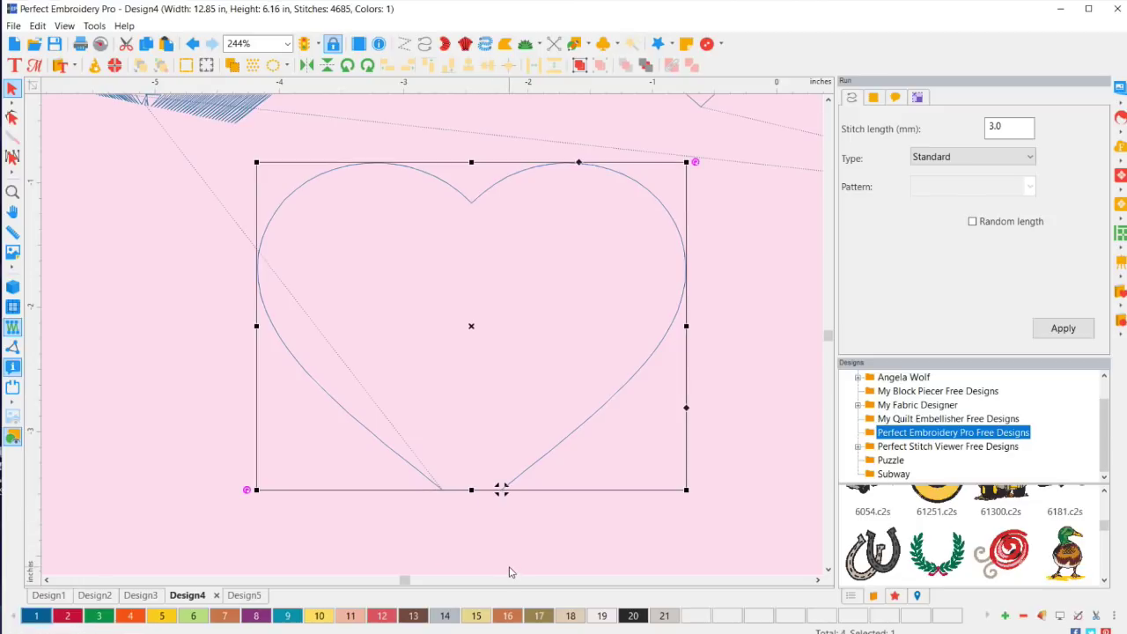
pyautogui.click(738, 418)
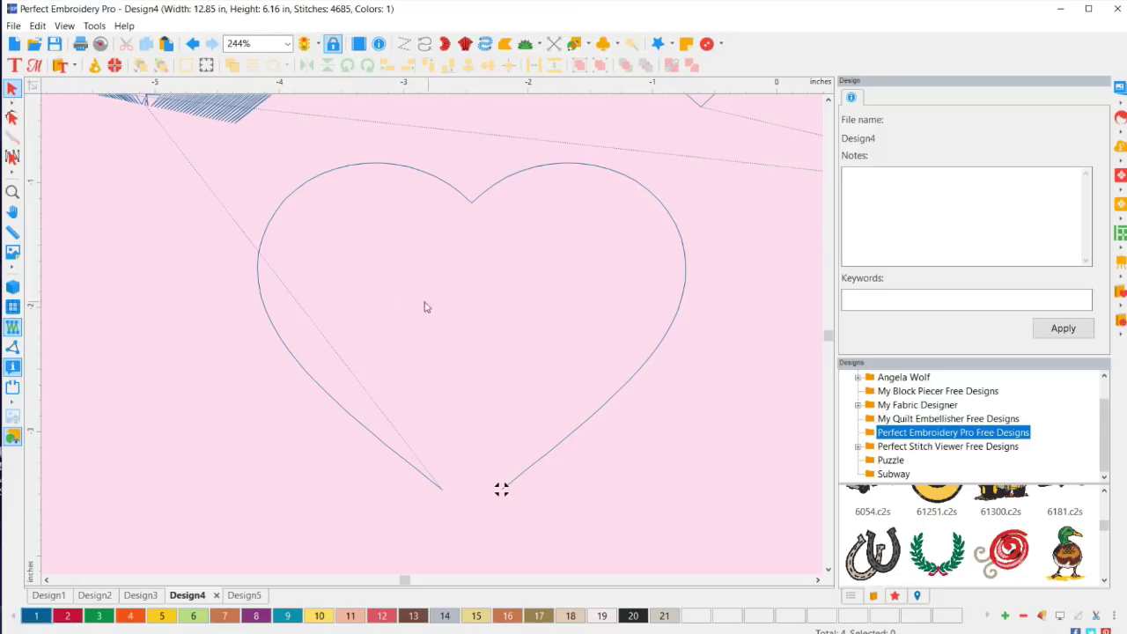
# Step: Apply the Projection run type to the open heart and set its density to 3.00 mm
pyautogui.click(548, 457)
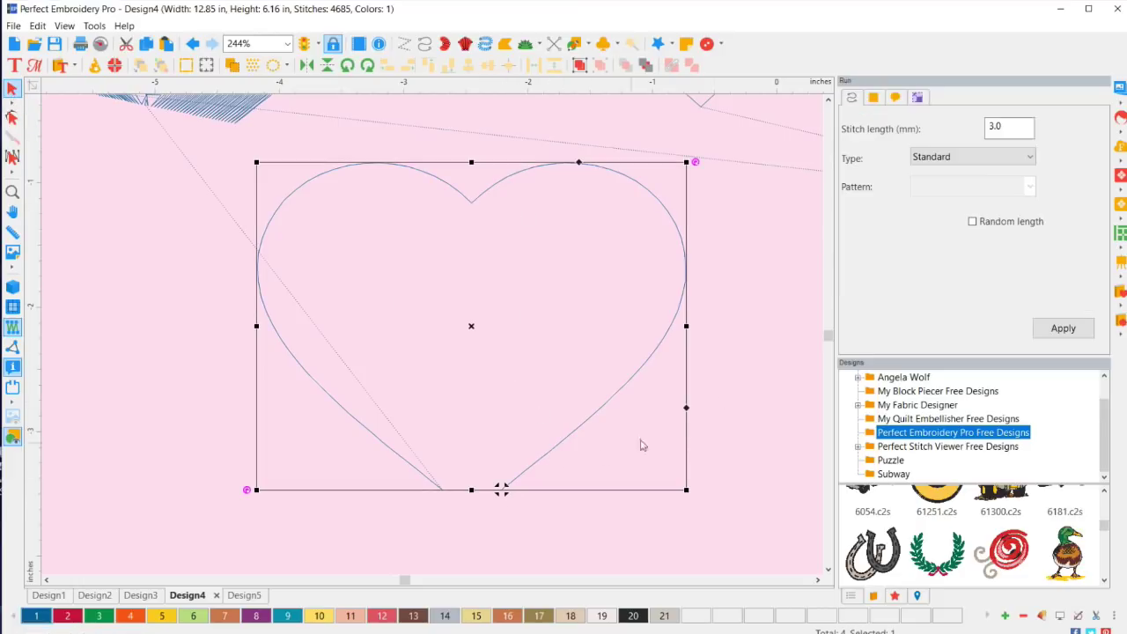
pyautogui.click(978, 157)
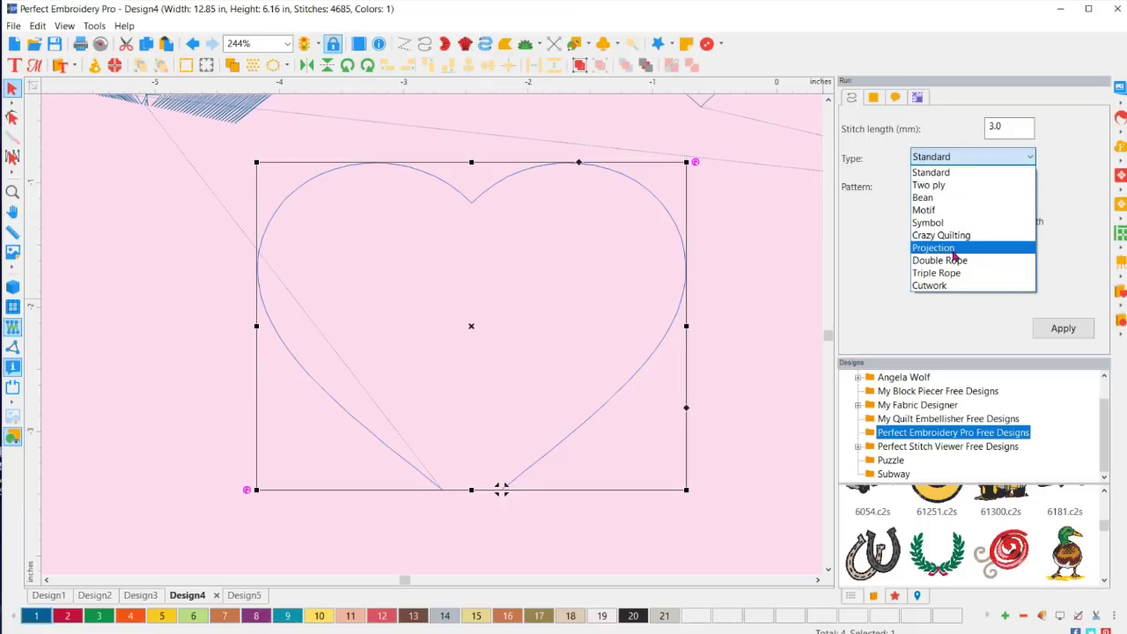
pyautogui.click(1004, 247)
pyautogui.click(1063, 330)
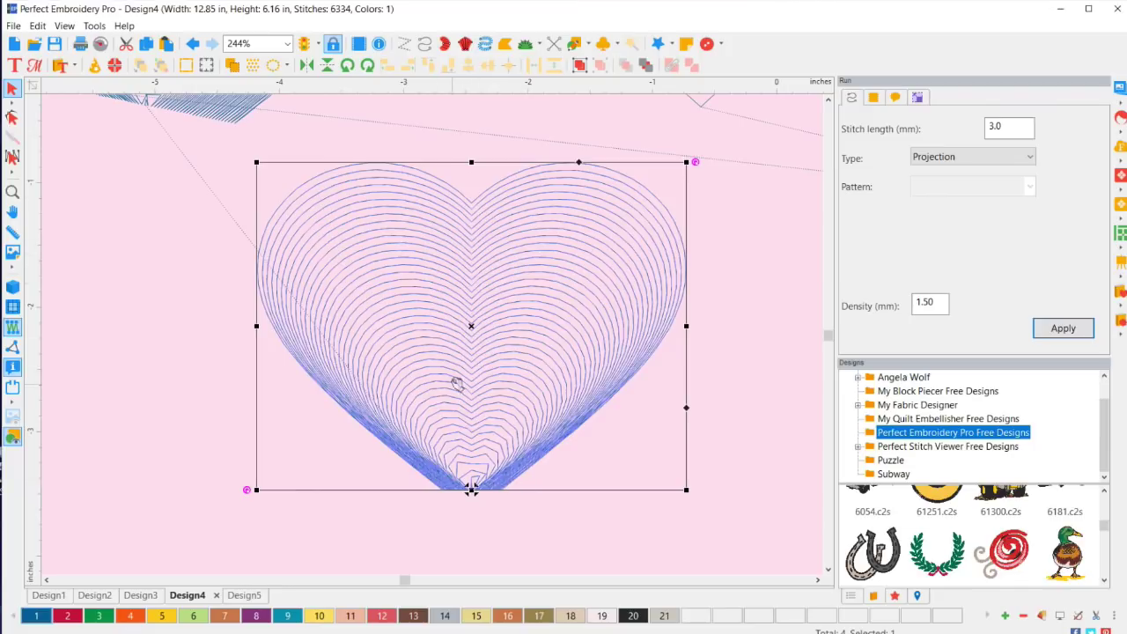
pyautogui.moveTo(942, 302); pyautogui.dragTo(909, 308)
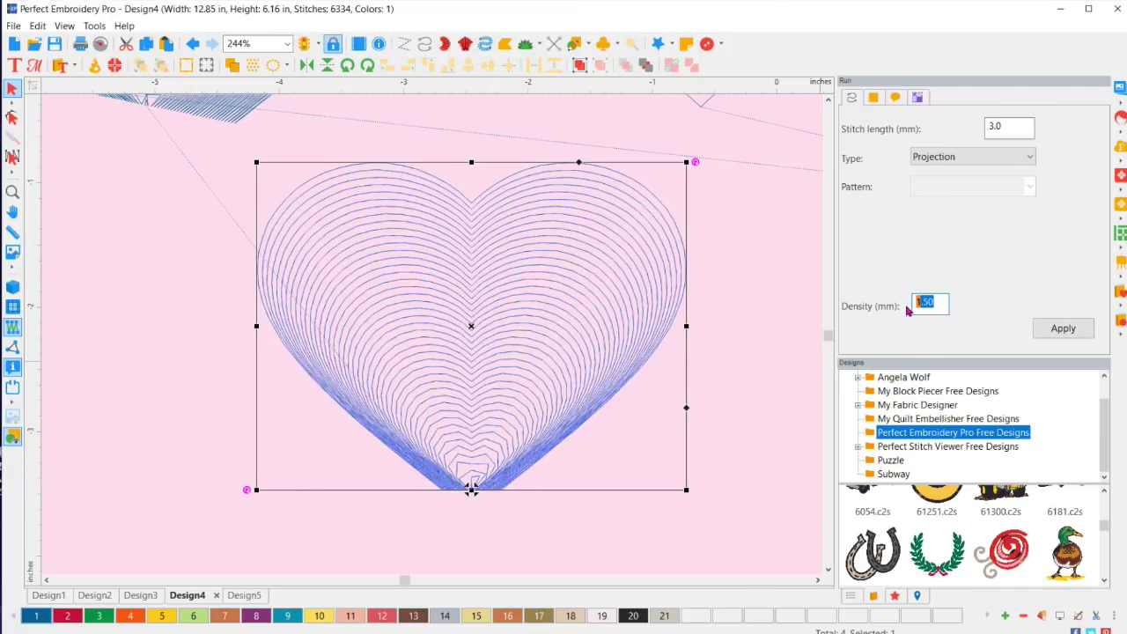
pyautogui.write('3')
pyautogui.press('Return')
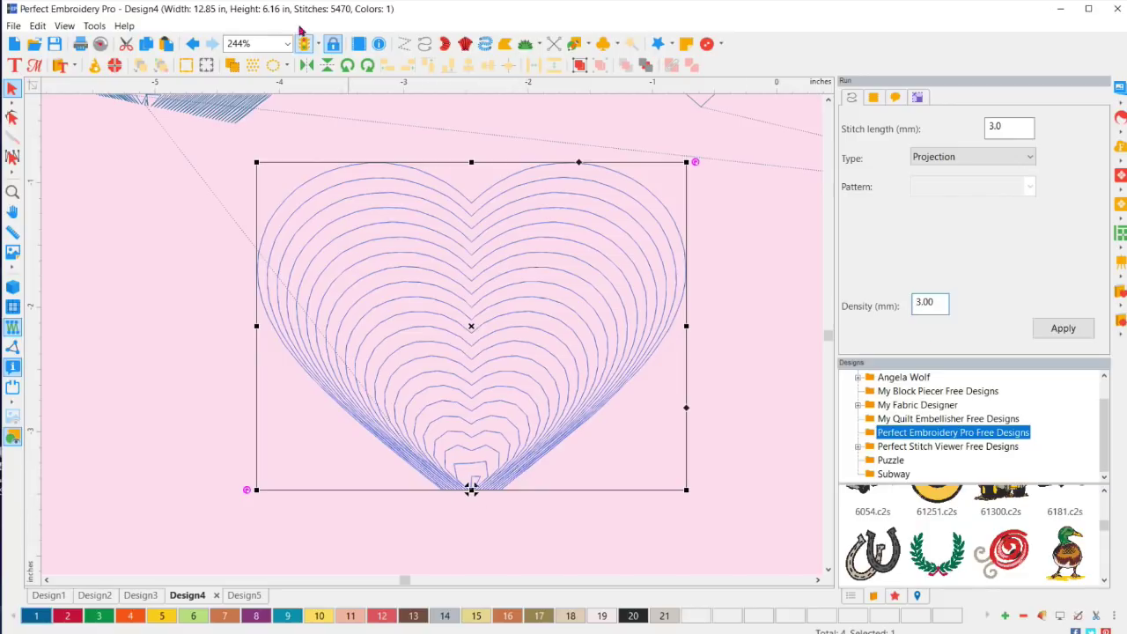
# Step: Start a Standard run line at the heart's lower left end and trace the outer edge up and over the left lobe
pyautogui.click(424, 44)
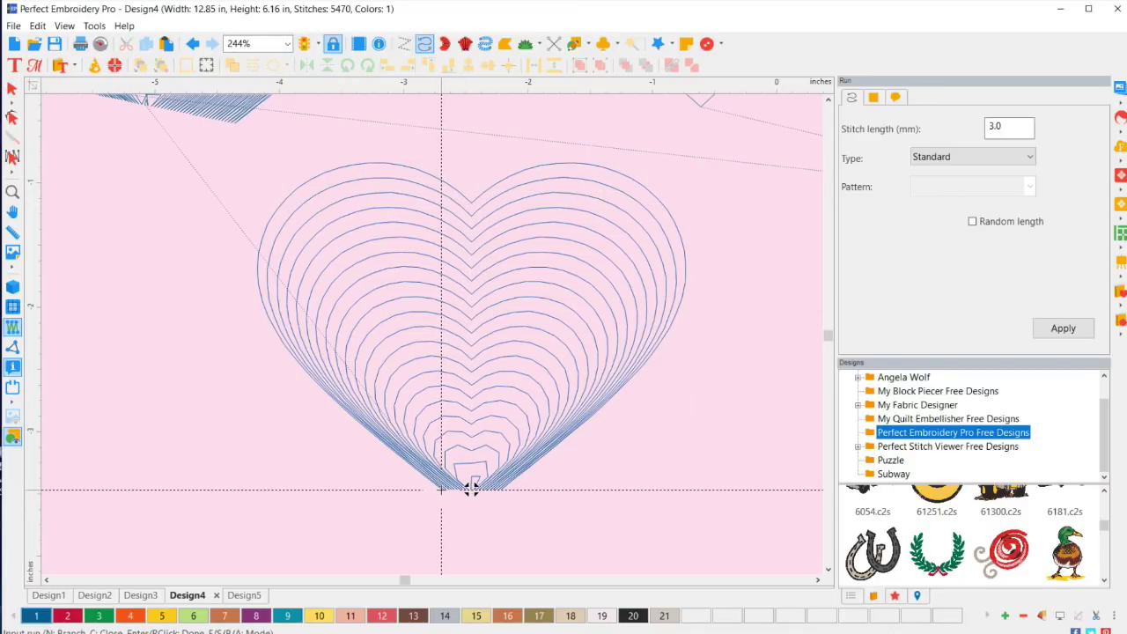
pyautogui.click(441, 489)
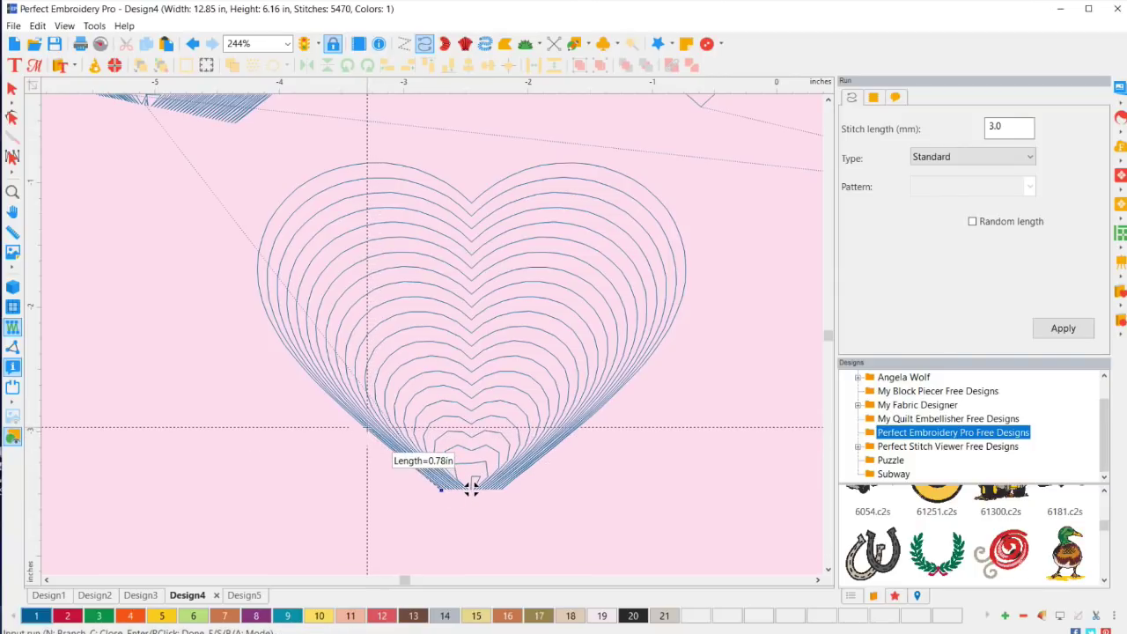
pyautogui.click(367, 428)
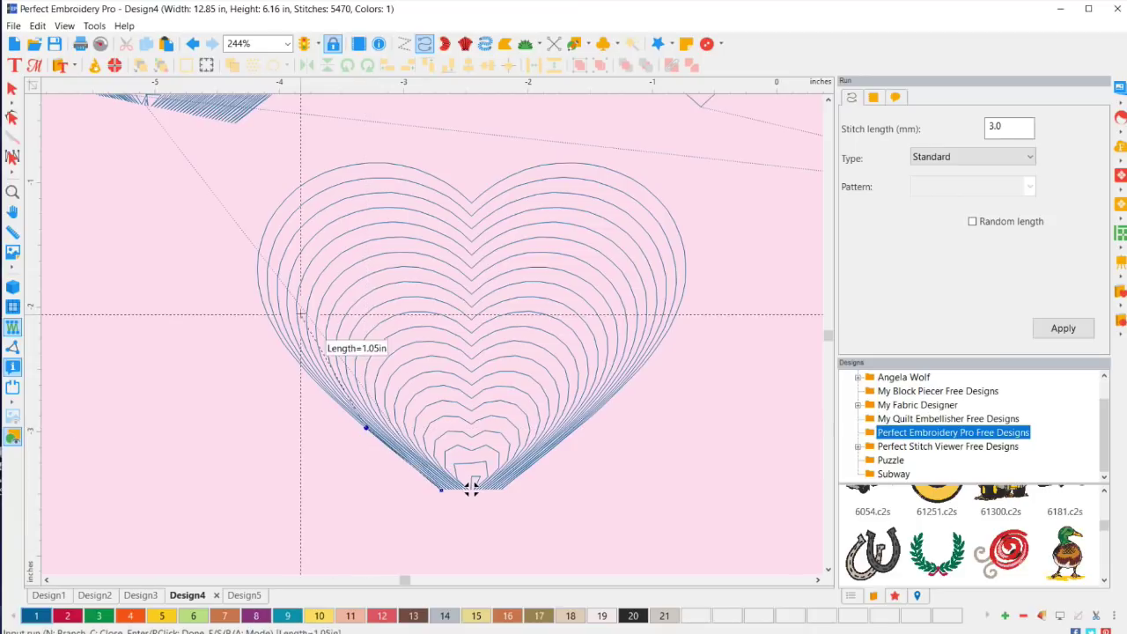
pyautogui.click(272, 329)
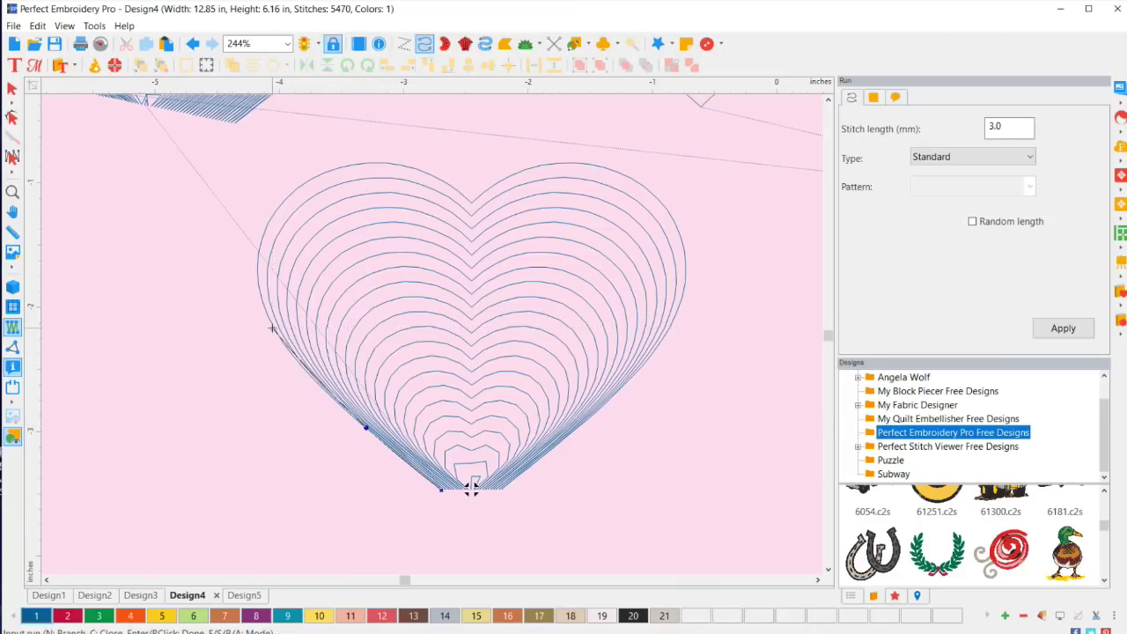
pyautogui.click(285, 202)
pyautogui.click(362, 165)
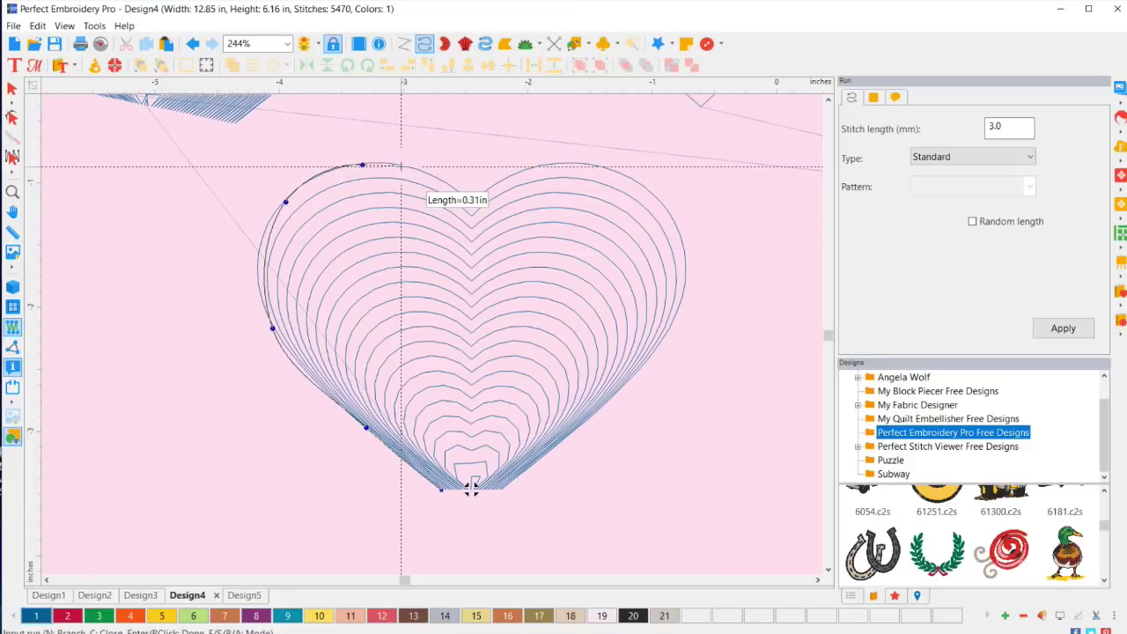
pyautogui.click(402, 166)
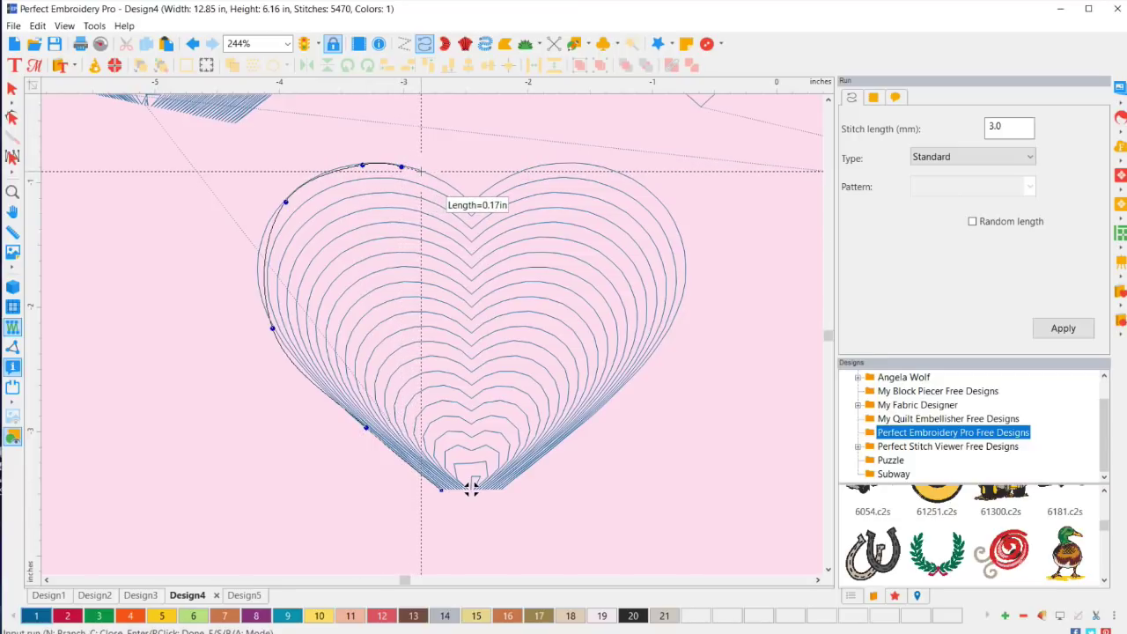
pyautogui.click(421, 170)
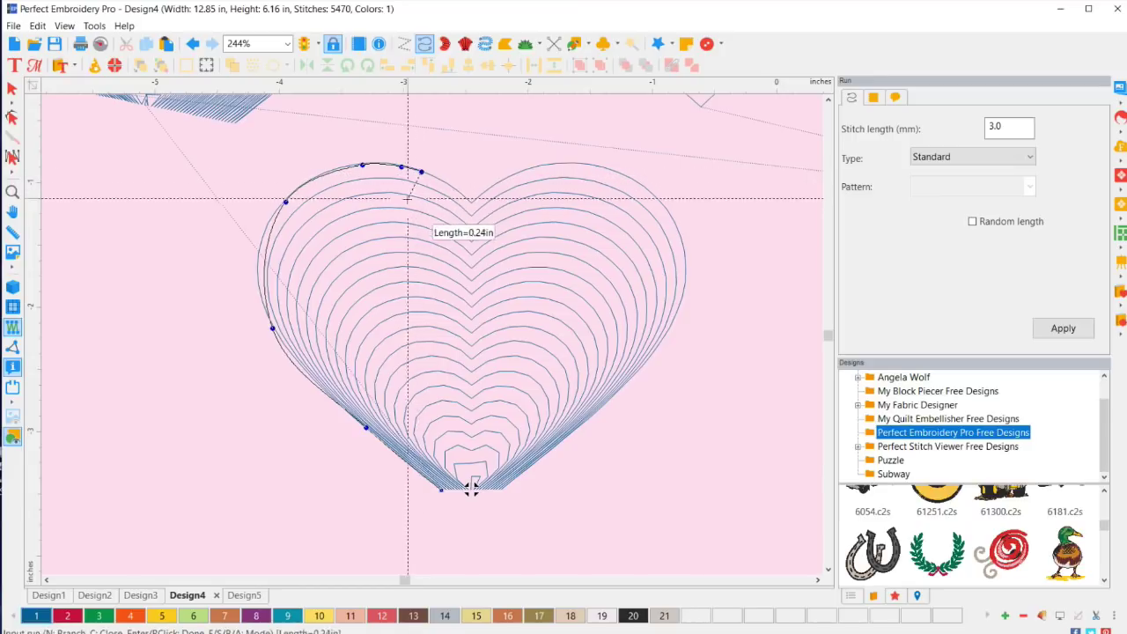
# Step: Continue the run line through an inward dip below the heart's cleft and over the right lobe's outer edge
pyautogui.click(414, 212)
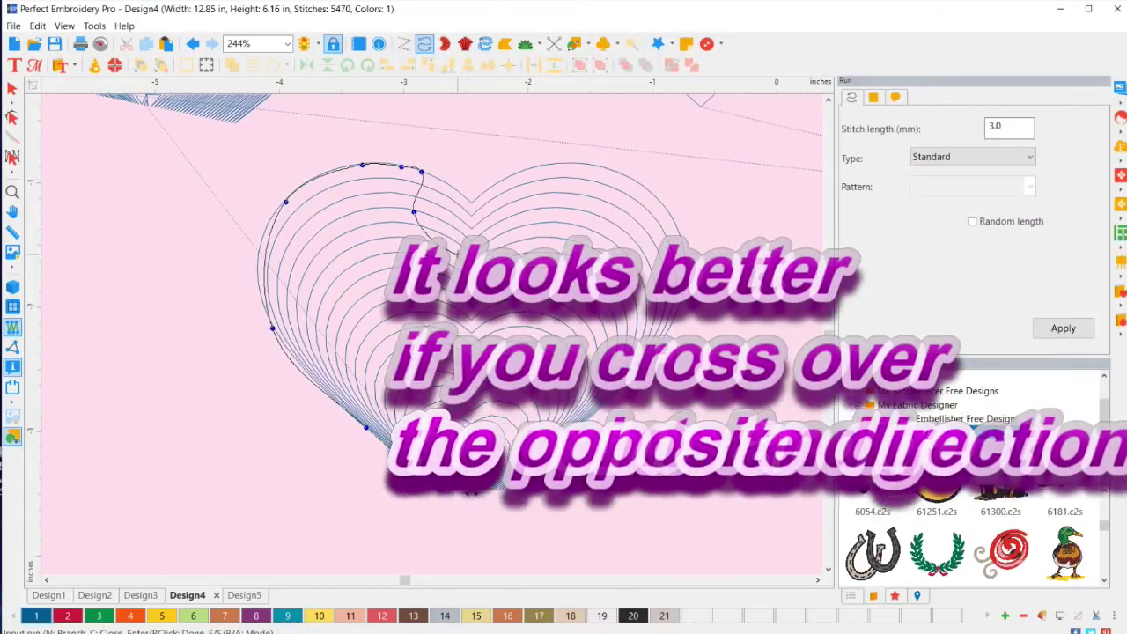
pyautogui.click(500, 245)
pyautogui.click(512, 202)
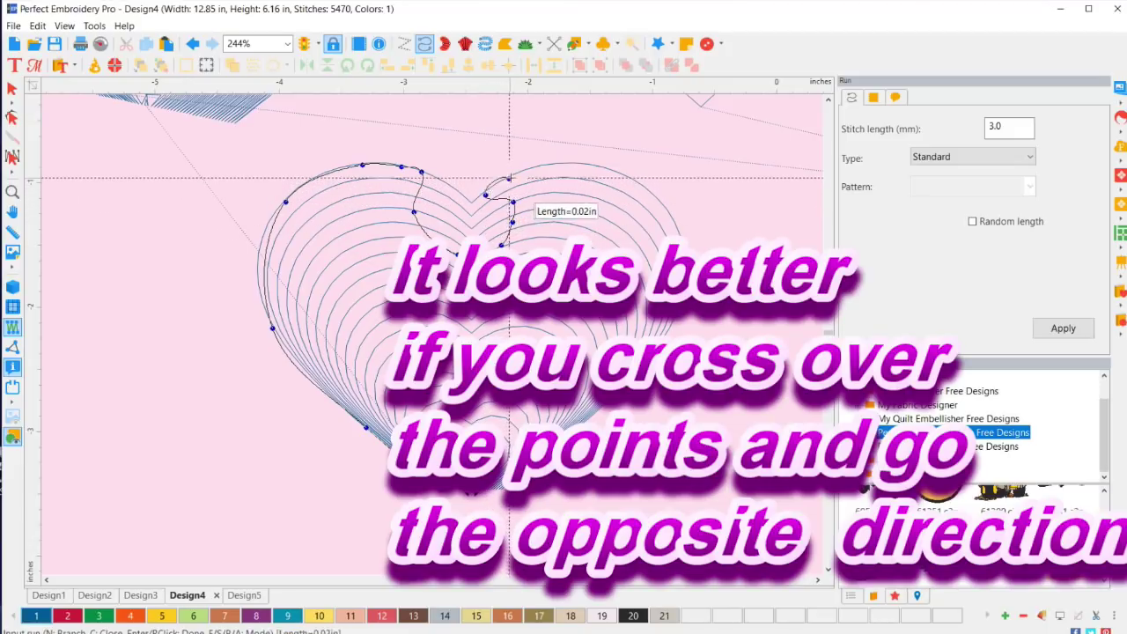
pyautogui.click(579, 165)
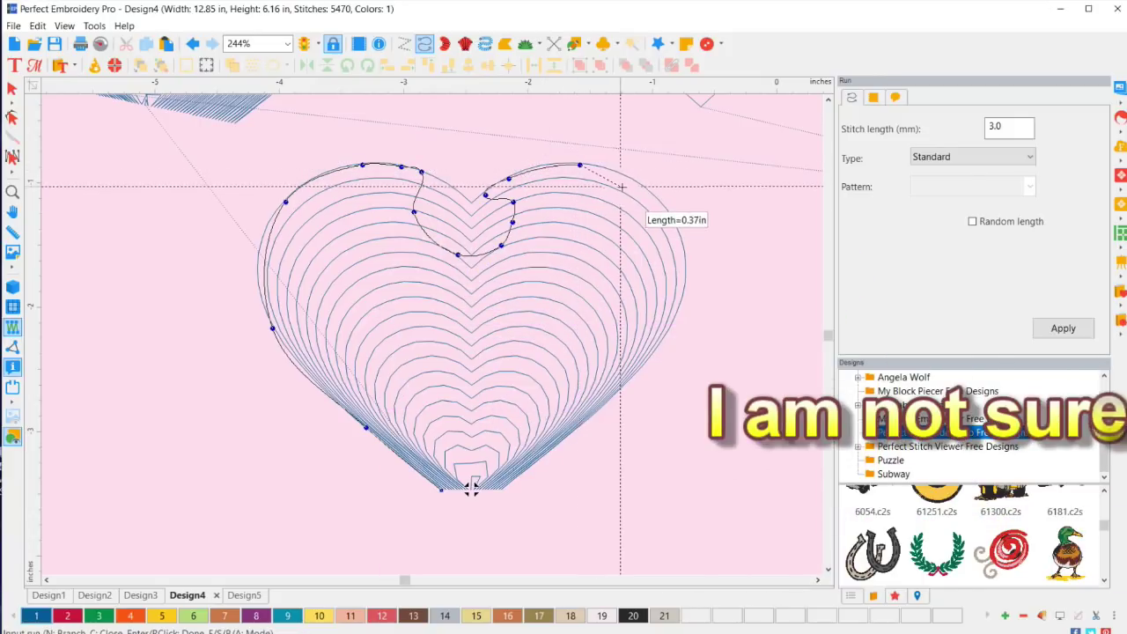
pyautogui.click(649, 193)
pyautogui.click(682, 243)
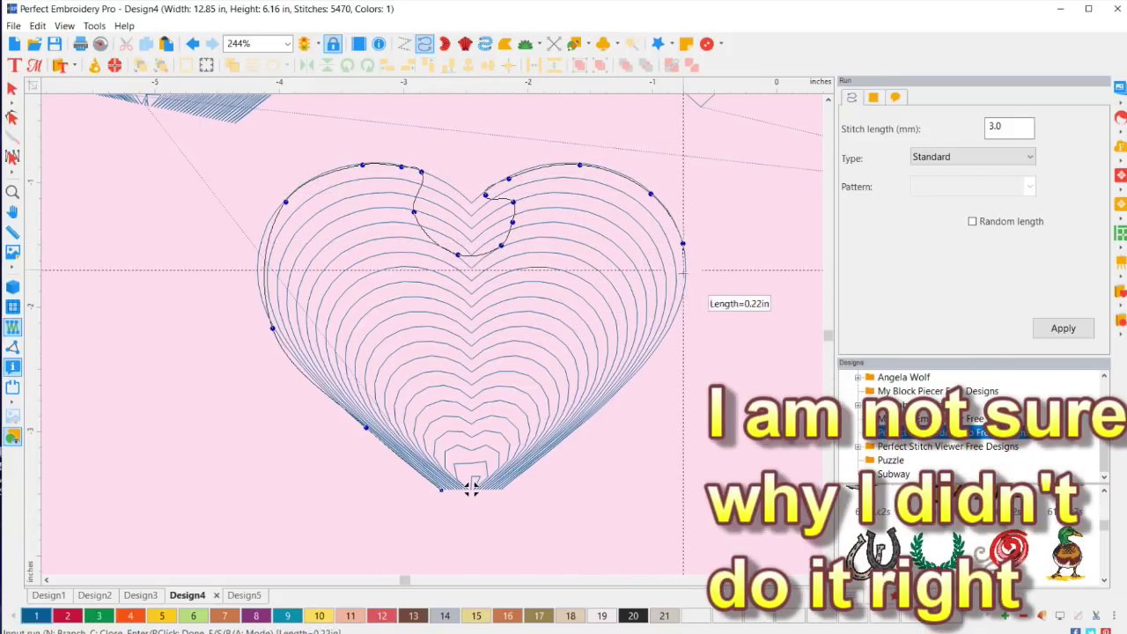
pyautogui.click(680, 302)
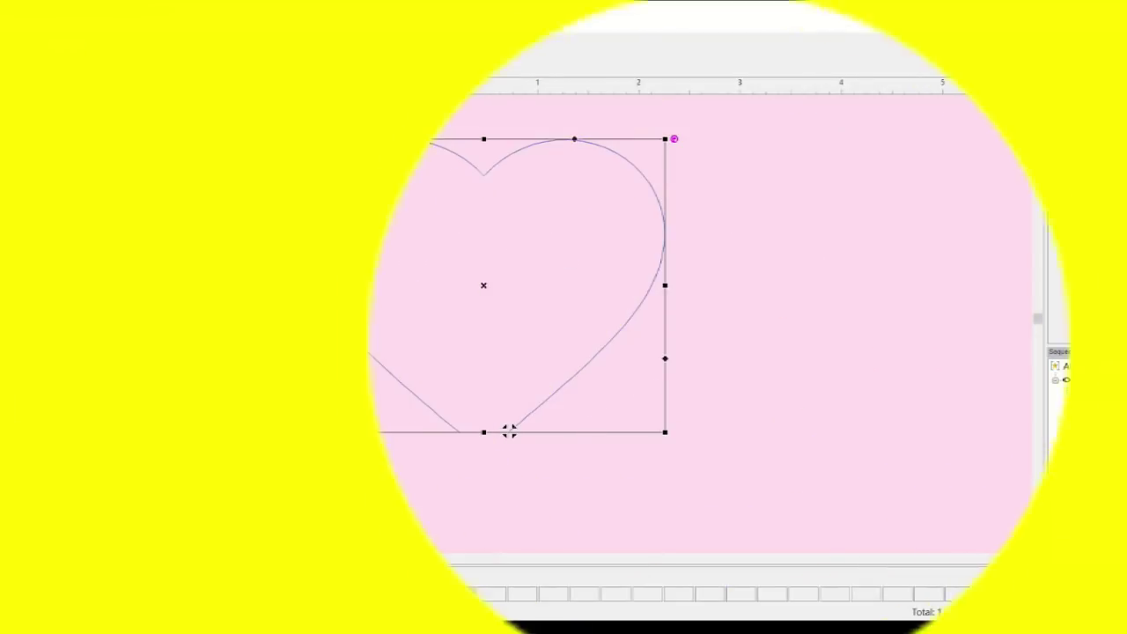
# Step: Start a run line at the plain open heart's lower left end and trace over the left lobe to the cleft
pyautogui.click(220, 44)
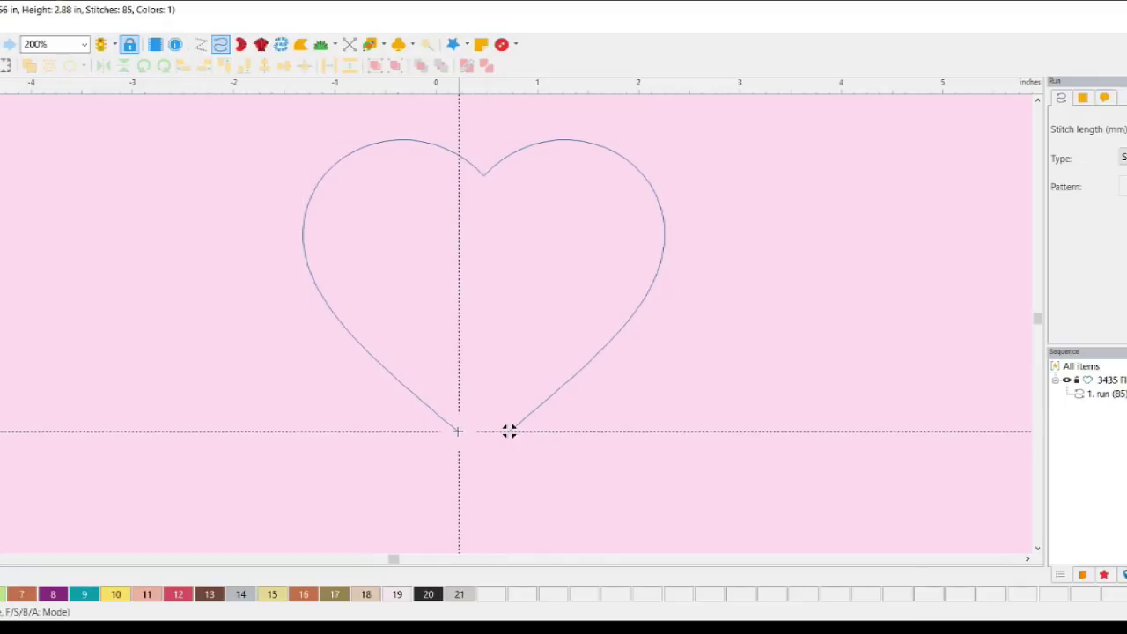
pyautogui.click(457, 432)
pyautogui.click(359, 343)
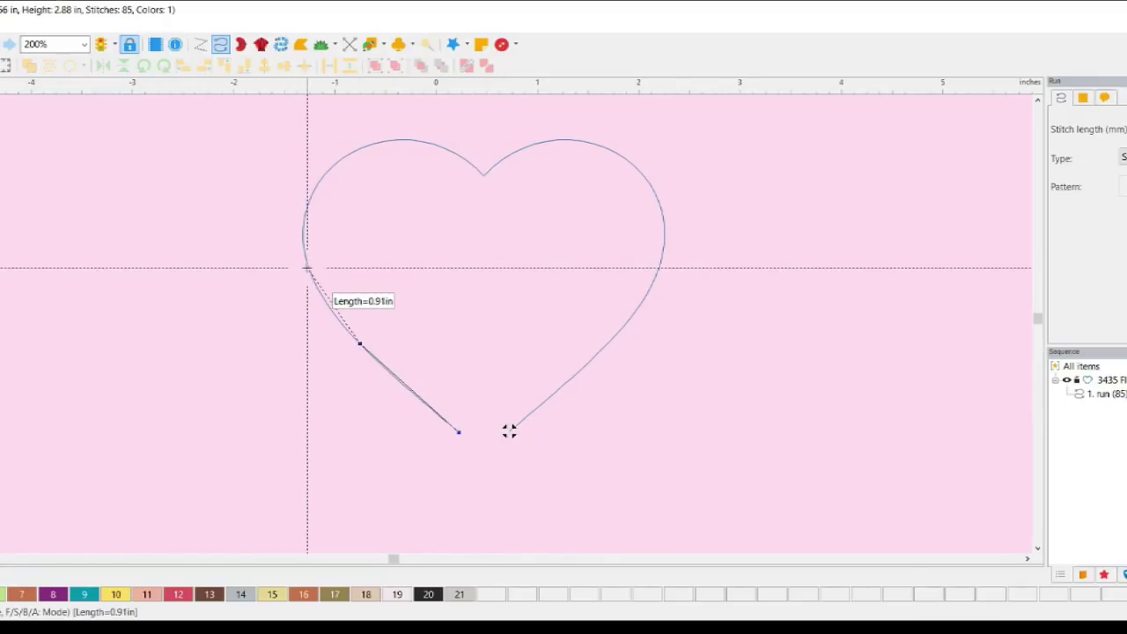
pyautogui.click(322, 179)
pyautogui.click(410, 140)
pyautogui.click(463, 158)
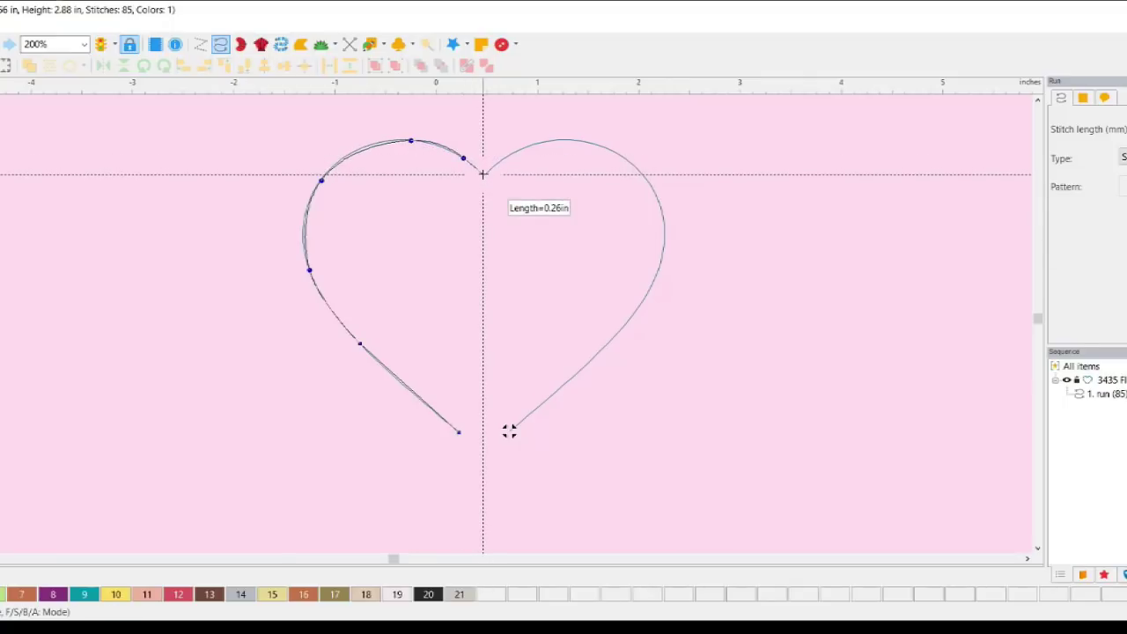
pyautogui.click(483, 174)
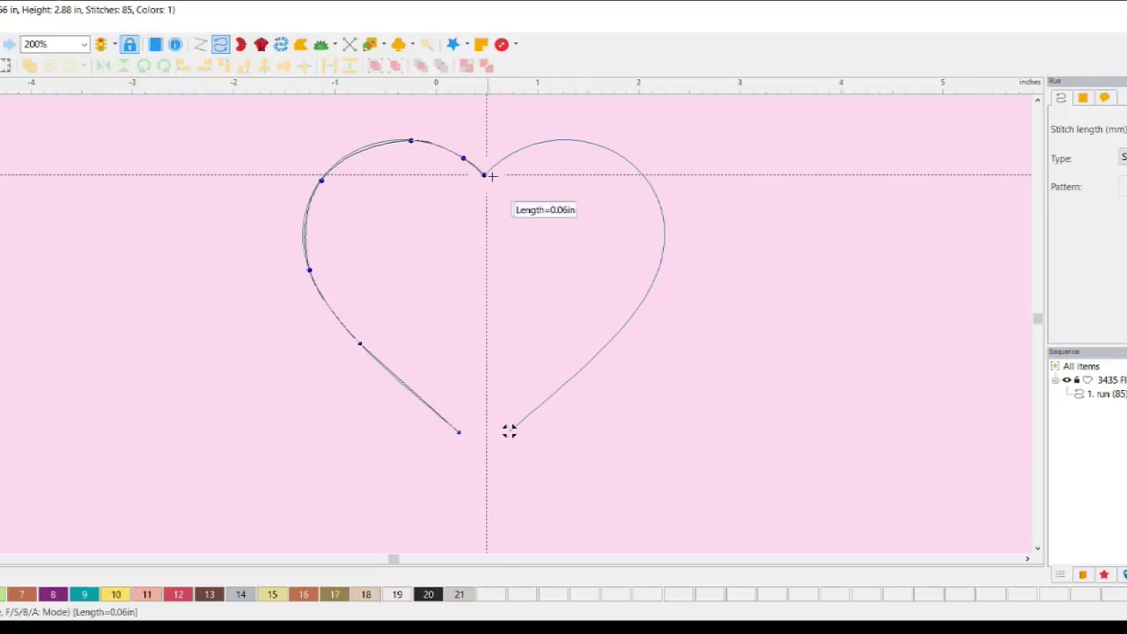
# Step: Continue the line across the cleft into a clockwise loop inside the heart, closing it back at the cleft point
pyautogui.click(521, 215)
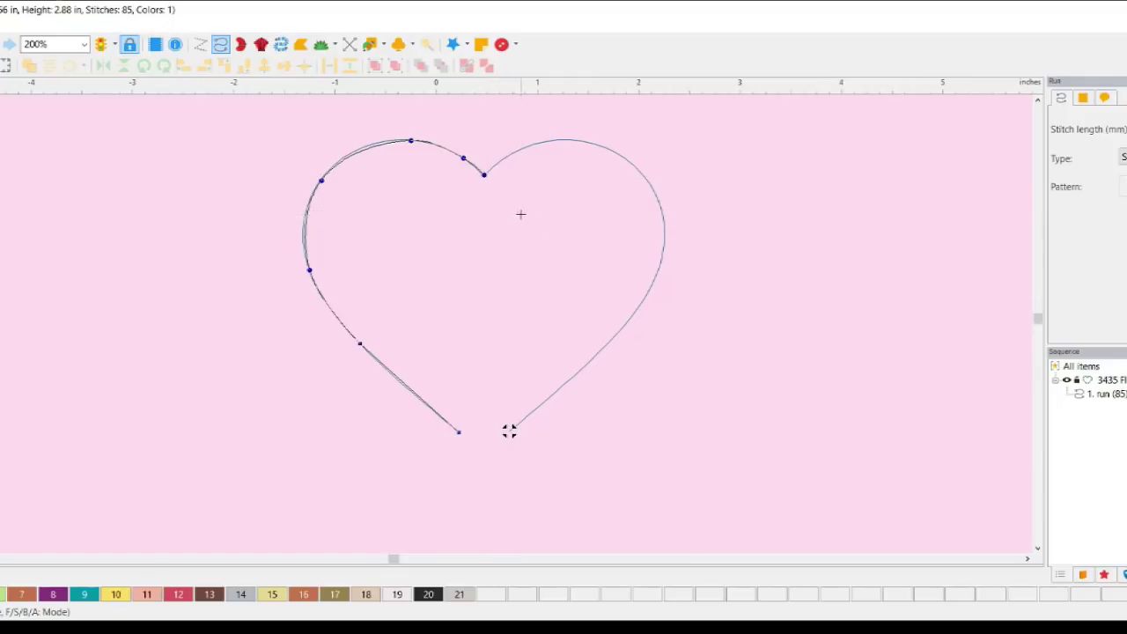
pyautogui.click(480, 259)
pyautogui.click(444, 230)
pyautogui.click(451, 193)
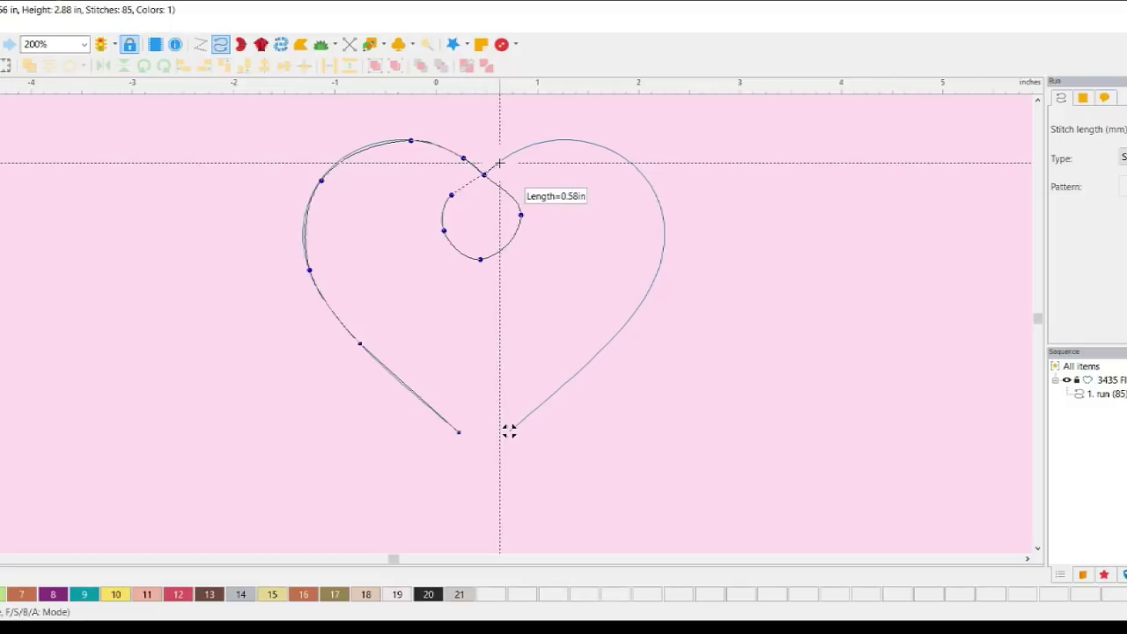
pyautogui.click(499, 163)
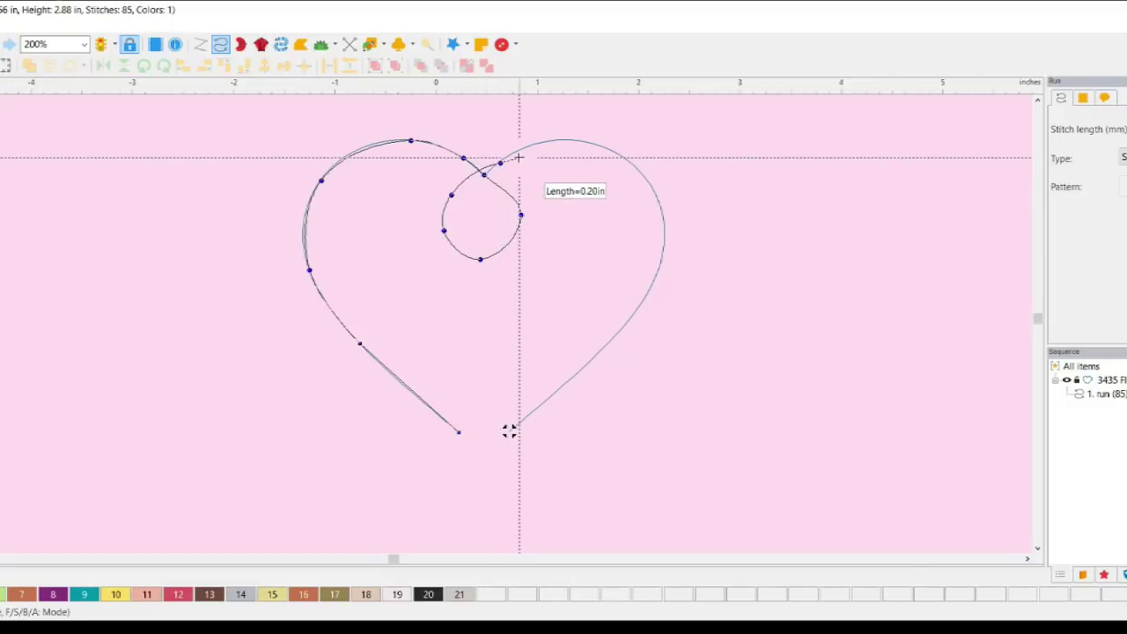
pyautogui.press('BackSpace')
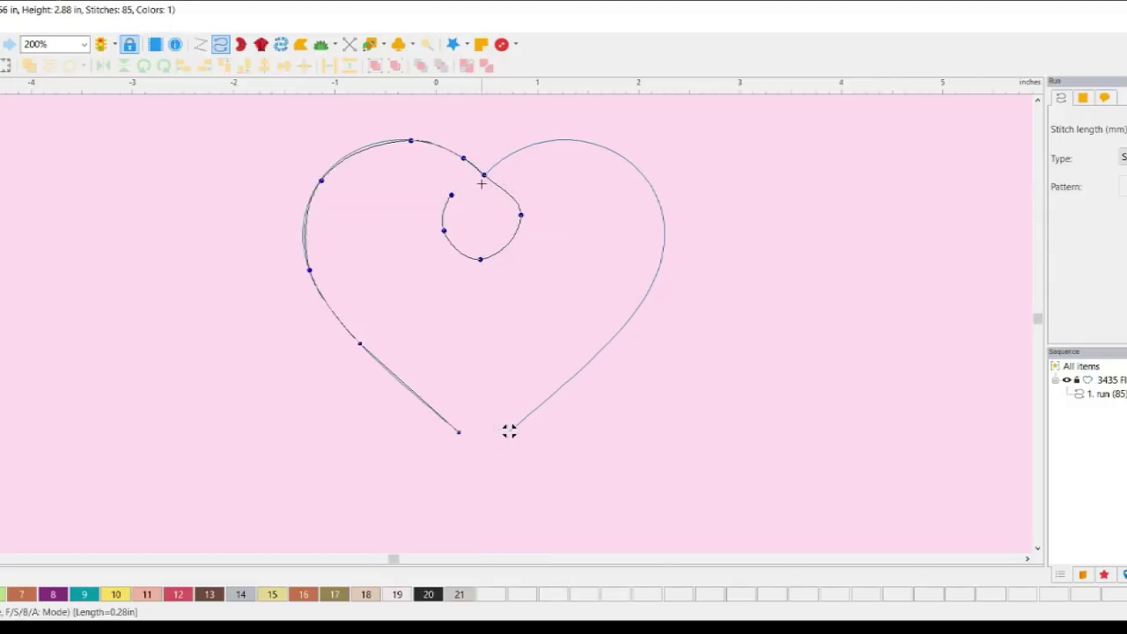
pyautogui.click(483, 174)
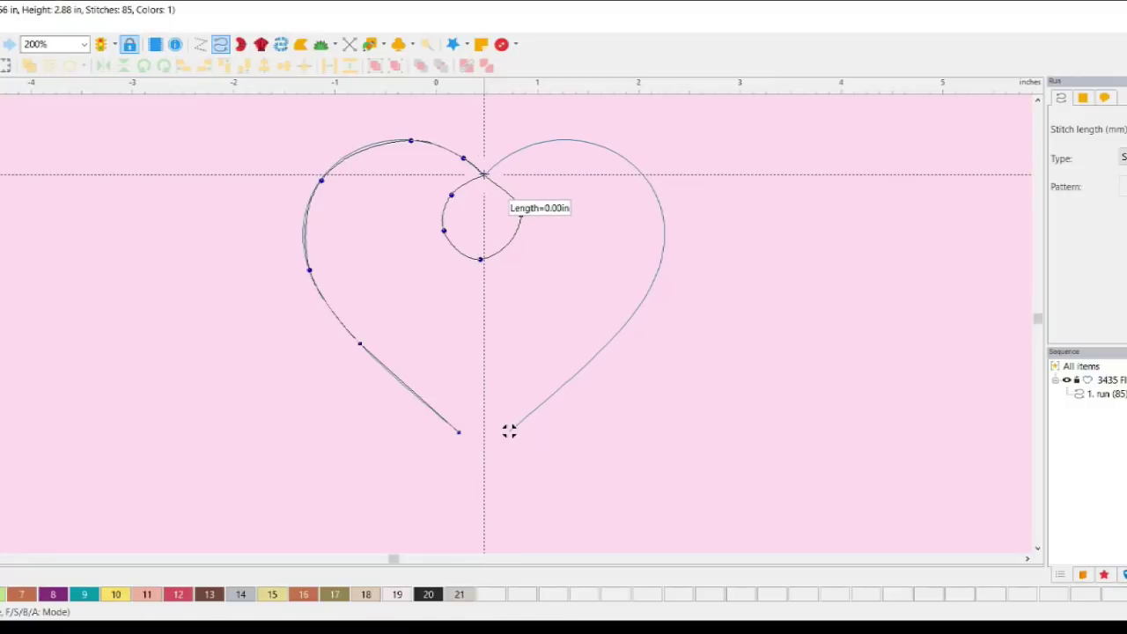
# Step: Trace from the cleft over the right lobe down to the heart's lower right end and finish the run line
pyautogui.click(526, 145)
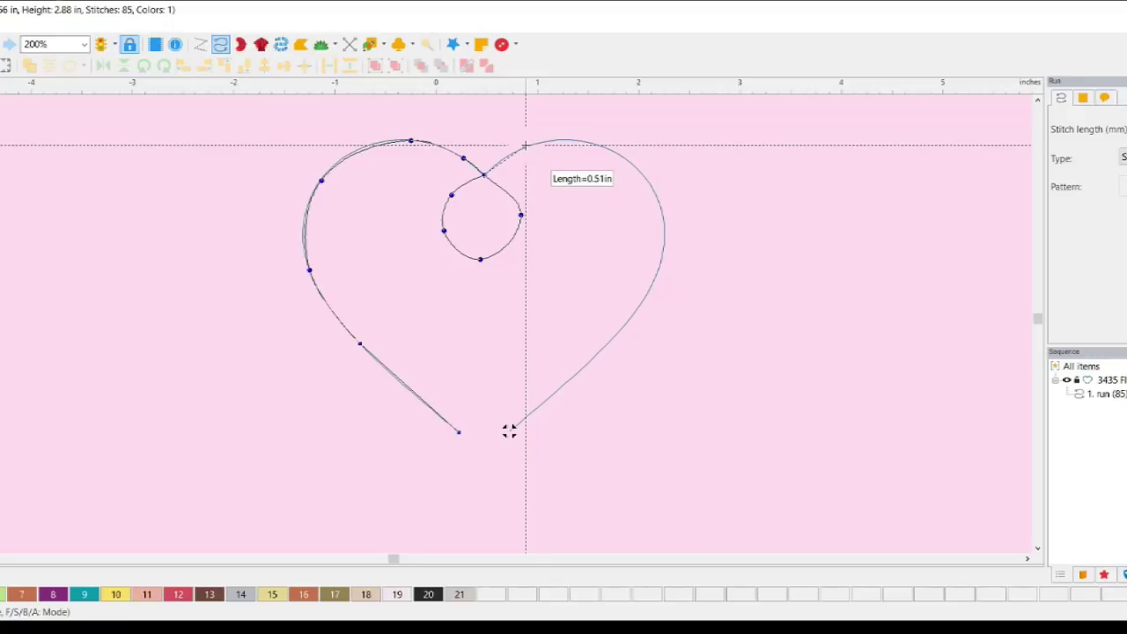
pyautogui.click(581, 141)
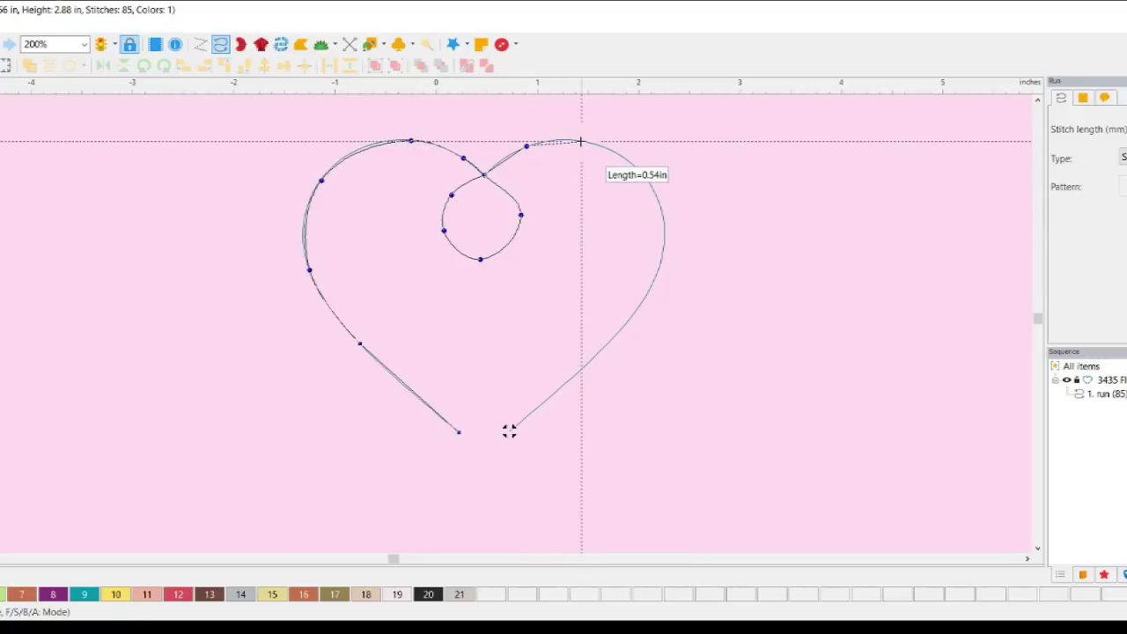
pyautogui.click(641, 171)
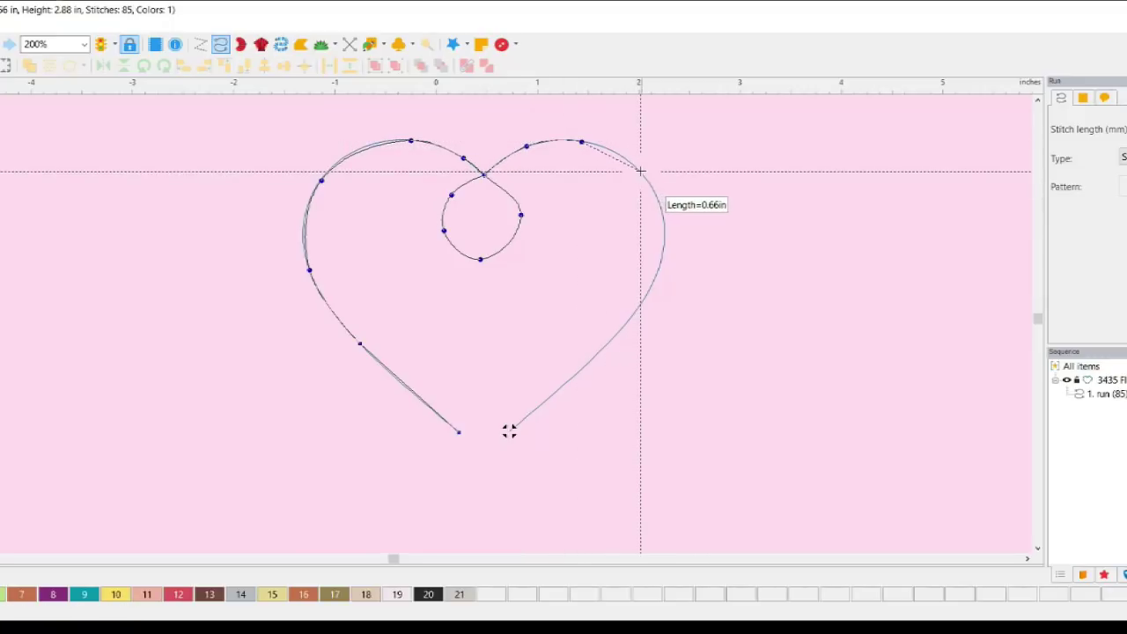
pyautogui.click(663, 251)
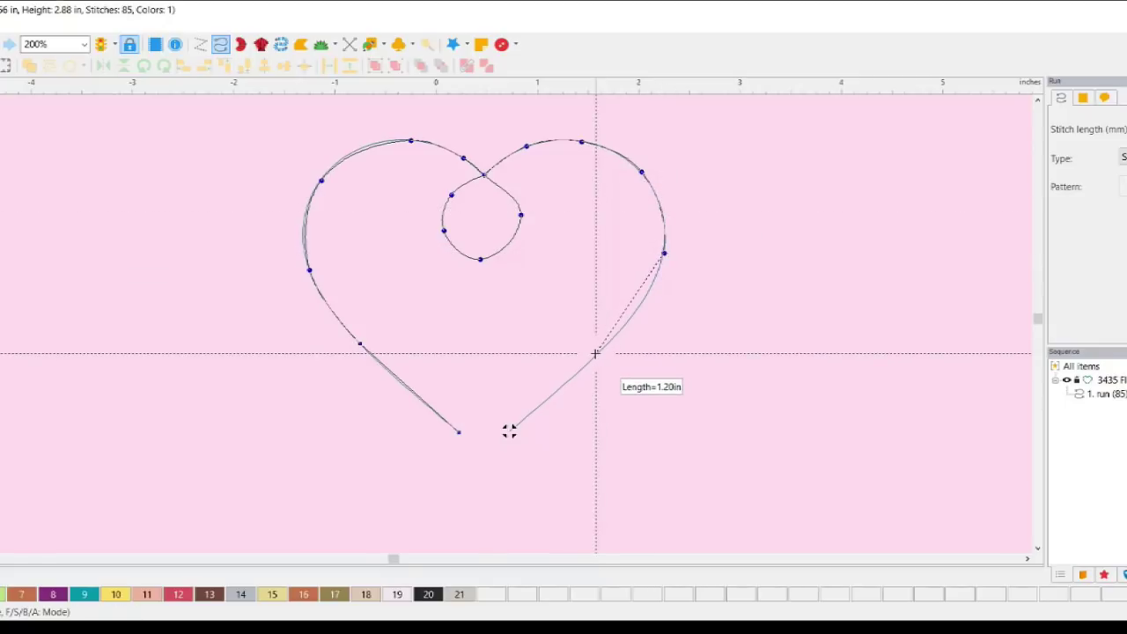
pyautogui.click(597, 354)
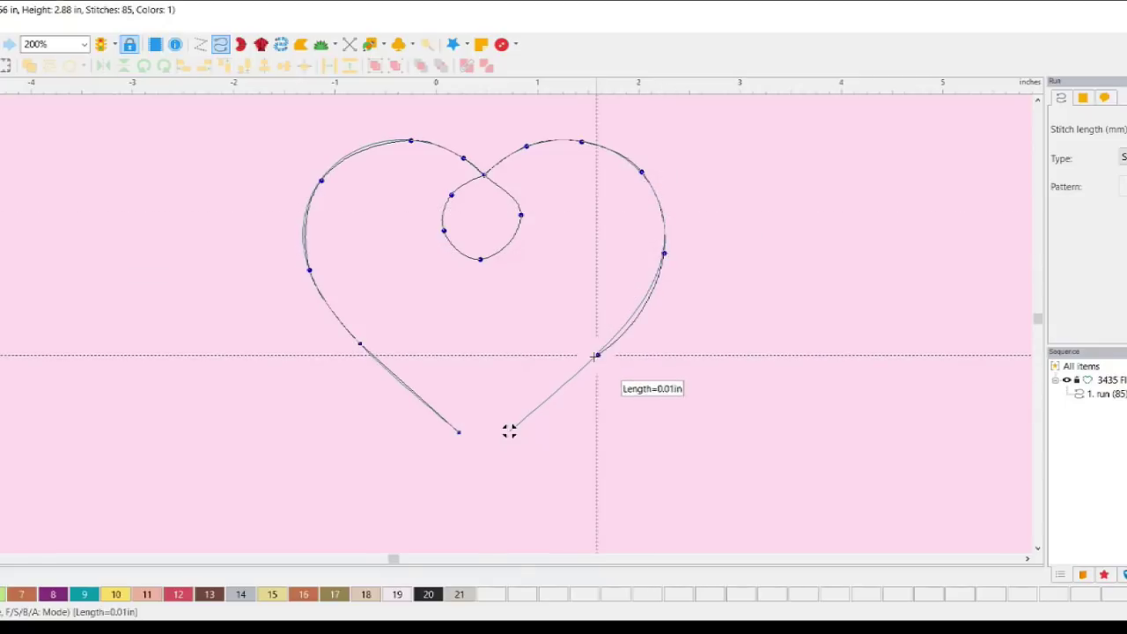
pyautogui.click(509, 430)
pyautogui.press('Return')
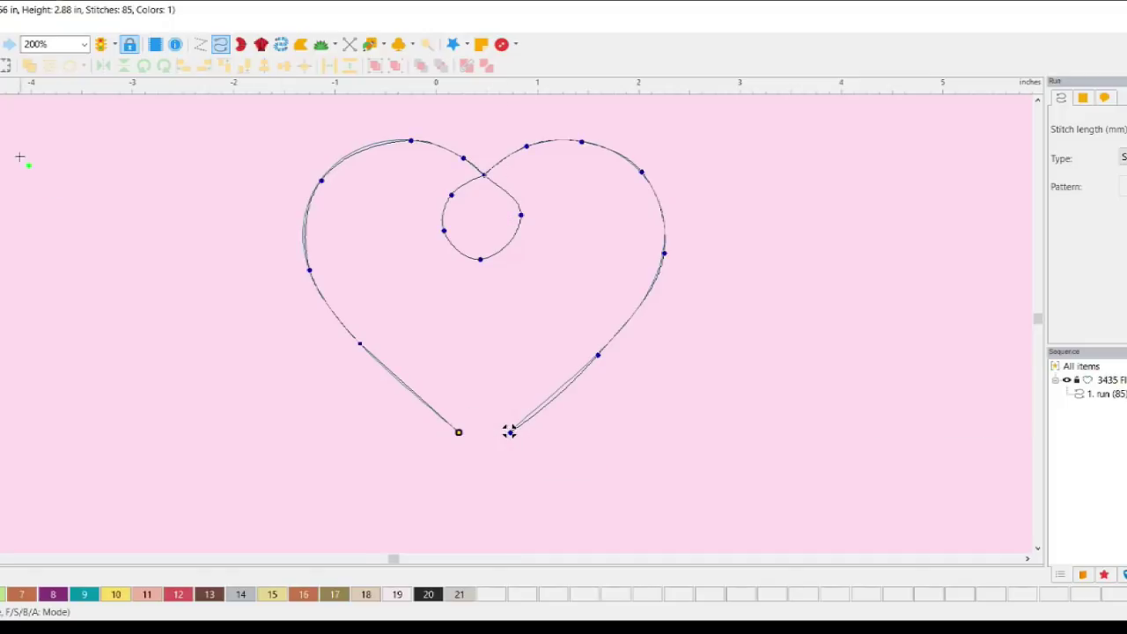
pyautogui.press('Return')
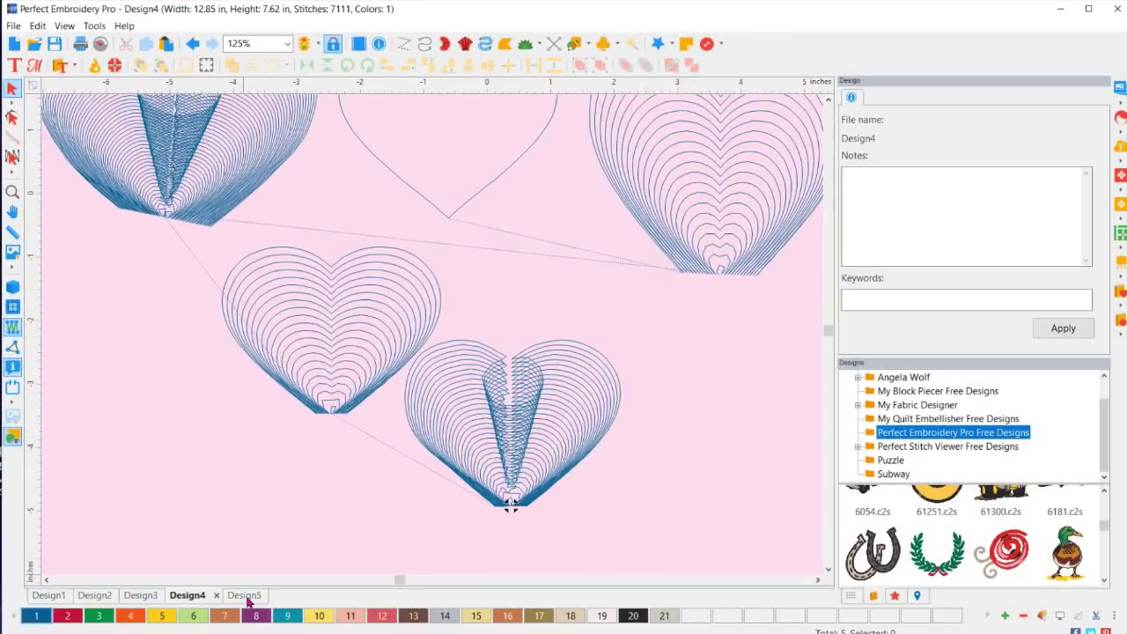
# Step: In Design5, draw a straight-segment run line about 7 in wide with a V-shaped dip near its middle, above the three wavy lines
pyautogui.click(245, 595)
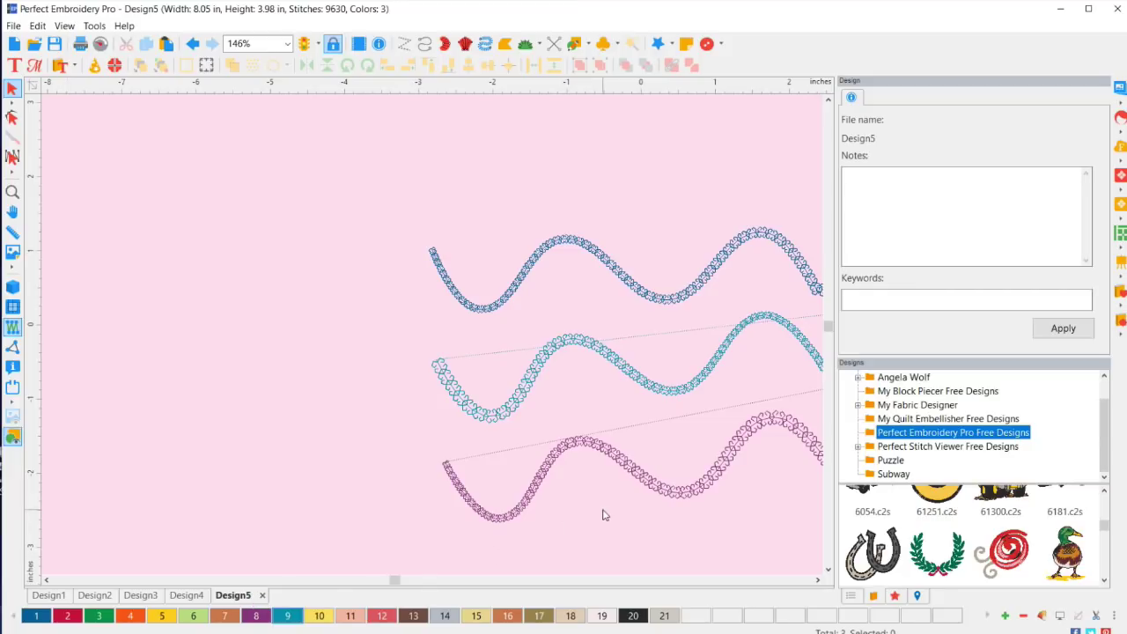
pyautogui.click(817, 580)
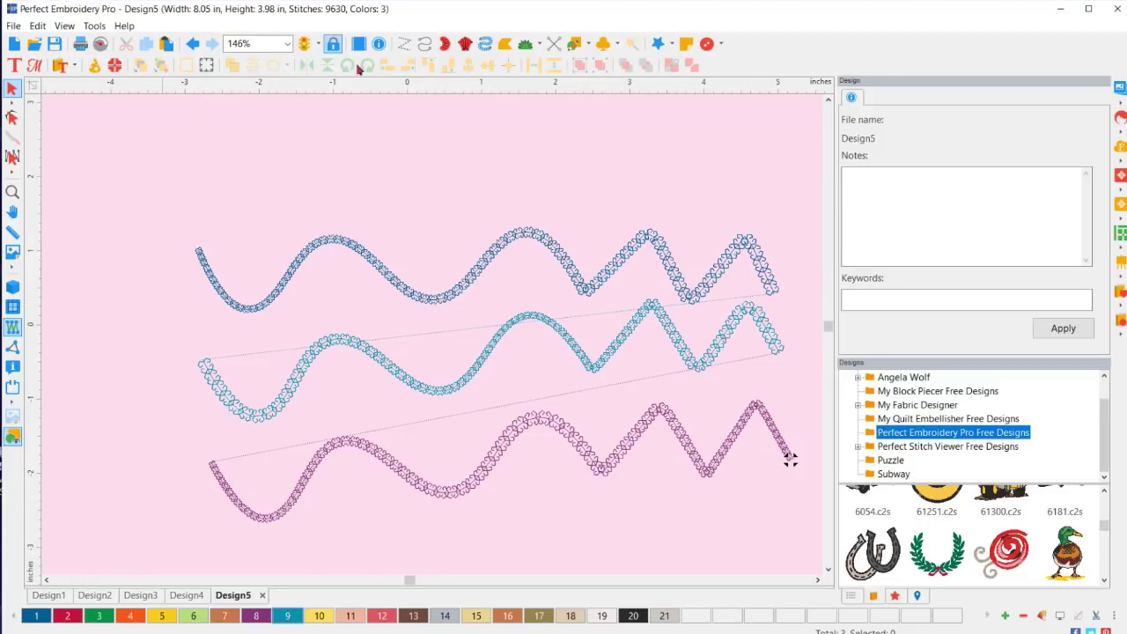
pyautogui.click(425, 43)
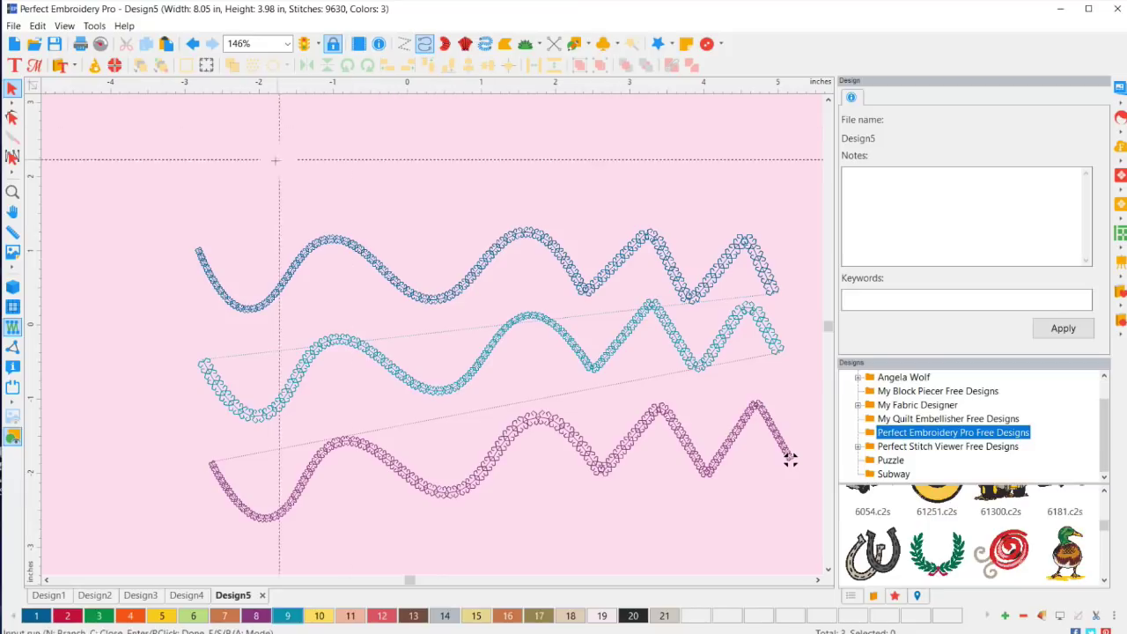
pyautogui.click(215, 172)
pyautogui.click(397, 166)
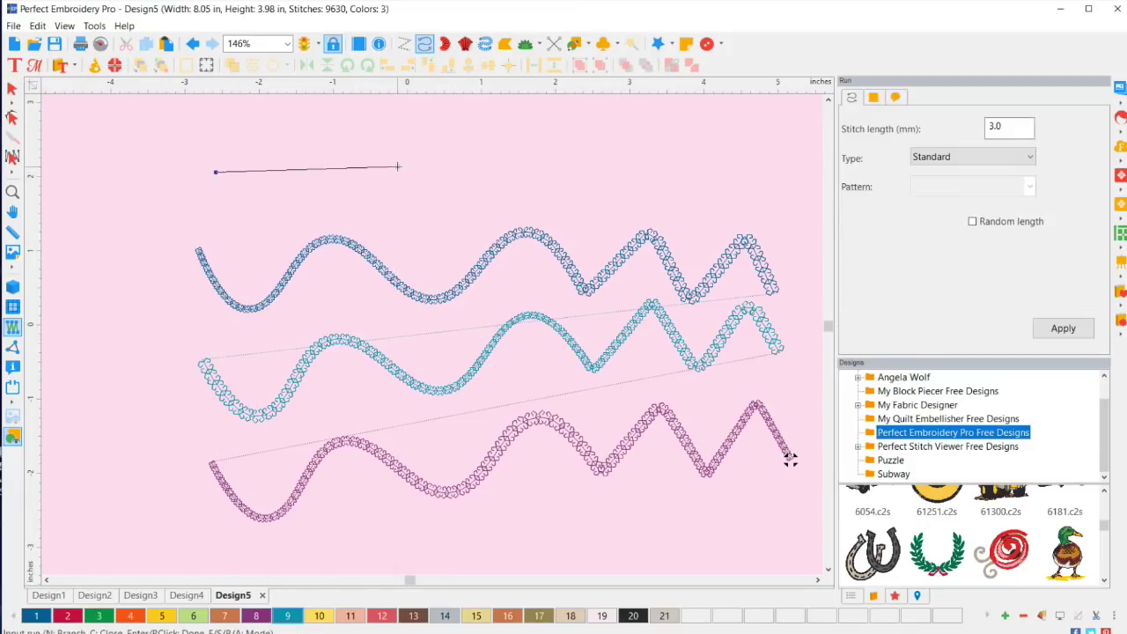
pyautogui.click(434, 205)
pyautogui.click(497, 166)
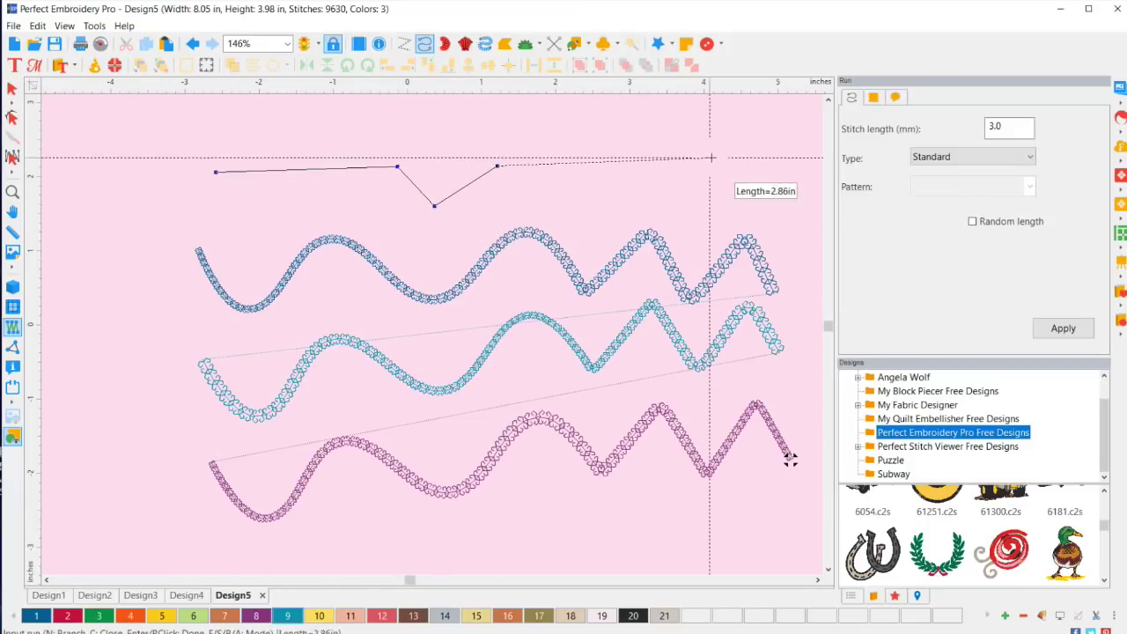
pyautogui.click(745, 162)
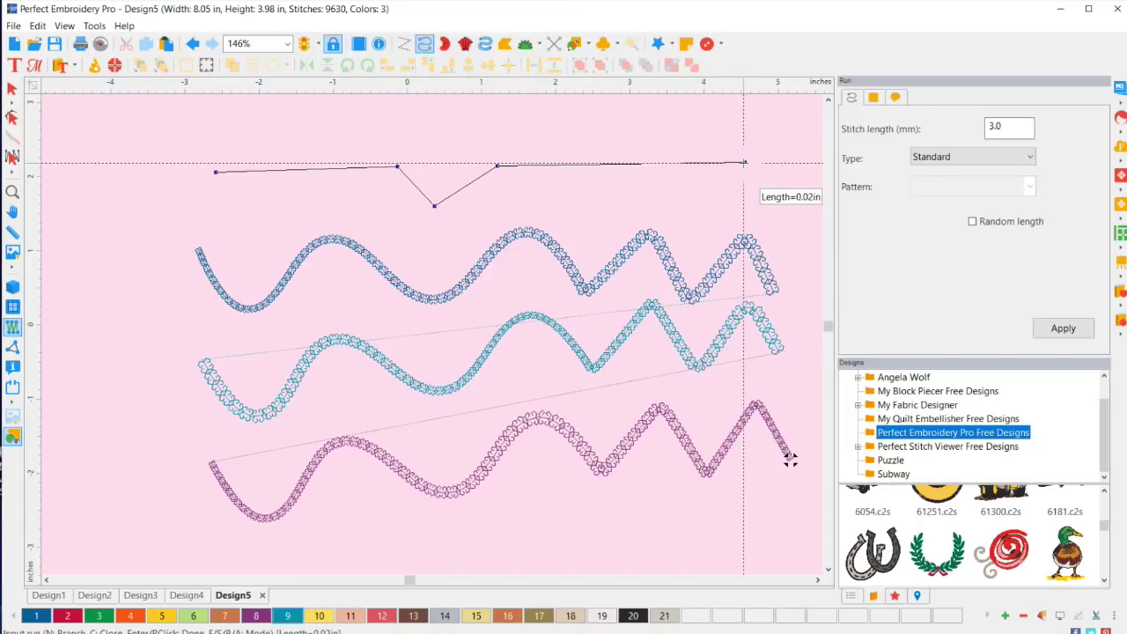
pyautogui.rightClick(745, 162)
pyautogui.click(12, 88)
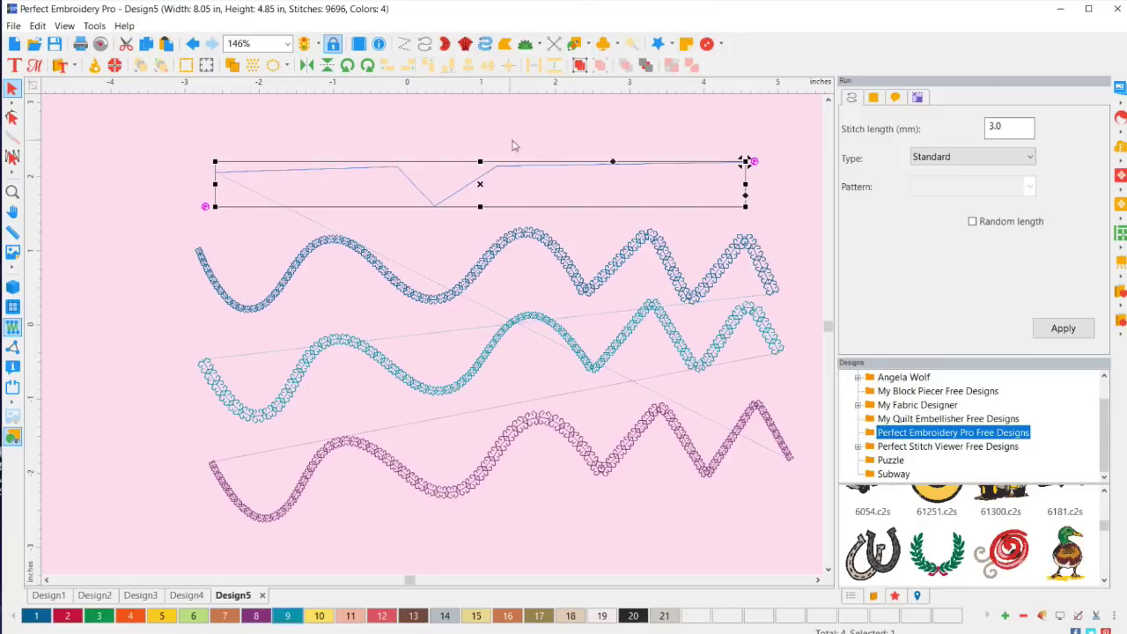
# Step: Change the V-dipped line's run type to Motif with pattern 184 and apply it
pyautogui.click(984, 159)
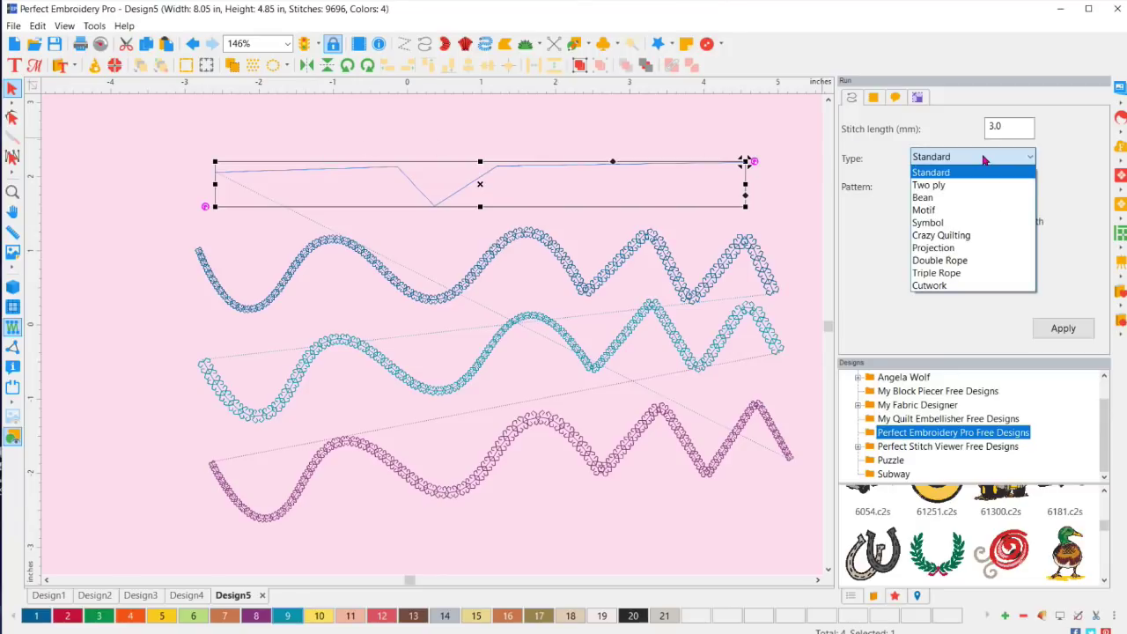
pyautogui.click(931, 210)
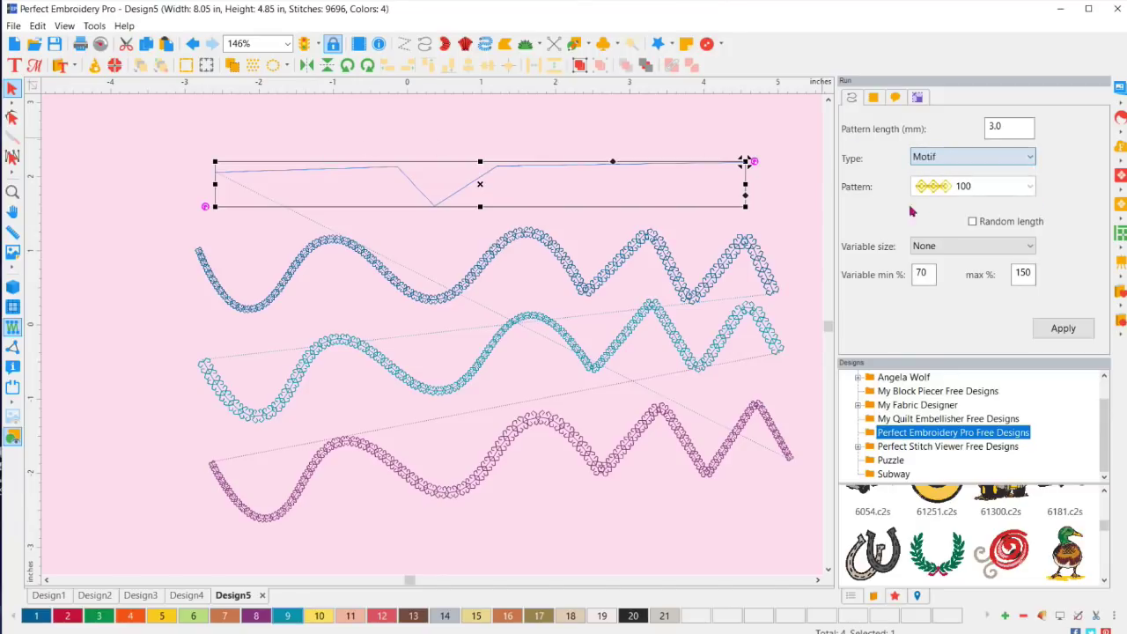
pyautogui.click(1030, 187)
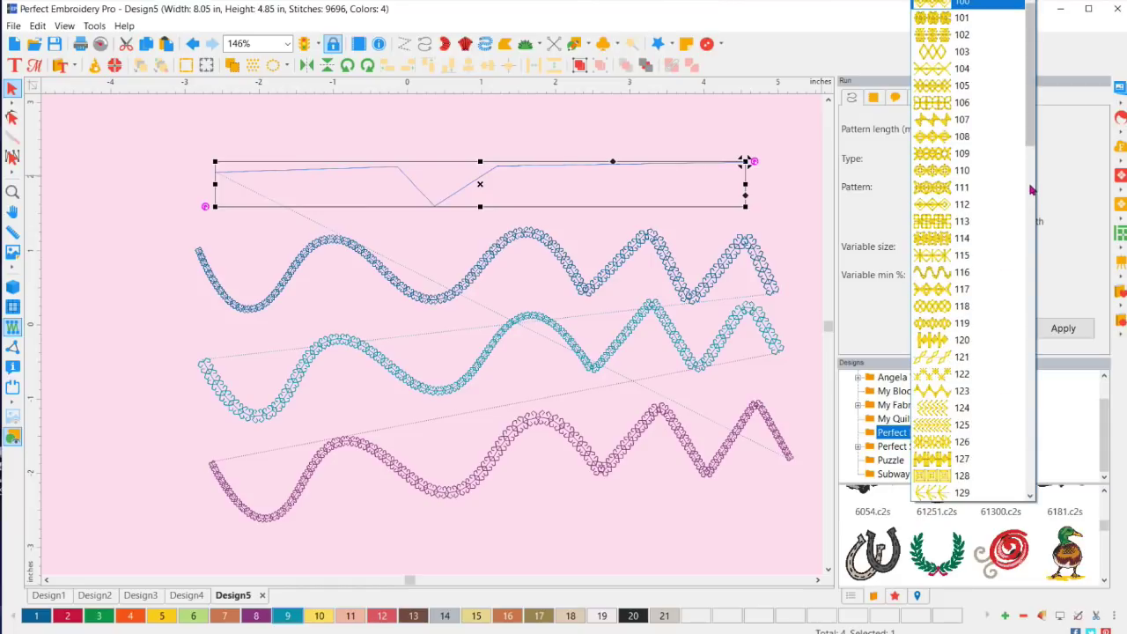
pyautogui.scroll(-6, 973, 220)
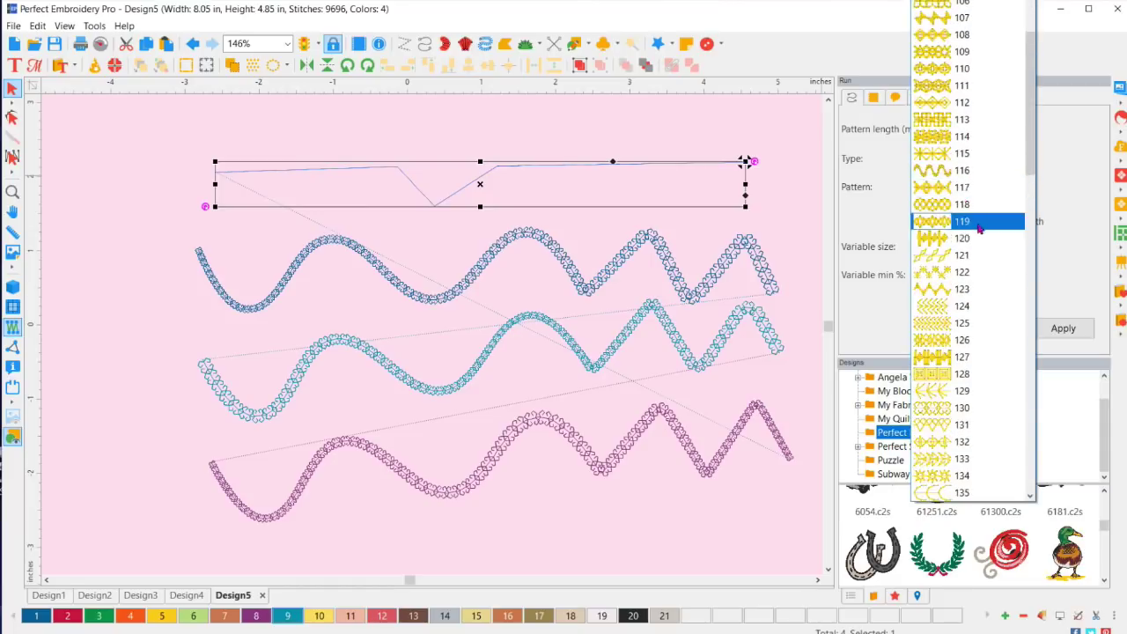
pyautogui.scroll(-6, 977, 335)
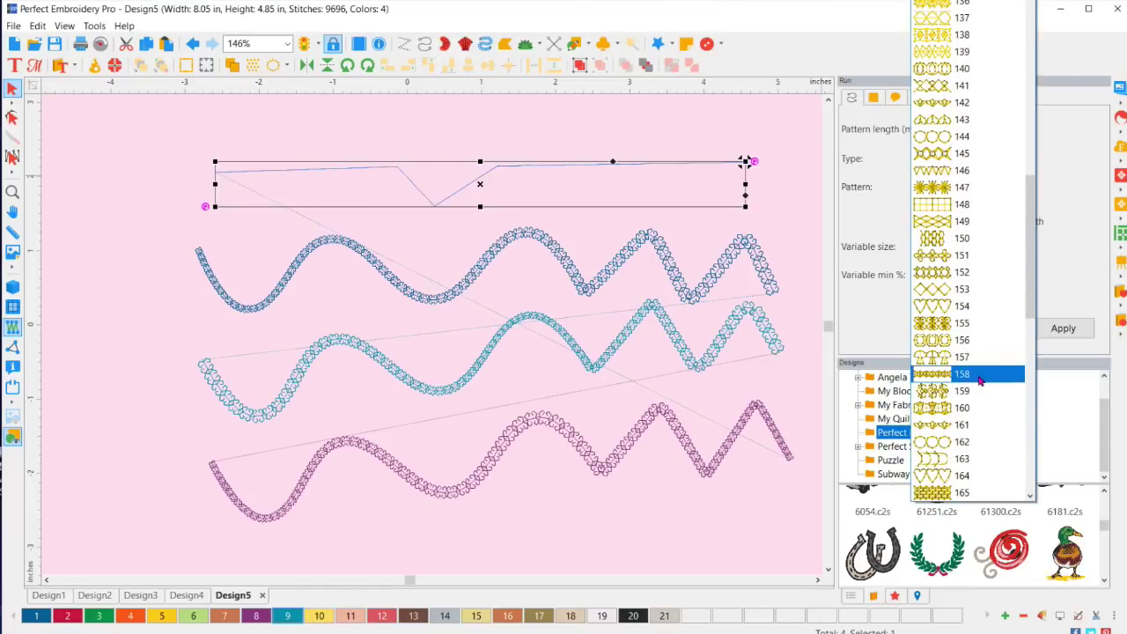
pyautogui.scroll(-8, 977, 377)
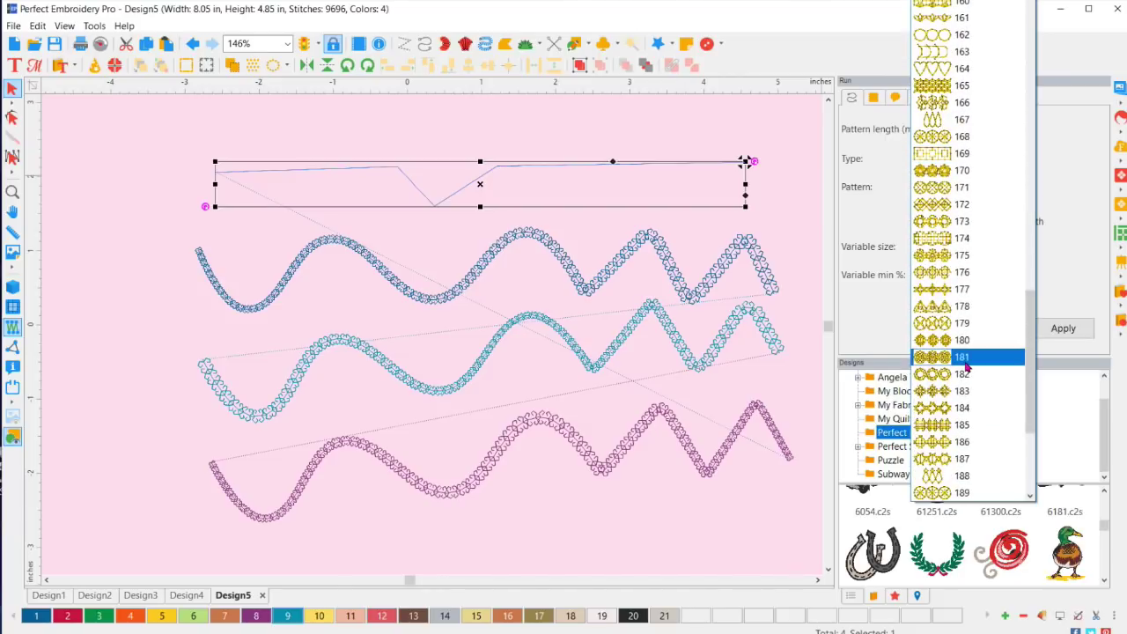
pyautogui.scroll(-4, 966, 366)
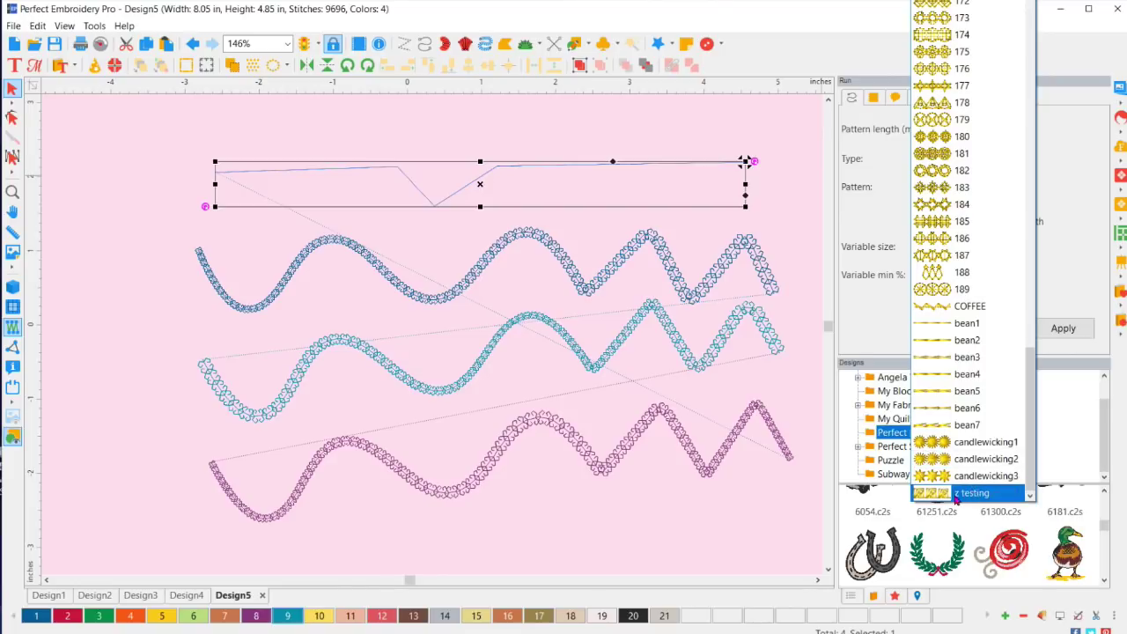
pyautogui.click(945, 206)
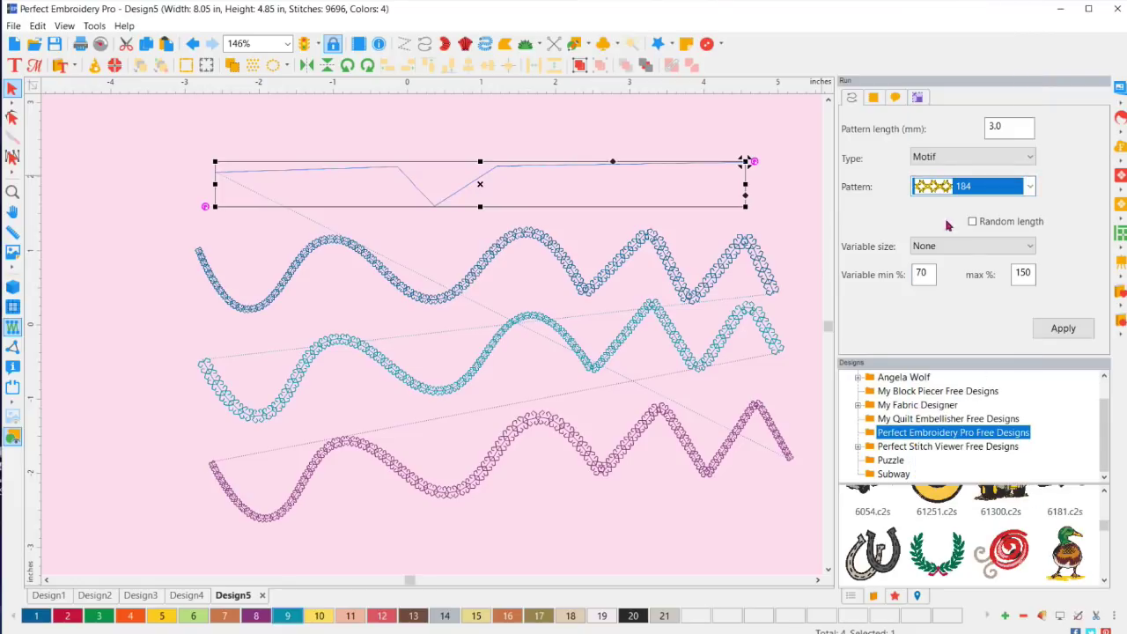
pyautogui.click(1063, 332)
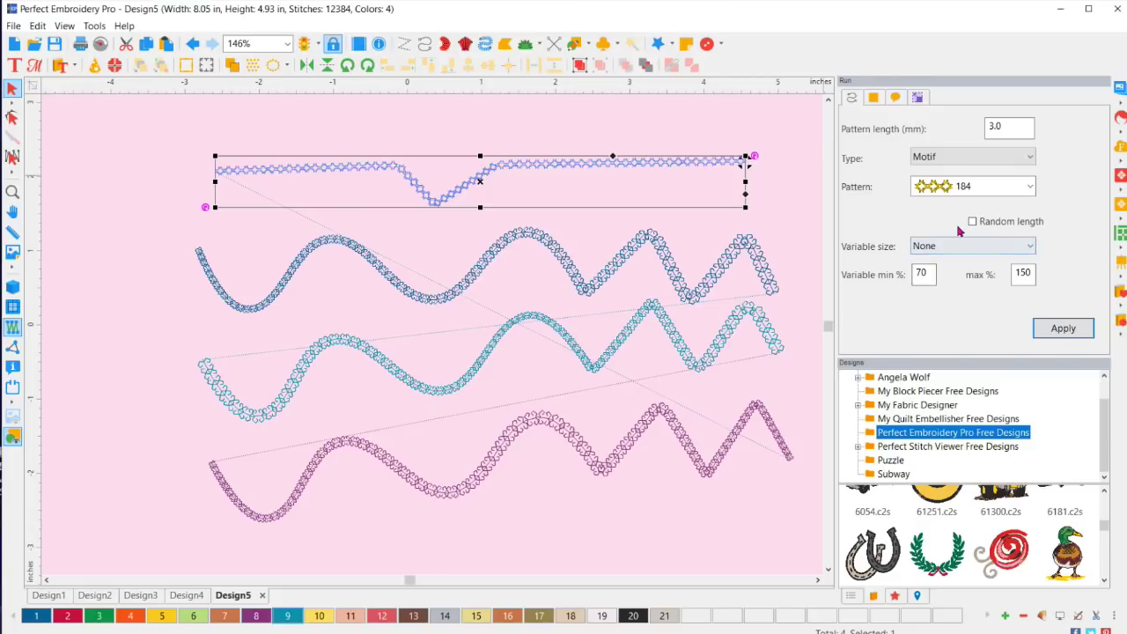
# Step: Set the motif's pattern length on the V-dipped line to 5.0 mm
pyautogui.doubleClick(995, 126)
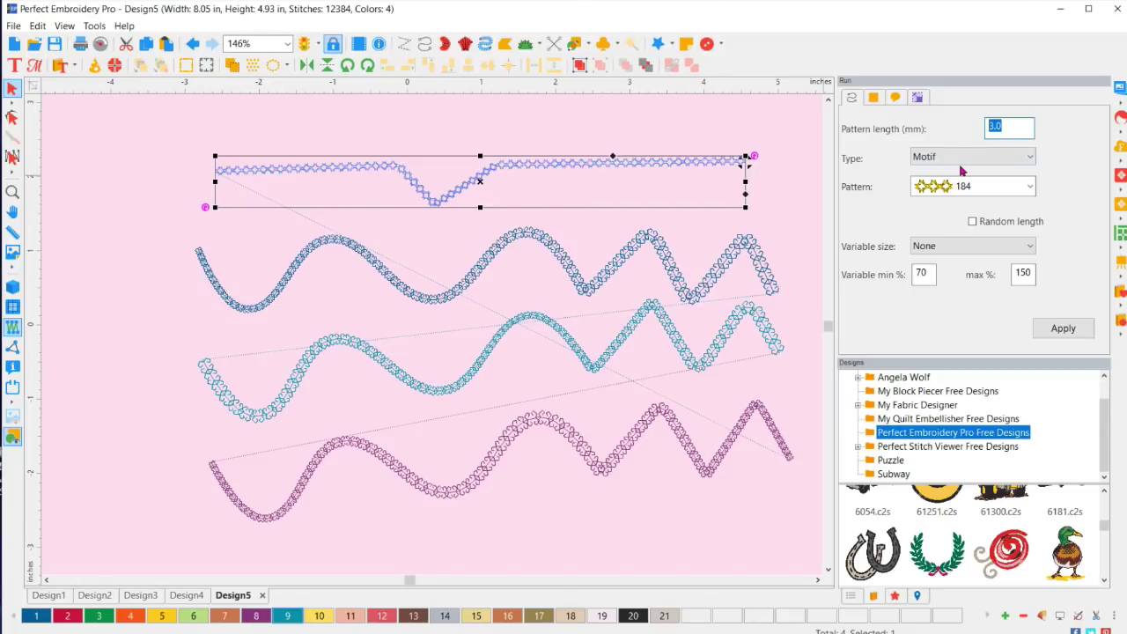
pyautogui.write('5.0')
pyautogui.press('Return')
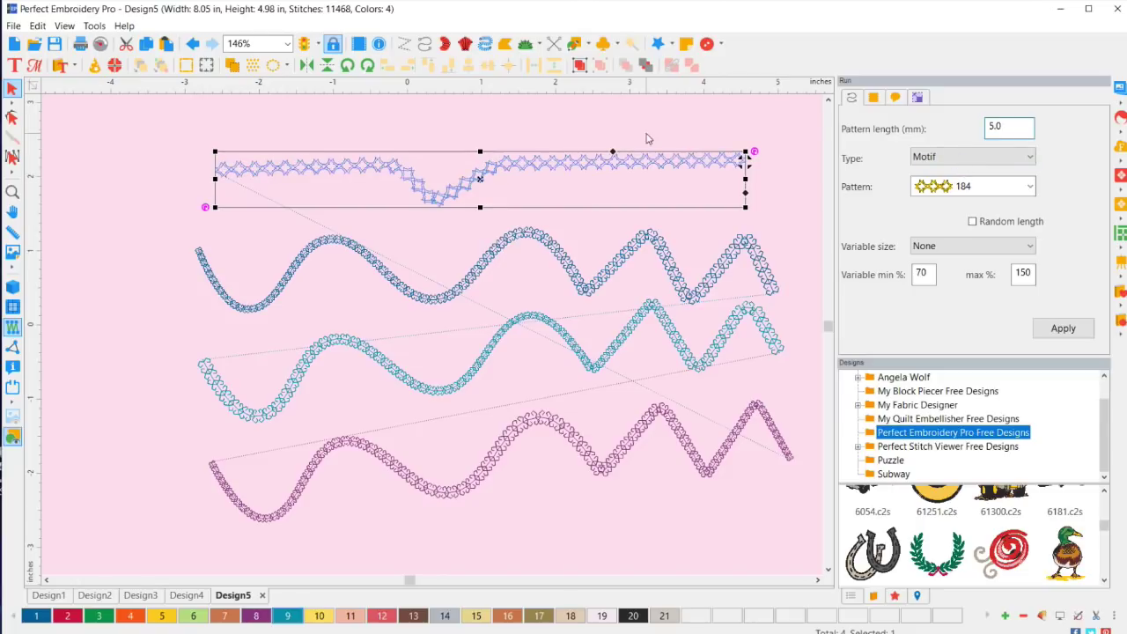
pyautogui.click(638, 132)
pyautogui.click(579, 169)
# Step: Apply Linear increasing variable size to the V-dipped motif line, with a minimum of 50% and a maximum of 200%
pyautogui.click(940, 250)
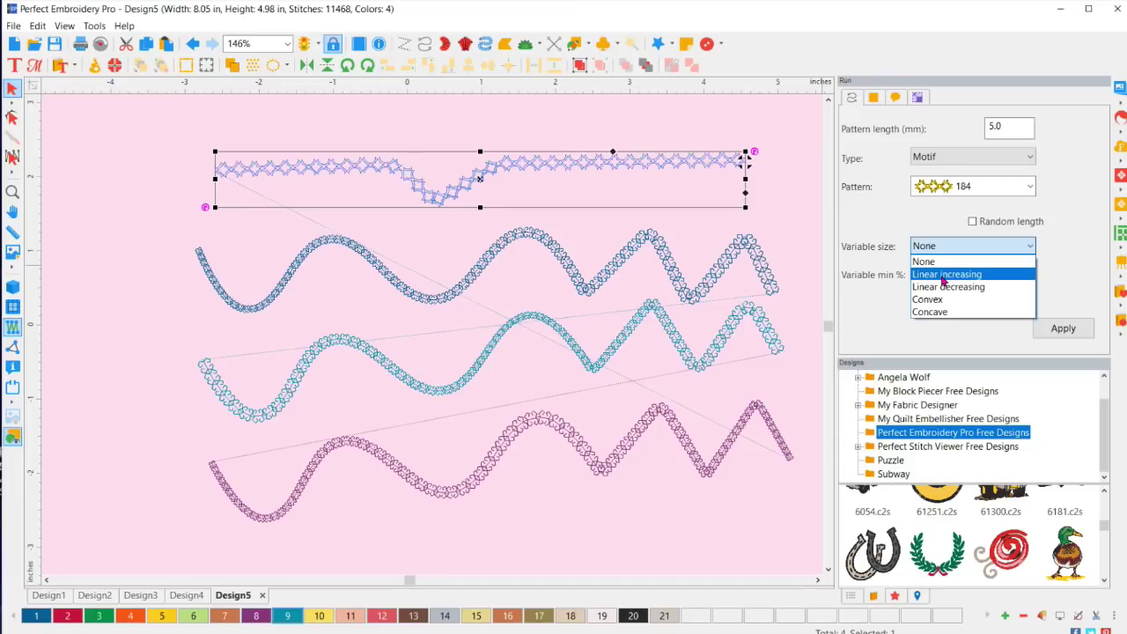
pyautogui.click(943, 277)
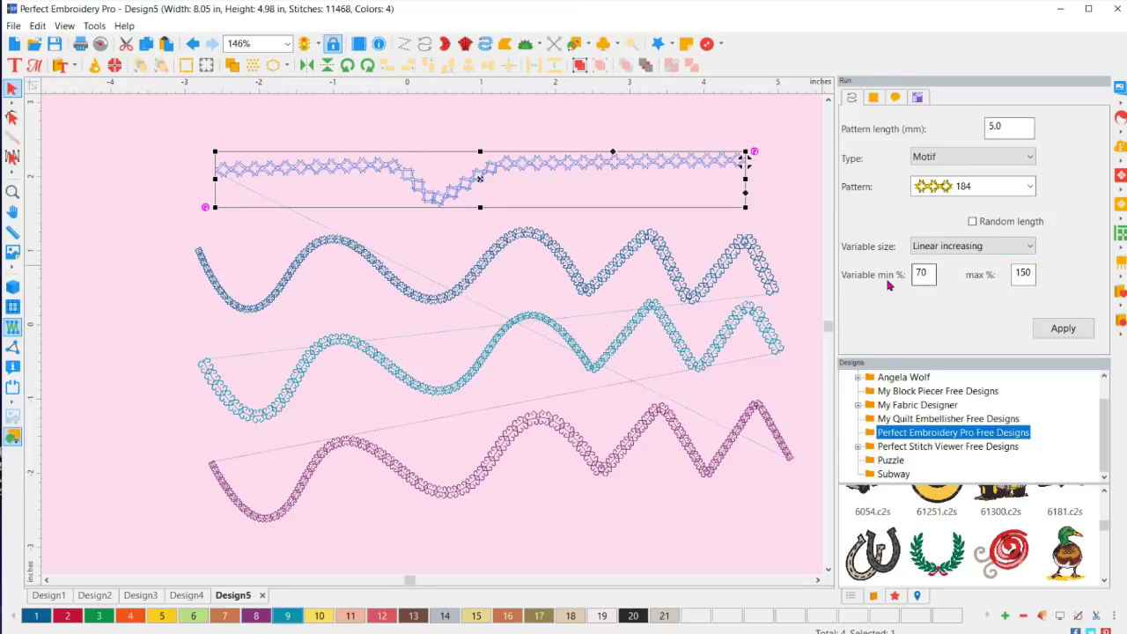
pyautogui.doubleClick(928, 273)
pyautogui.write('50')
pyautogui.doubleClick(1023, 273)
pyautogui.write('2')
pyautogui.click(1073, 330)
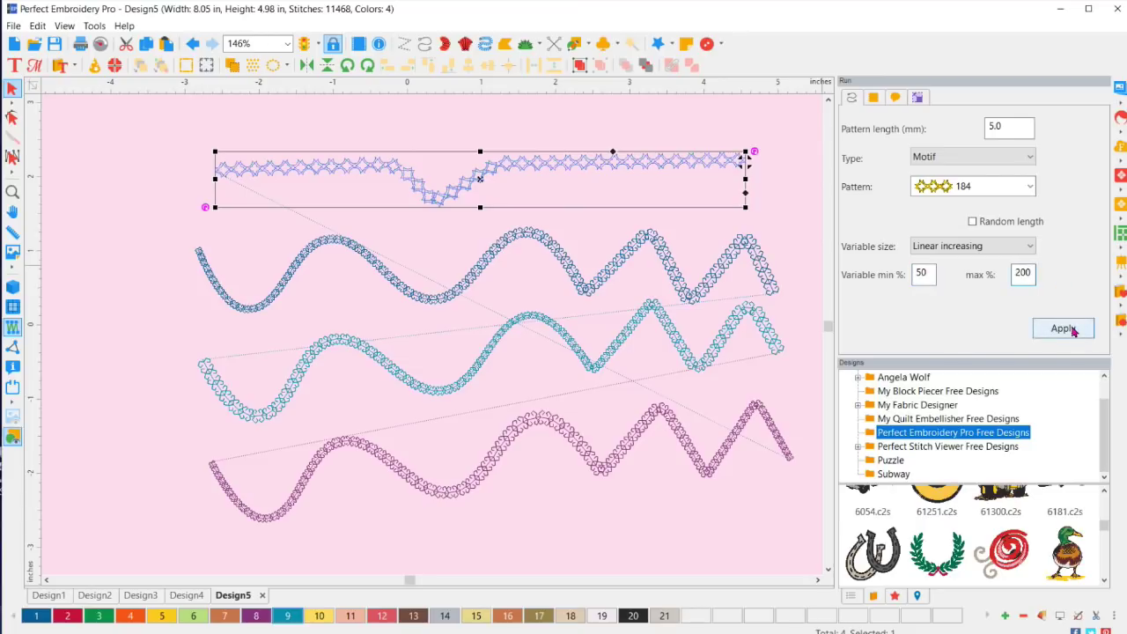
pyautogui.click(1073, 331)
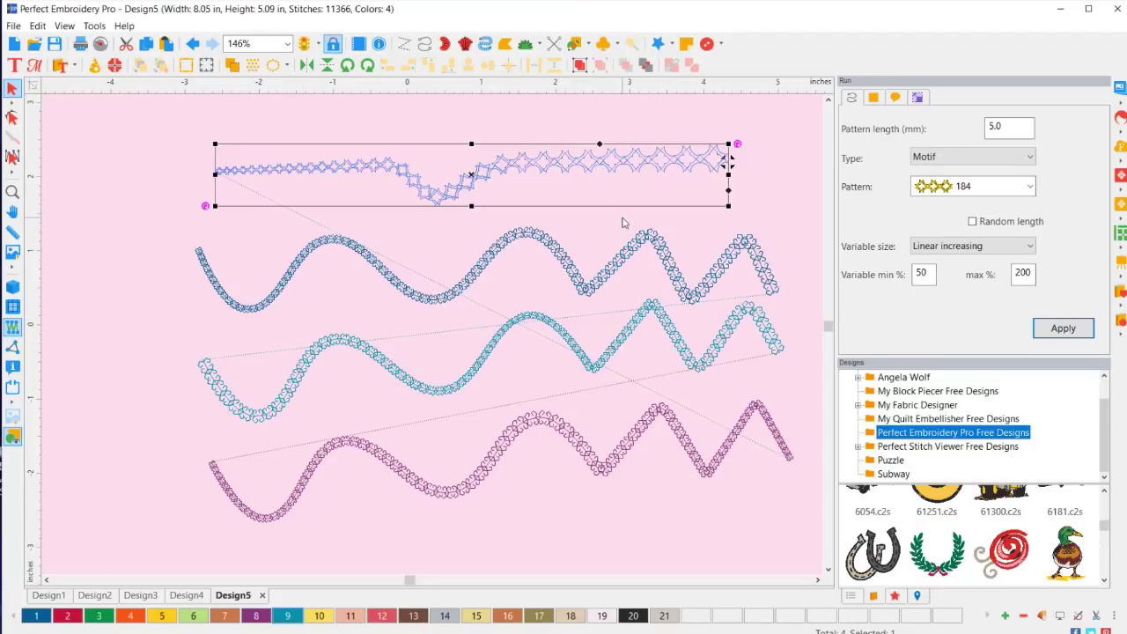
# Step: Apply the Linear decreasing variable size to the V-dipped motif line
pyautogui.click(968, 247)
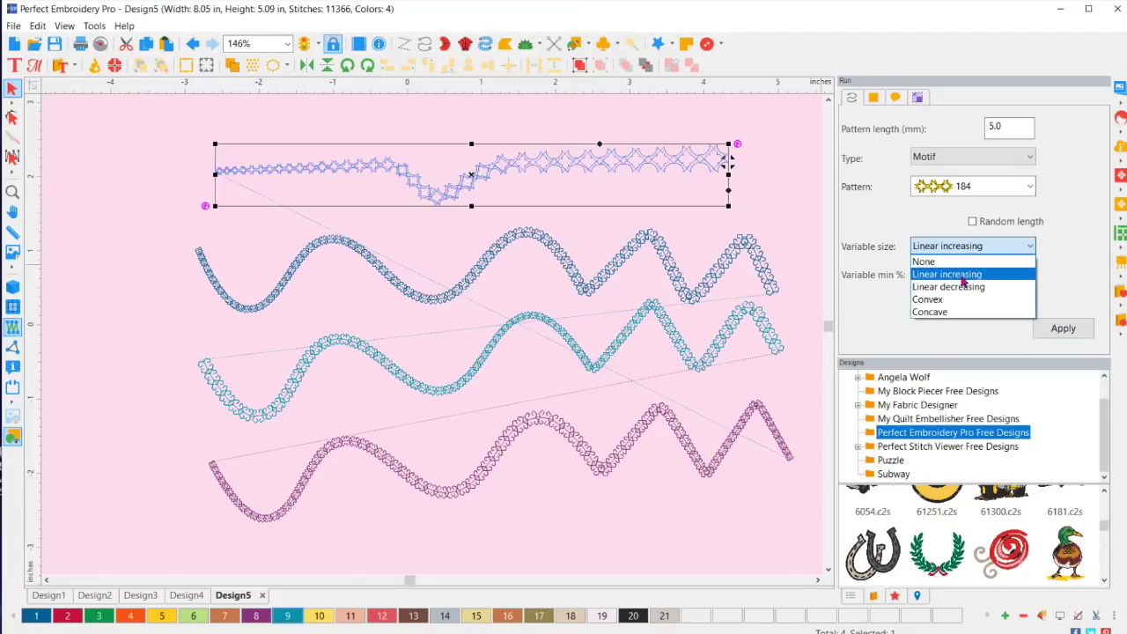
pyautogui.click(962, 288)
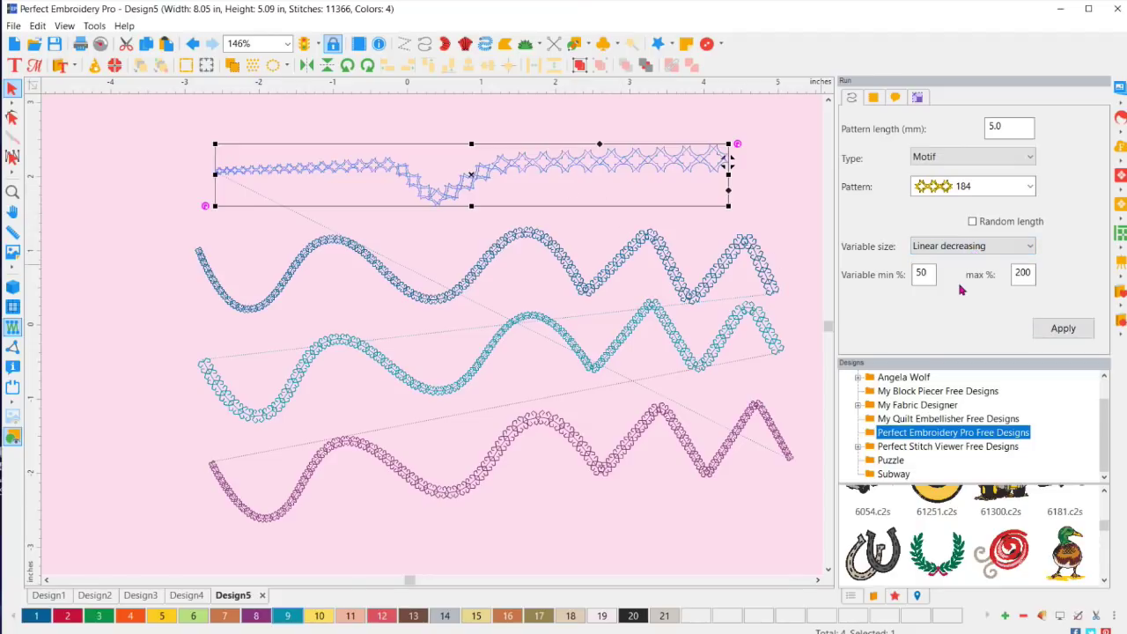
pyautogui.click(1044, 329)
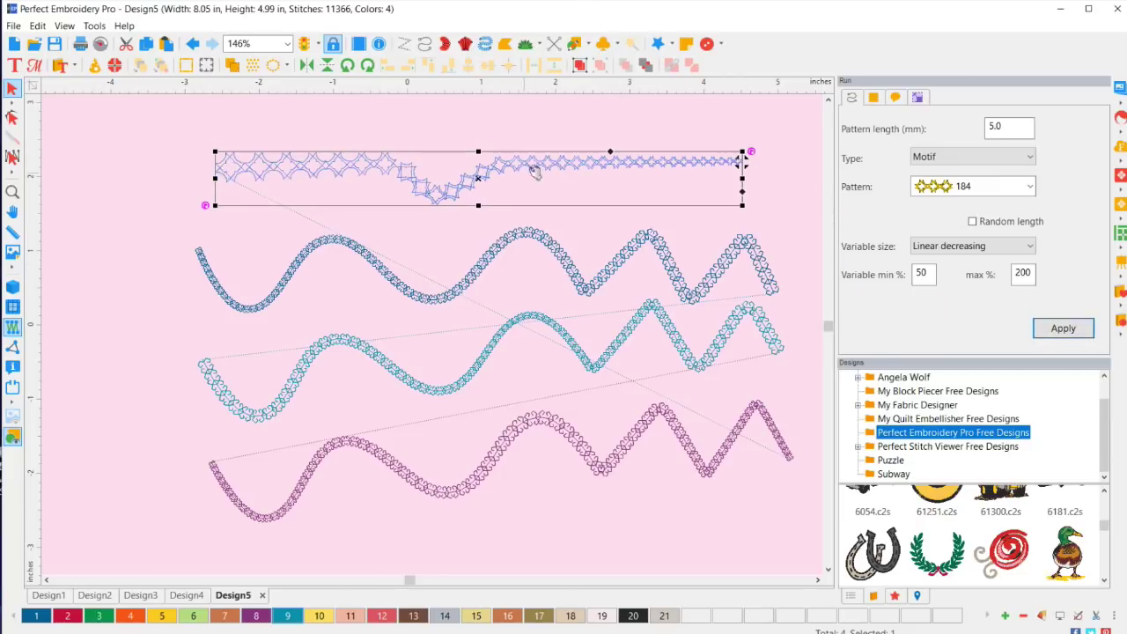
# Step: Apply the Convex variable size to the V-dipped motif line
pyautogui.click(1021, 248)
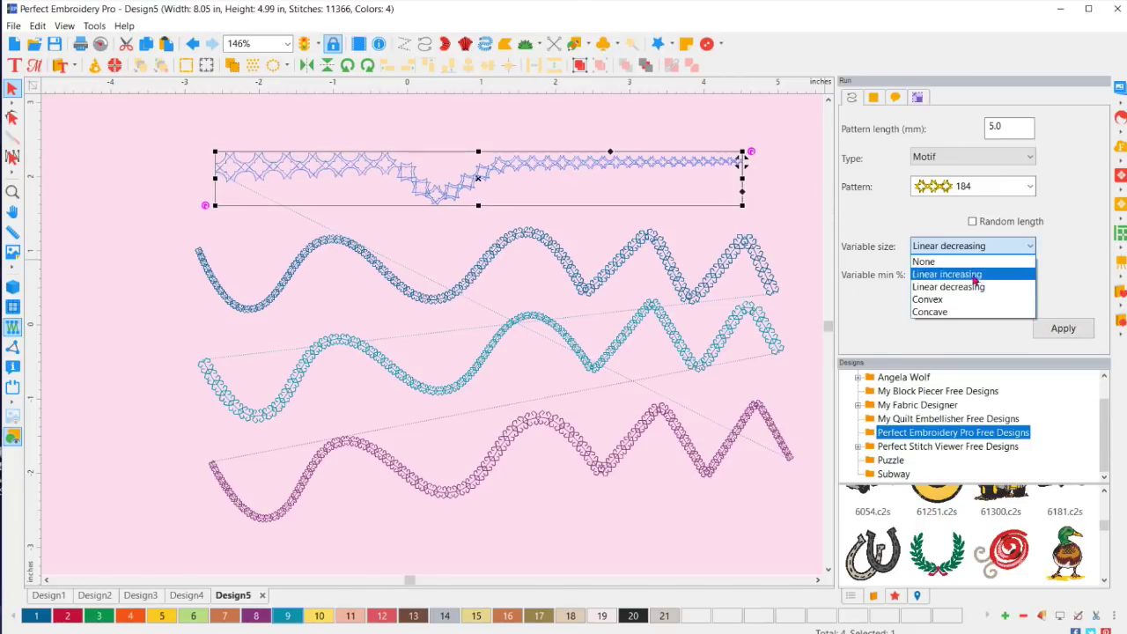
pyautogui.click(955, 308)
pyautogui.click(1063, 329)
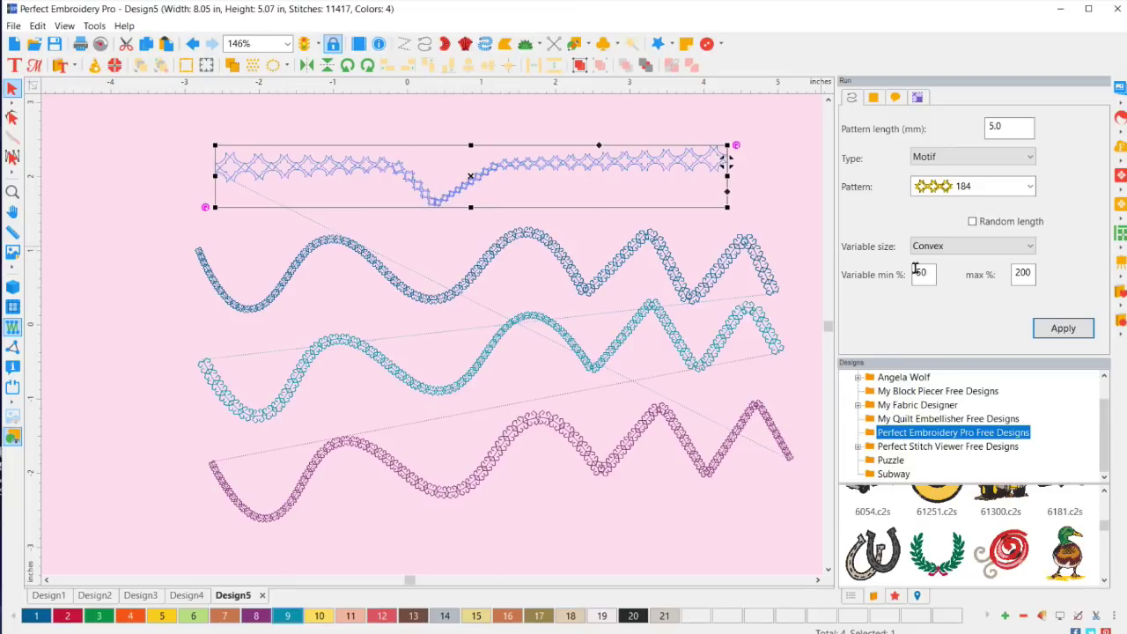
# Step: Apply the Concave variable size to the V-dipped motif line and deselect it
pyautogui.click(962, 254)
pyautogui.click(943, 312)
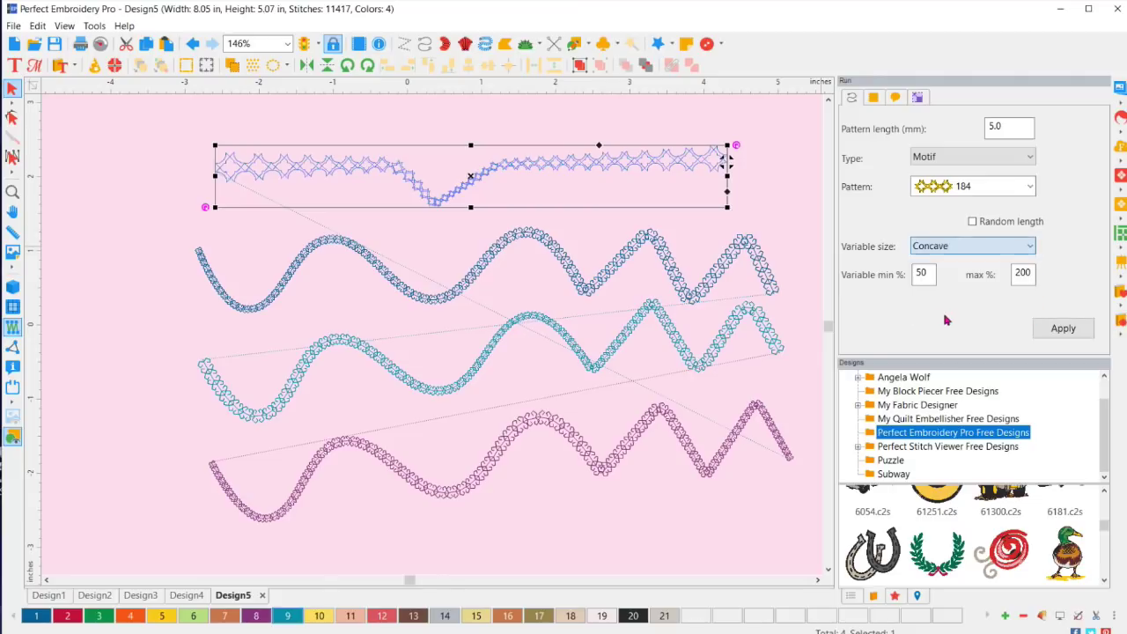
pyautogui.click(1061, 329)
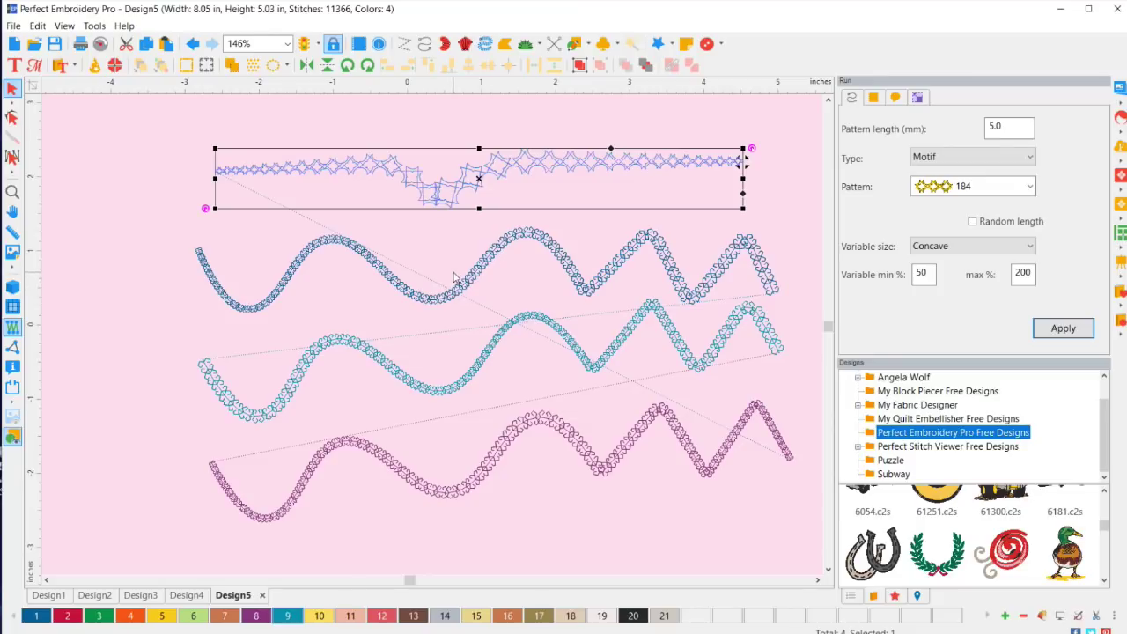
pyautogui.click(405, 271)
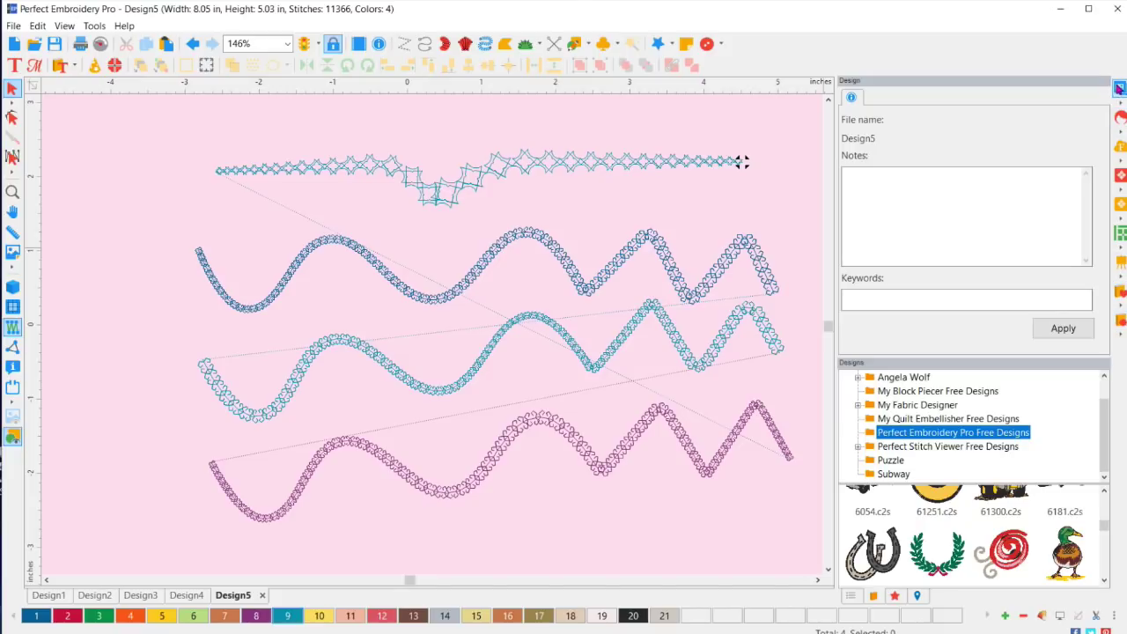
# Step: Insert the LBT-AJ1_1 design from the Little Black Tee category of the Designs catalog
pyautogui.click(1122, 324)
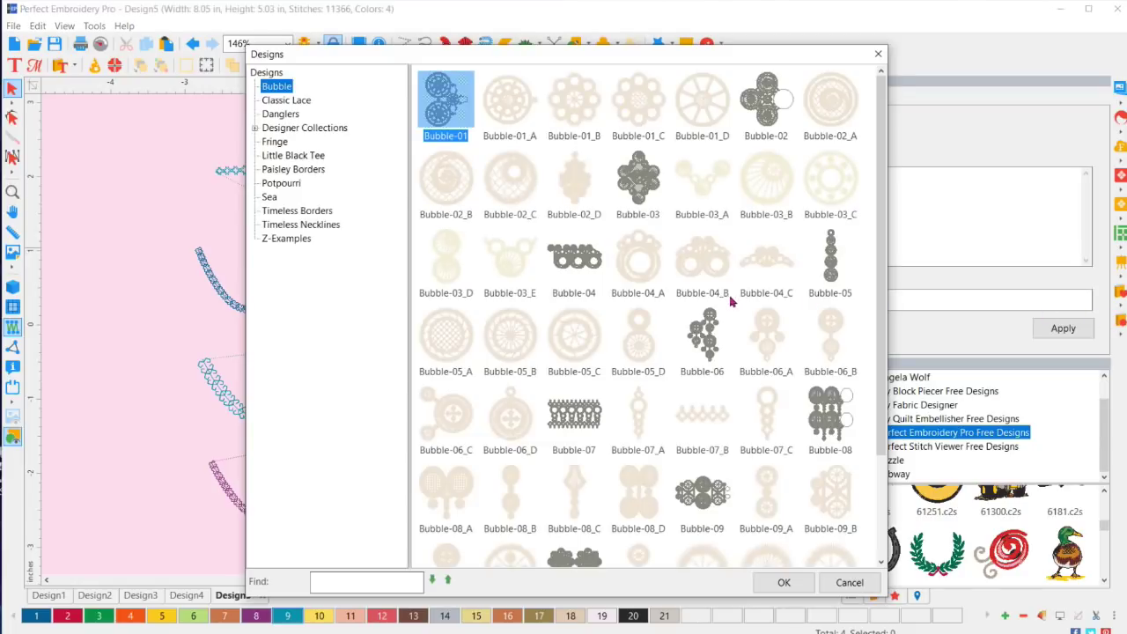
pyautogui.click(322, 129)
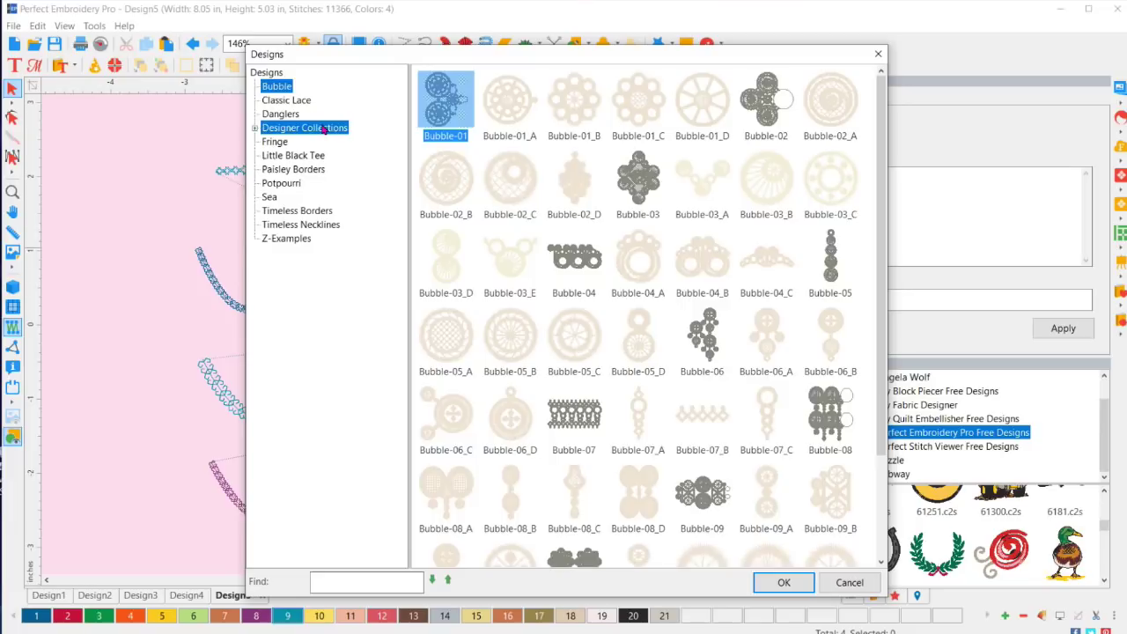
pyautogui.click(281, 143)
pyautogui.click(296, 156)
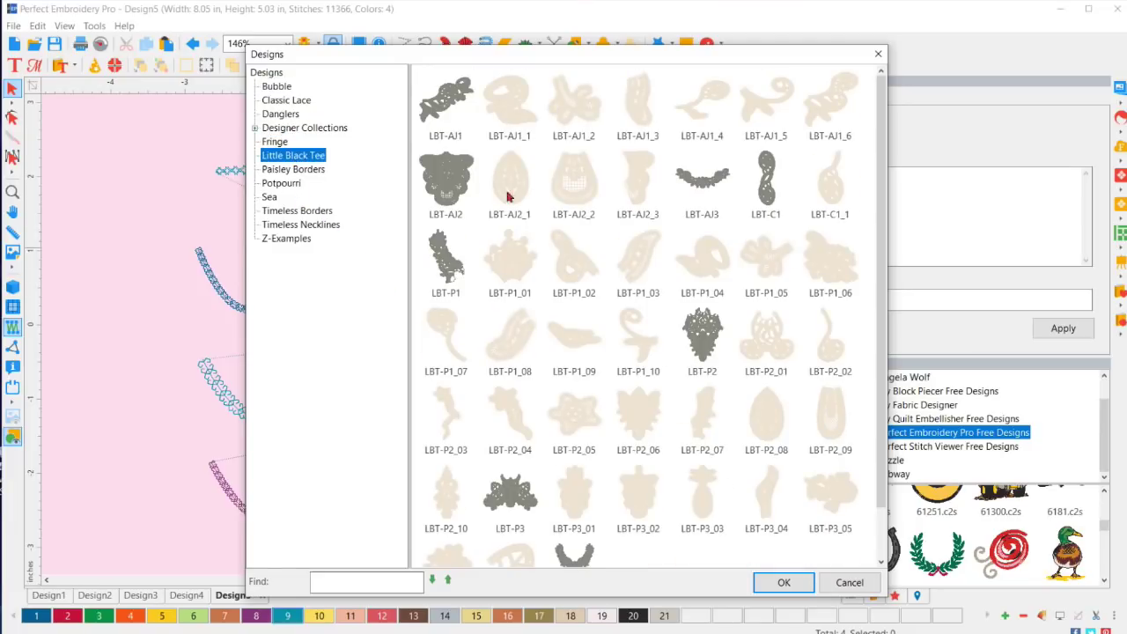
pyautogui.click(515, 127)
pyautogui.click(780, 581)
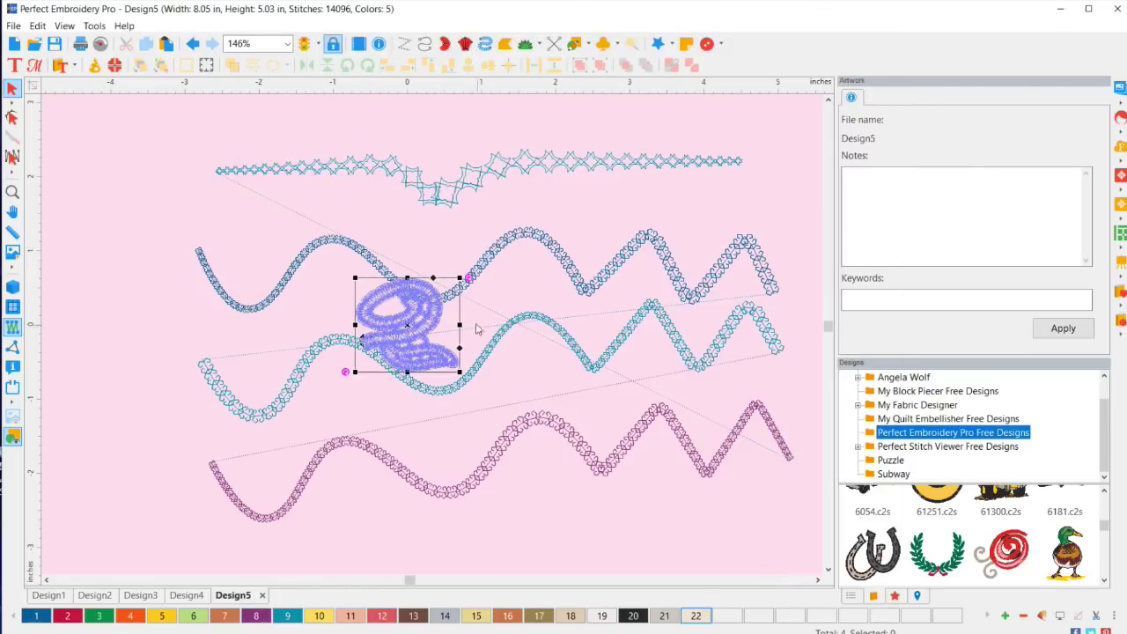
# Step: Move the inserted lace design about 3.6 in left and 1.96 in up, beside the V-dipped line, and deselect it
pyautogui.moveTo(440, 344); pyautogui.dragTo(99, 195)
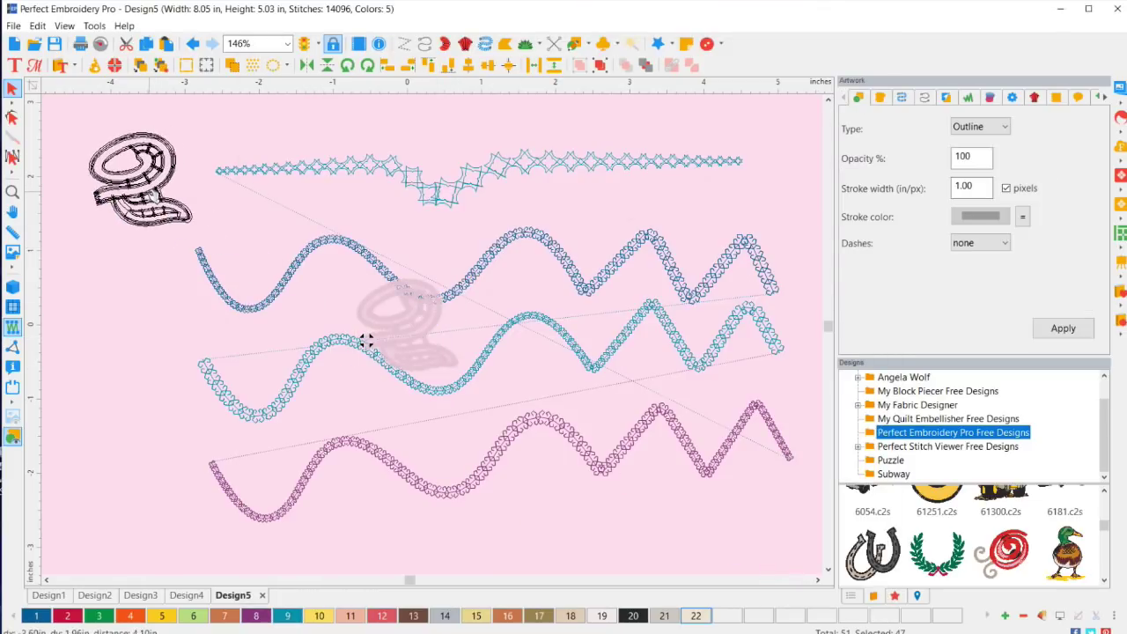
pyautogui.click(76, 281)
pyautogui.click(101, 189)
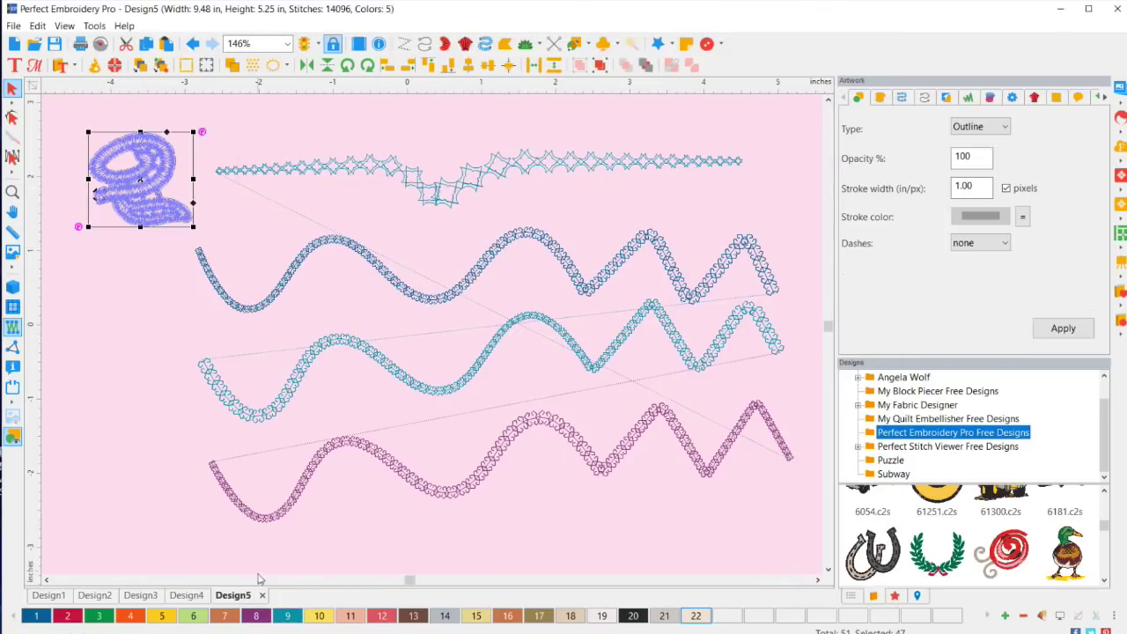
pyautogui.click(117, 380)
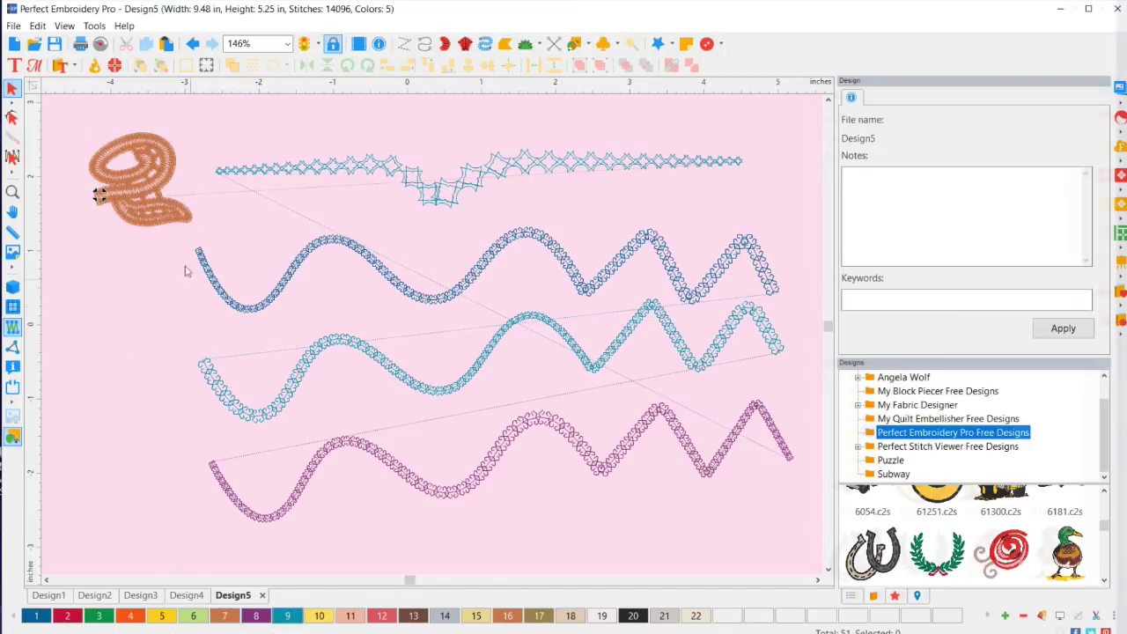